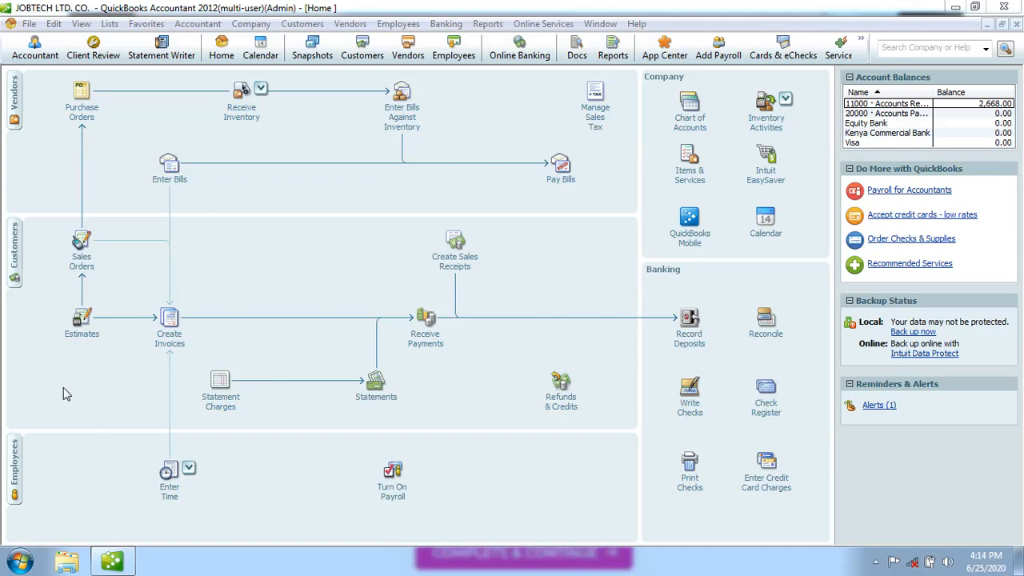
Start a new estimate for the first customer in the list and append a colon after the customer's name.
click(82, 322)
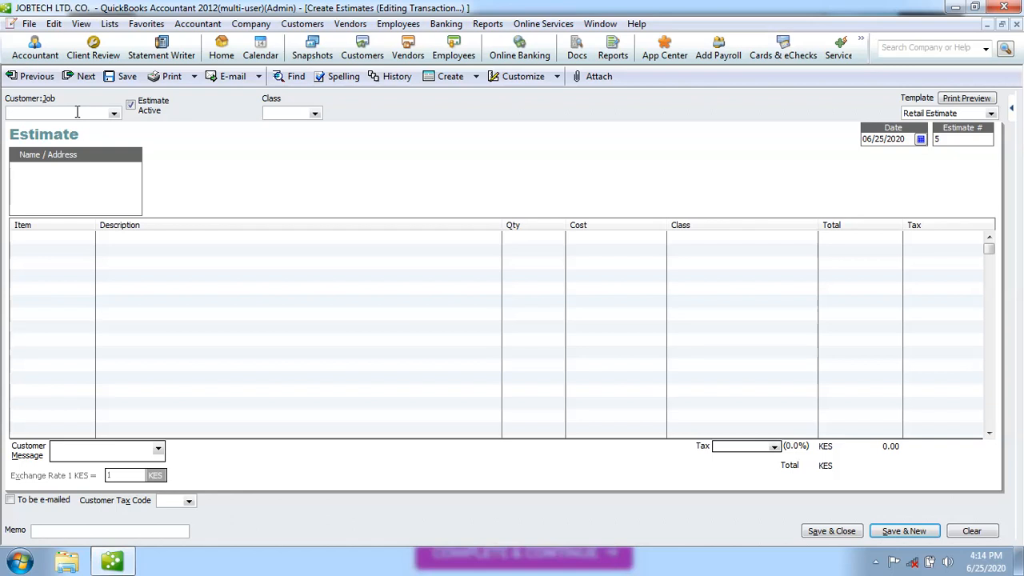
click(114, 114)
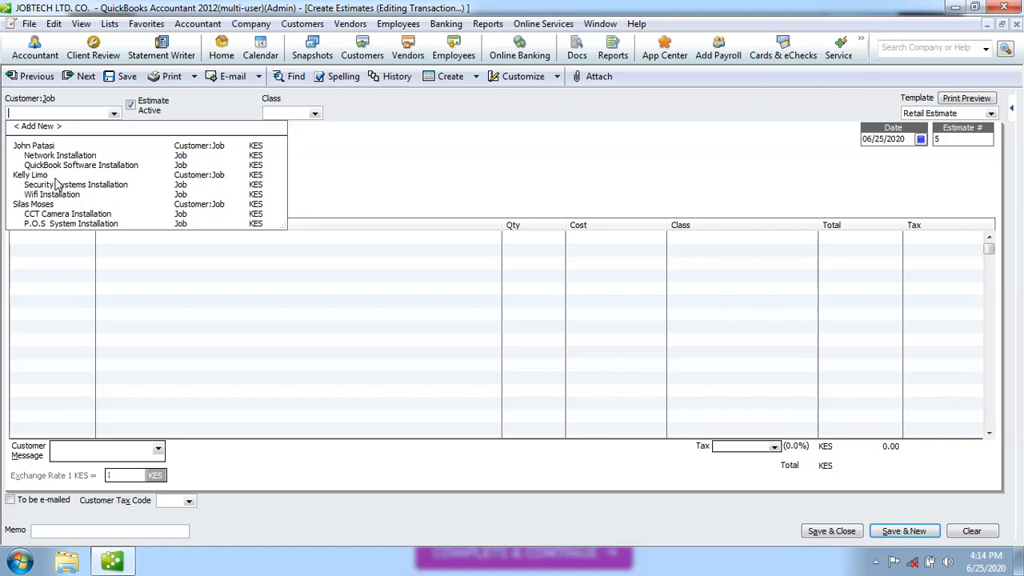
click(48, 146)
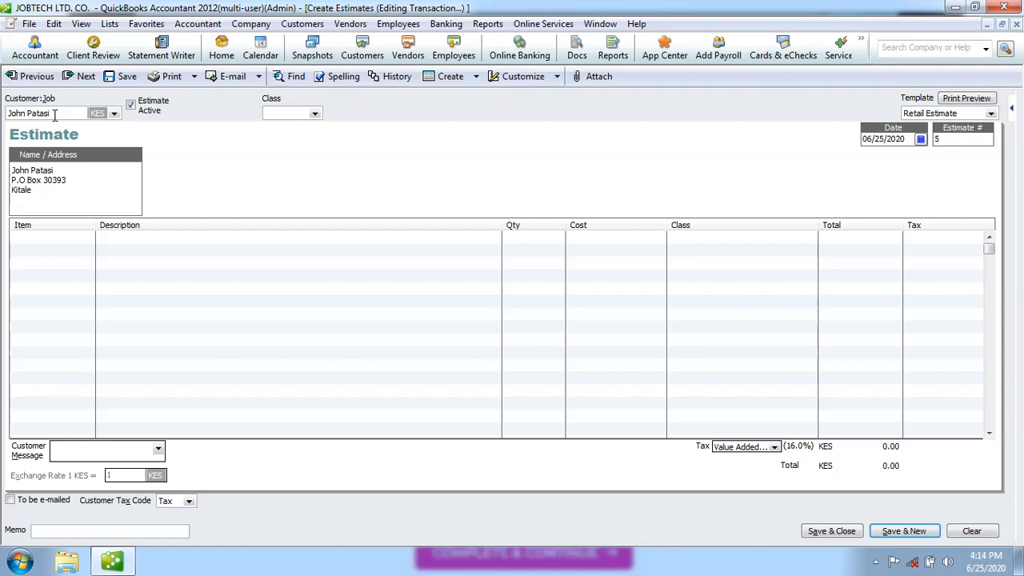
text(:)
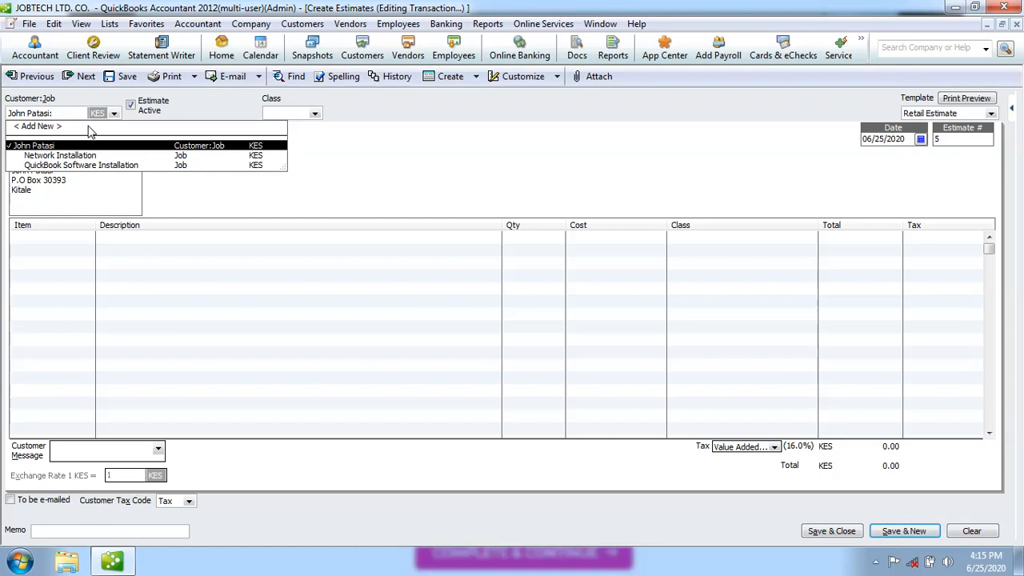
Enter a new job name after the colon, worded as Networking system repairs.
text(System)
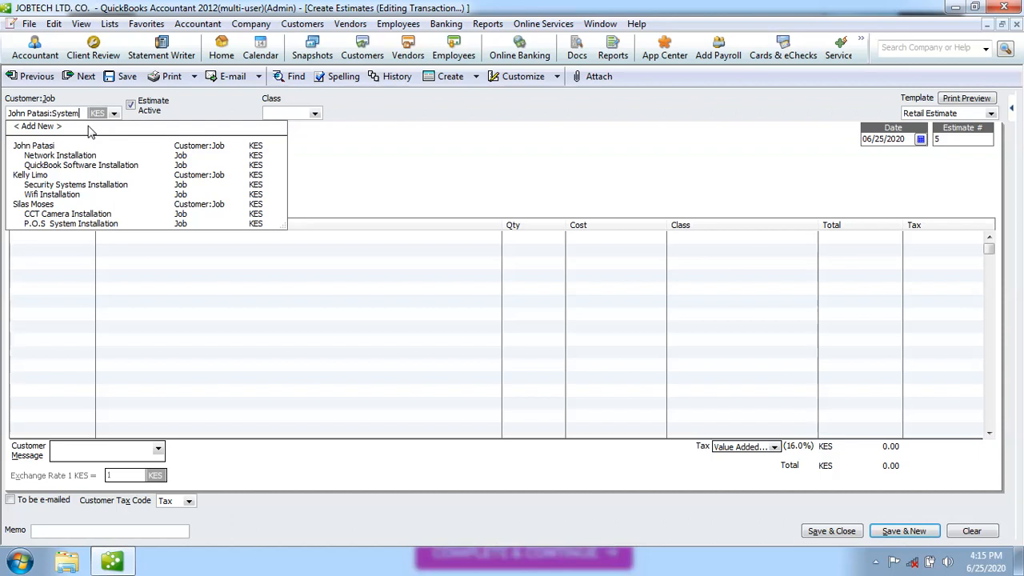
text( repairs)
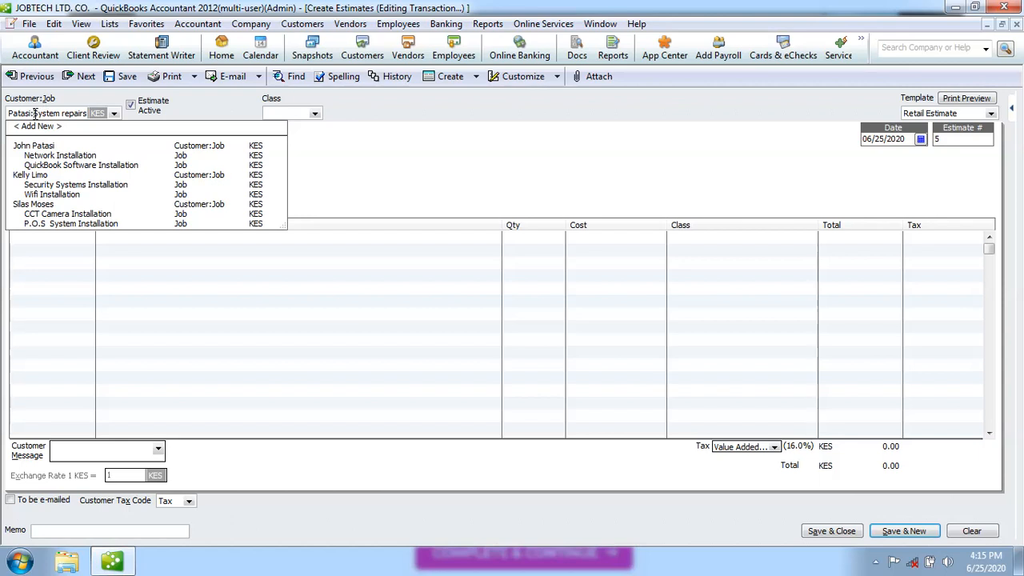
text(Networking)
key(Delete)
key(Delete)
key(Delete)
key(Delete)
key(Delete)
key(Delete)
key(Delete)
text(system re)
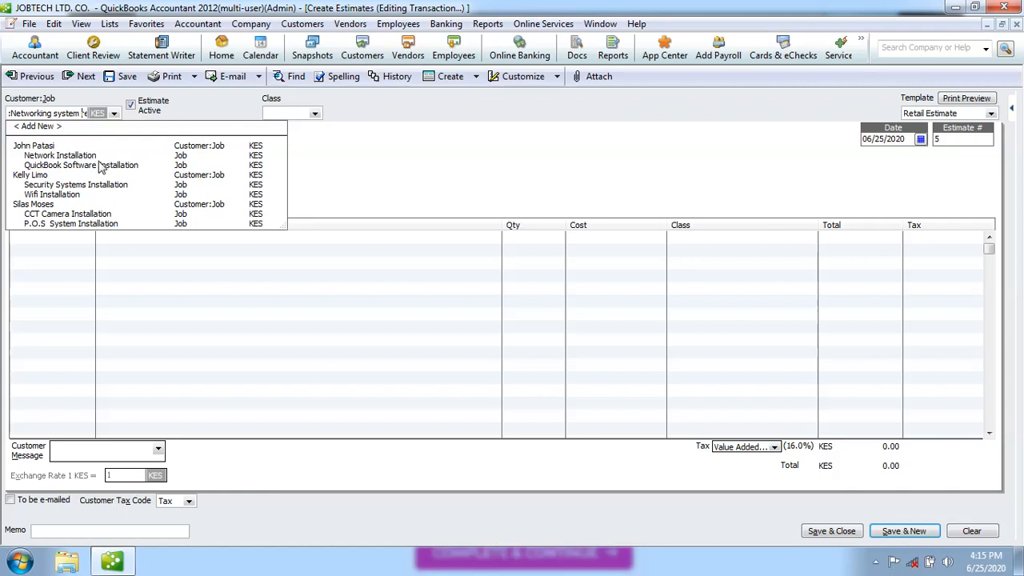
key(Left)
key(Left)
key(Left)
key(Left)
key(Left)
key(Left)
key(Left)
key(Left)
key(Left)
key(Left)
key(Left)
key(Left)
key(Left)
key(Left)
key(Left)
key(Left)
key(Left)
key(Left)
key(Left)
key(Left)
key(Right)
key(Right)
key(Right)
key(Right)
key(Right)
key(Right)
key(Right)
key(Right)
key(Right)
key(Right)
key(Right)
key(Right)
key(Right)
key(Right)
key(Right)
key(Right)
key(Right)
key(Right)
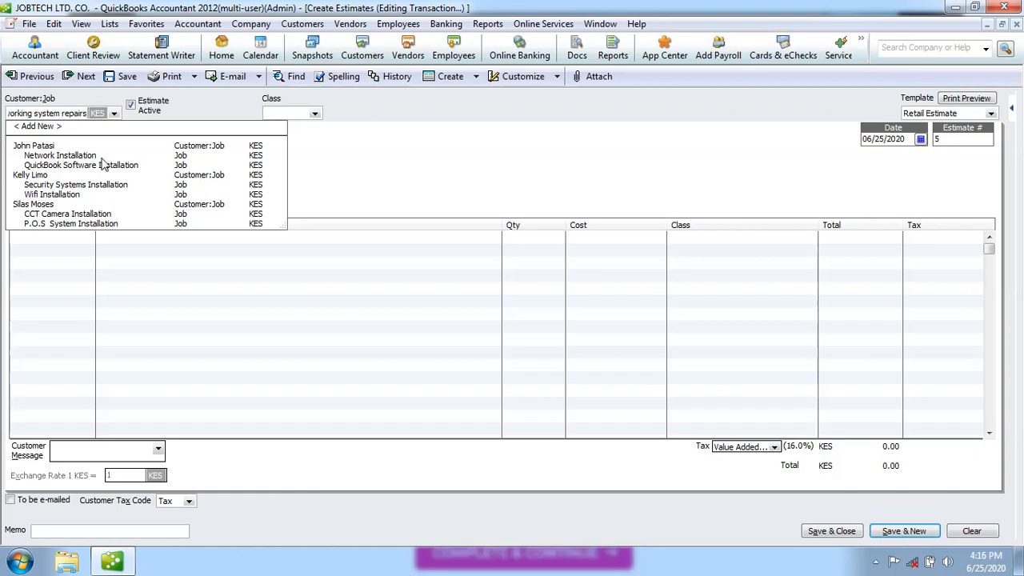
Capitalize the word System in the new job name.
click(39, 114)
key(BackSpace)
text(S)
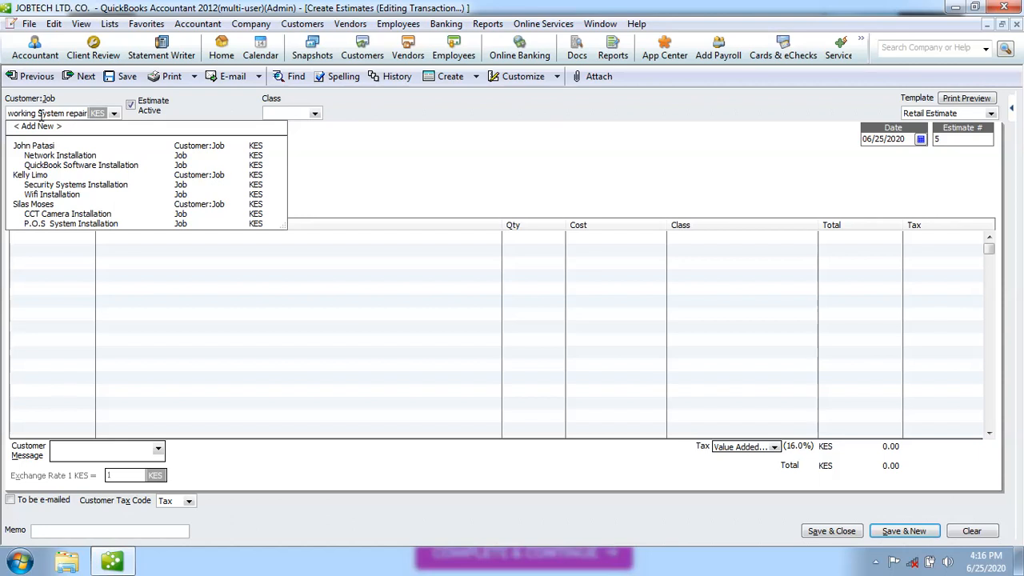
key(Left)
key(Left)
key(Left)
key(Left)
key(Left)
key(Left)
key(Left)
key(Left)
key(Left)
key(Left)
key(Left)
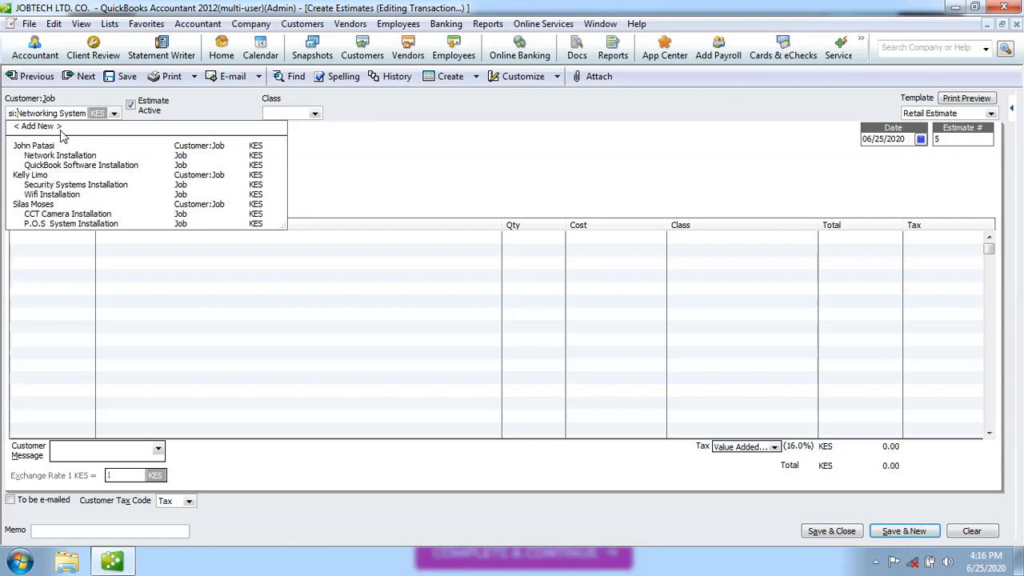
key(Right)
key(Right)
key(Right)
key(Right)
key(Right)
key(Right)
key(Right)
key(Right)
key(Right)
key(Right)
key(Right)
Replace the job name with "Computer maitenance" and quick-add it to the customer's jobs.
key(Left)
key(Left)
key(Left)
key(Left)
text(C)
key(Delete)
key(Delete)
key(Delete)
key(Delete)
key(Delete)
key(Delete)
key(Delete)
key(Delete)
key(Delete)
text(omputer maitenance in)
key(BackSpace)
key(BackSpace)
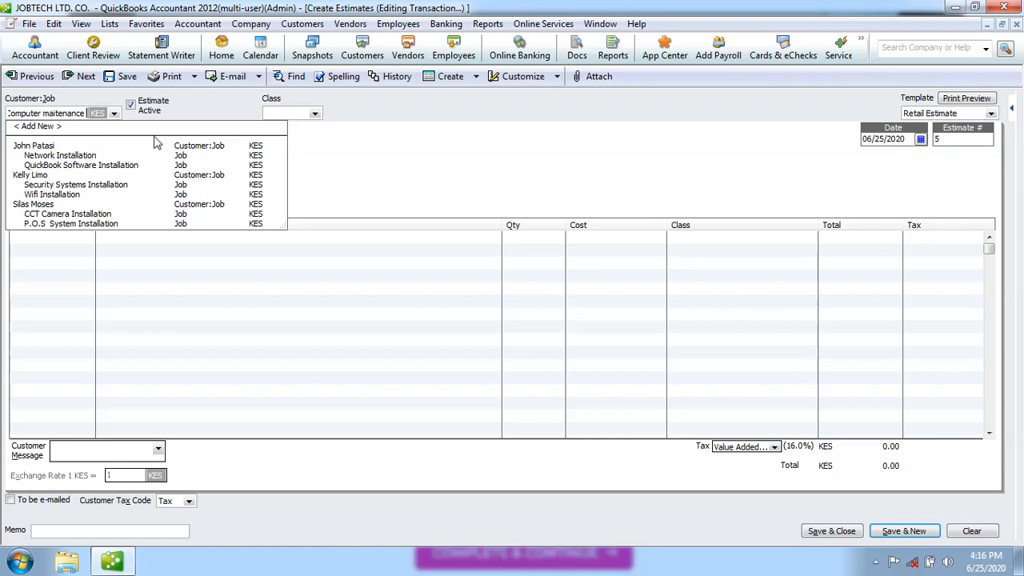
key(Tab)
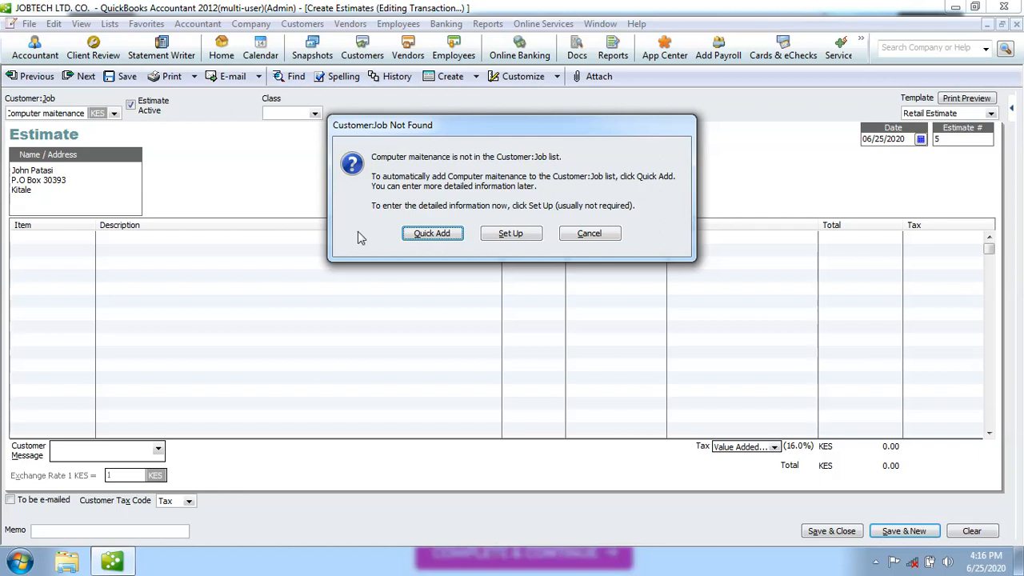
click(442, 240)
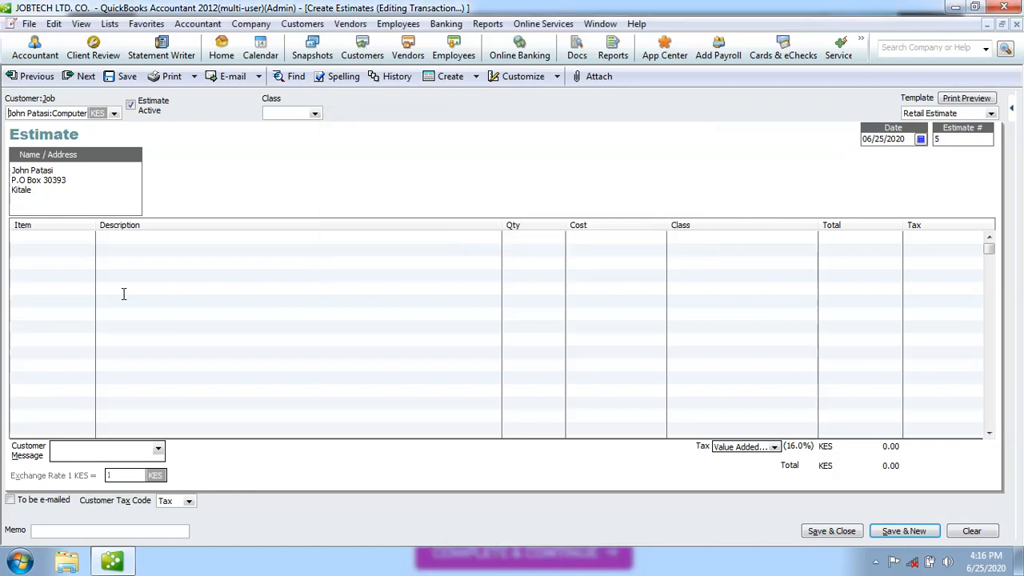
Start a new item of type Service from the estimate's first line.
click(67, 237)
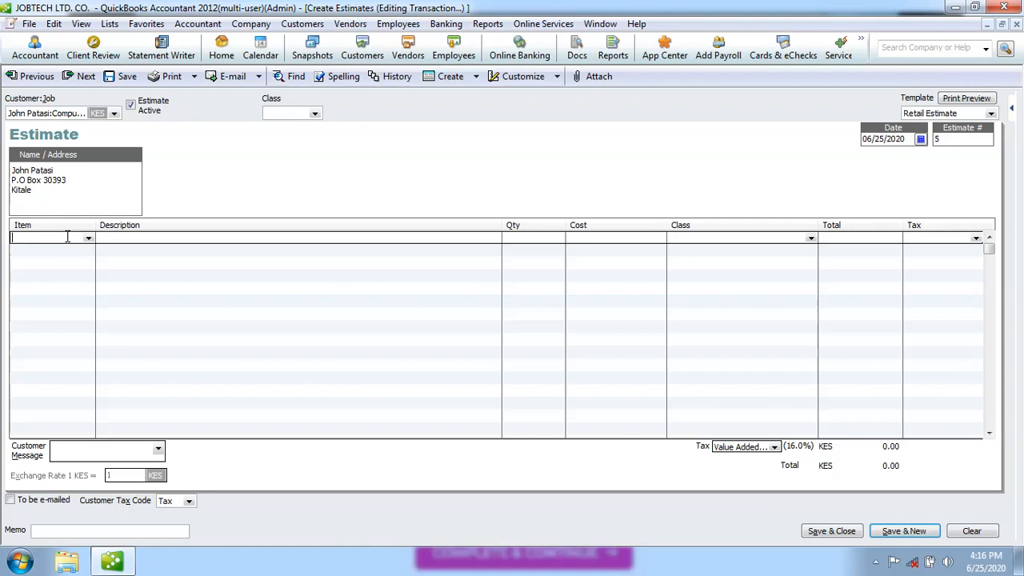
click(88, 239)
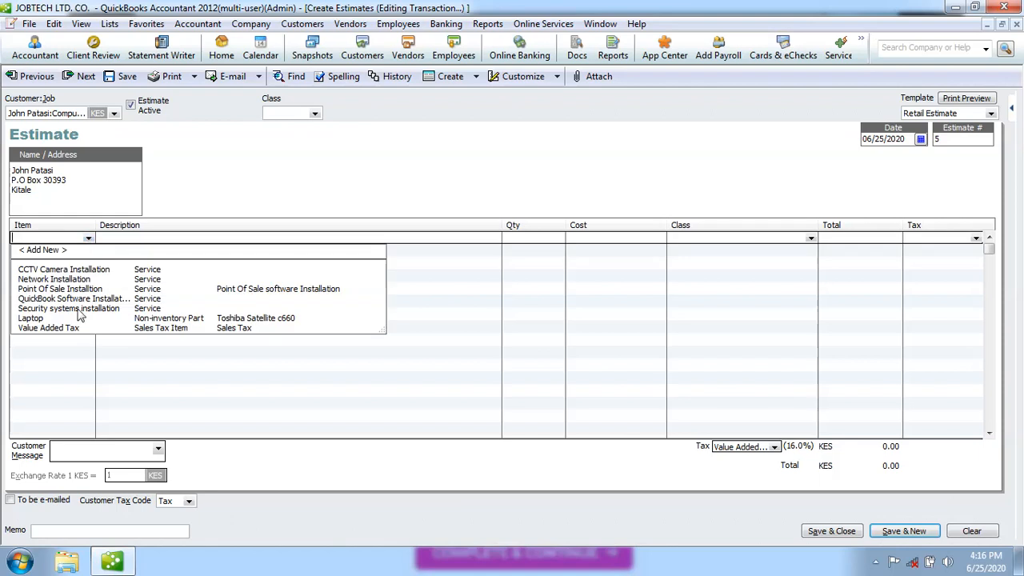
click(44, 252)
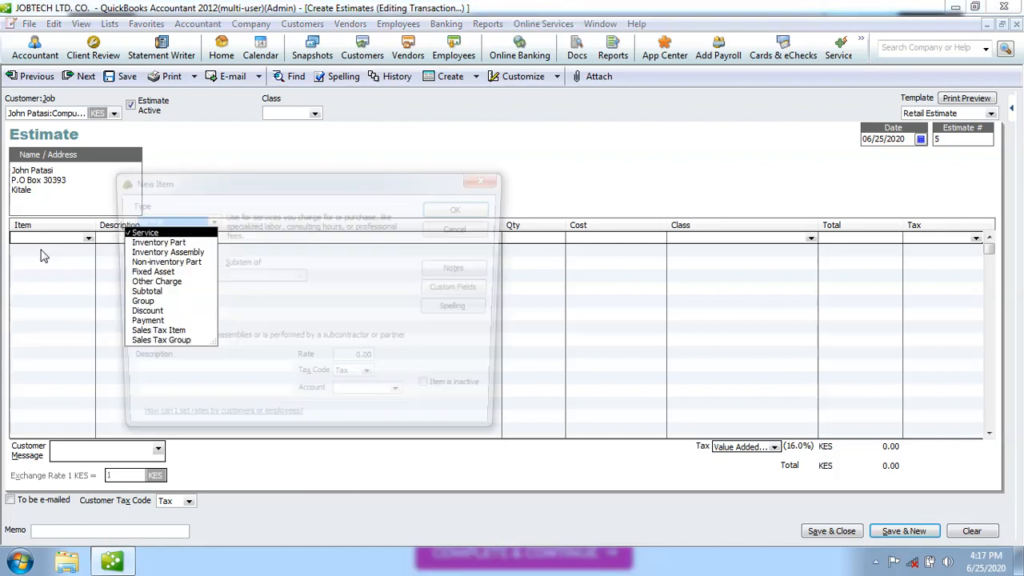
click(240, 302)
click(142, 276)
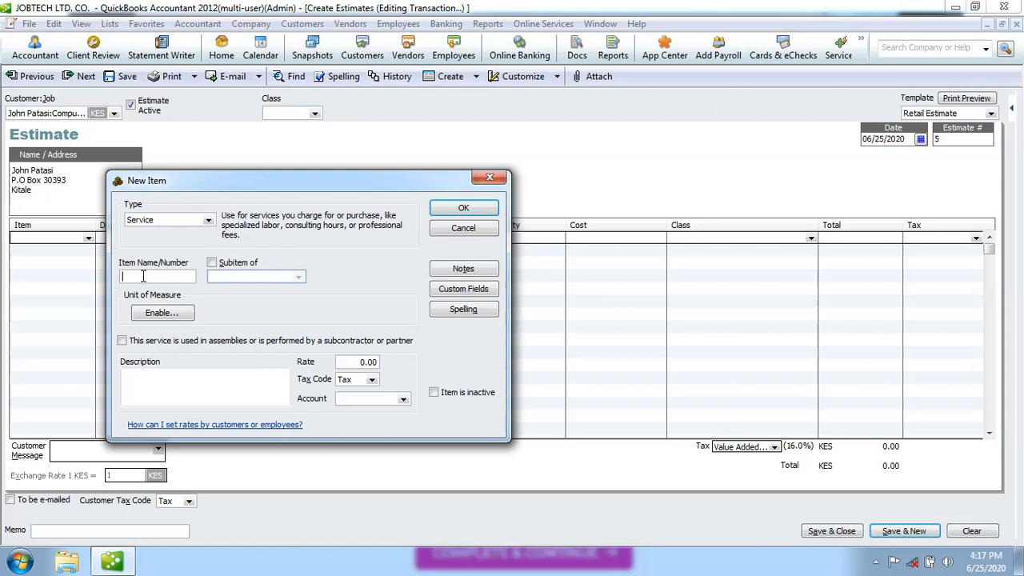
Name the new service item for computer maintenance, correcting the spelling of the second word.
text(Computer mai)
text(te)
key(BackSpace)
key(BackSpace)
key(BackSpace)
text(entaince)
click(168, 278)
key(BackSpace)
click(170, 276)
text(i)
key(BackSpace)
key(BackSpace)
text(e)
key(Right)
key(Home)
key(Right)
key(Right)
key(Right)
key(Right)
key(Right)
key(Right)
key(Right)
key(Right)
key(Right)
key(Right)
key(Right)
key(Right)
key(Right)
key(Right)
key(Right)
key(Right)
key(Right)
click(217, 387)
Set the service item's rate to 1000, assign it to the Sales Income account, and save the item.
click(362, 361)
text(1000)
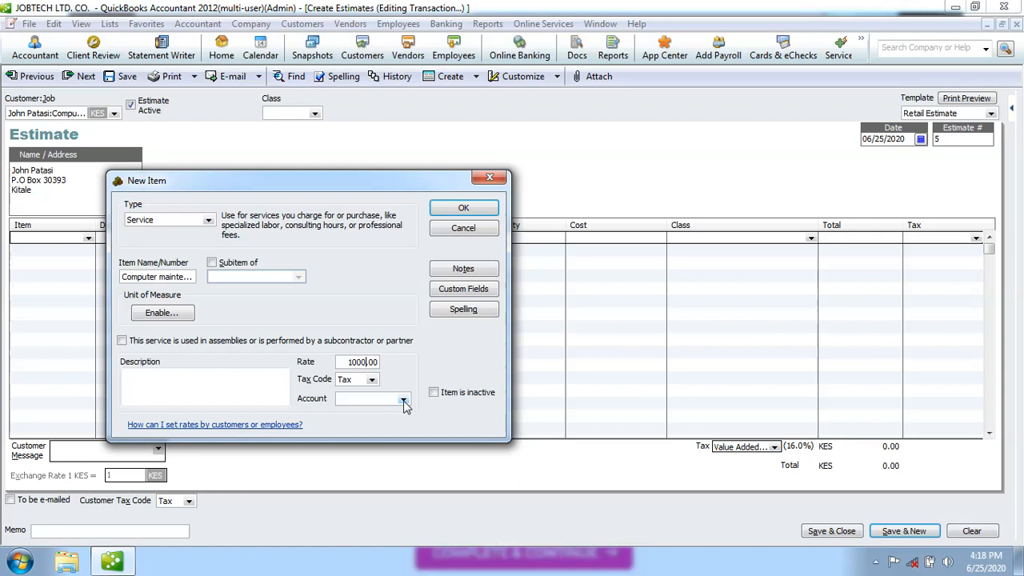
click(404, 401)
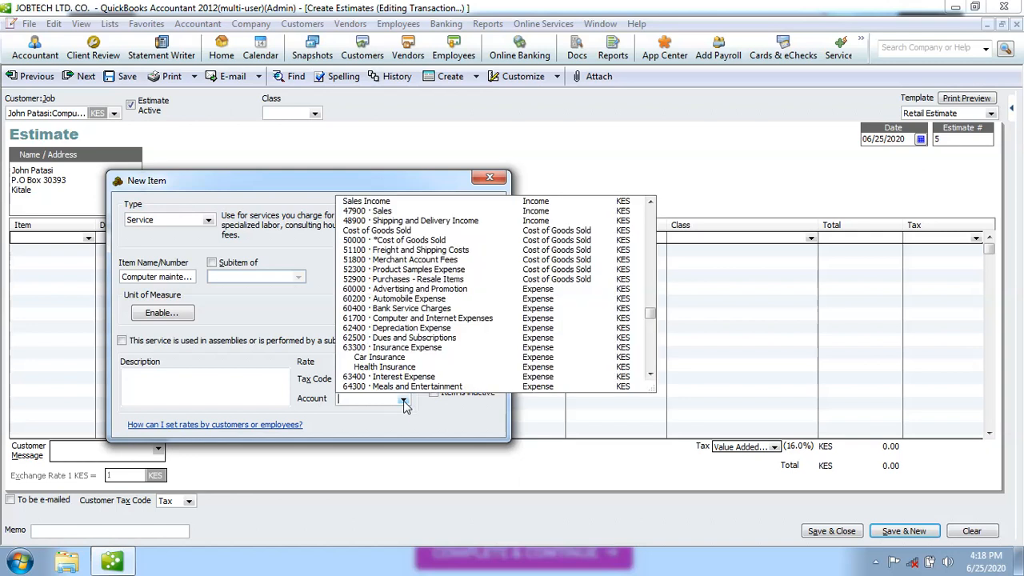
click(385, 205)
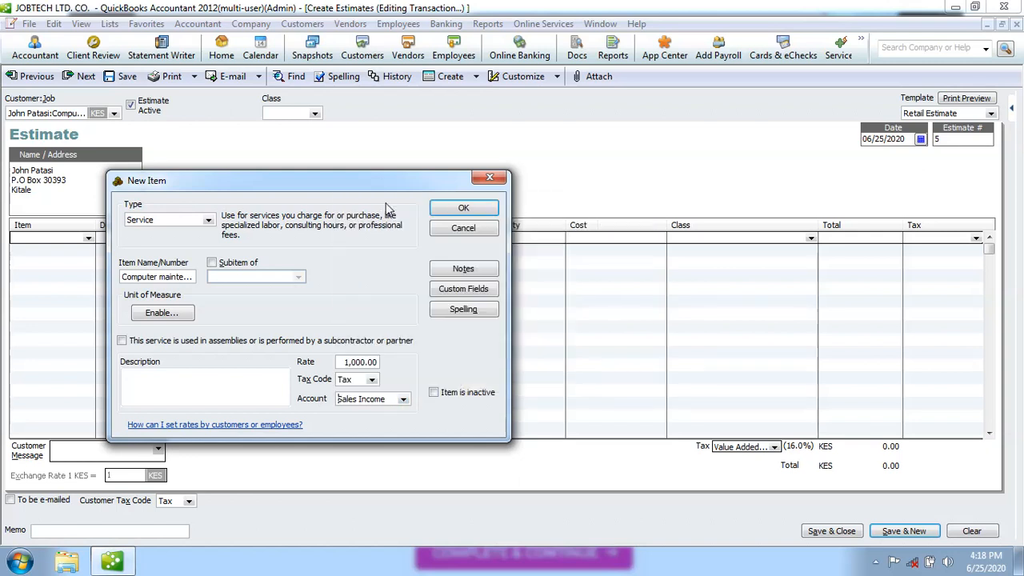
click(463, 209)
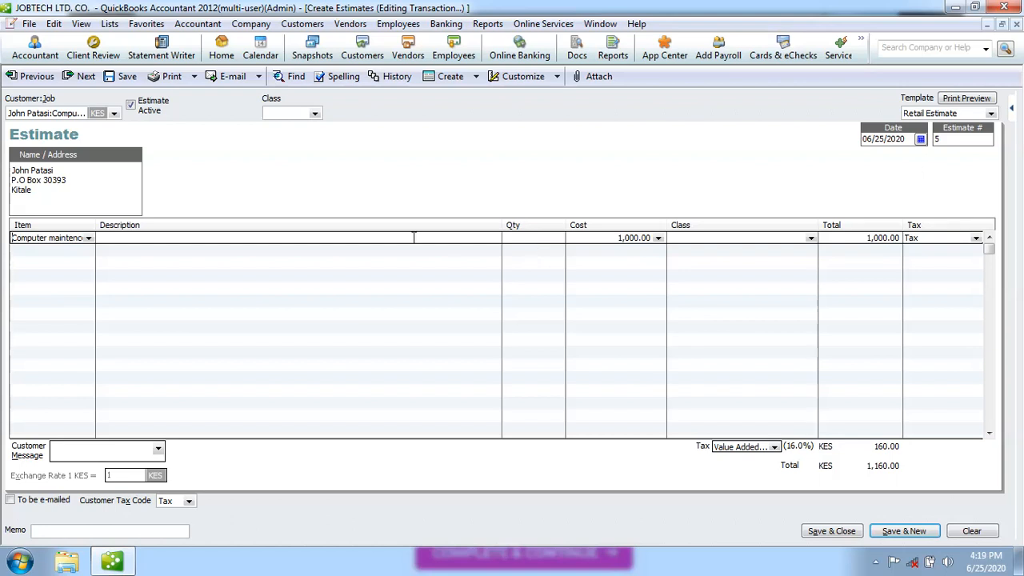
Set the quantity of the computer maintenance line to 20.
click(513, 240)
text(20)
click(392, 240)
Set the quantity of the computer maintenance line to 30.
click(519, 238)
key(BackSpace)
key(BackSpace)
text(30)
click(687, 238)
Describe the computer maintenance line as "Computer maintenance service", correcting the spelling of the second word.
click(183, 238)
text(Computer )
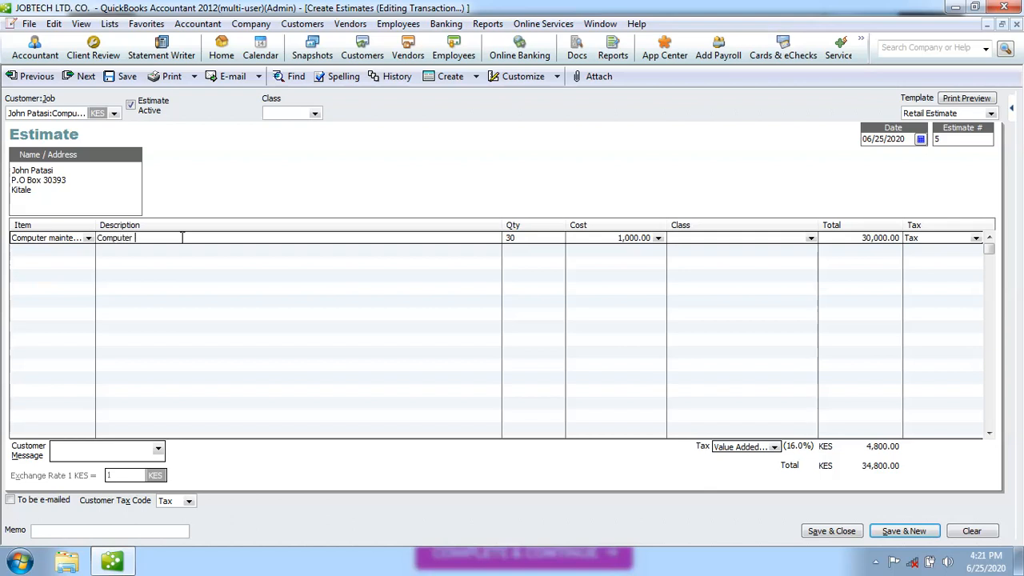
text(manta)
text(ina)
text(n)
key(BackSpace)
text(nce)
click(146, 237)
text(i)
click(161, 238)
key(BackSpace)
key(BackSpace)
text(e)
click(172, 238)
key(BackSpace)
key(BackSpace)
text(an)
click(191, 237)
text(service)
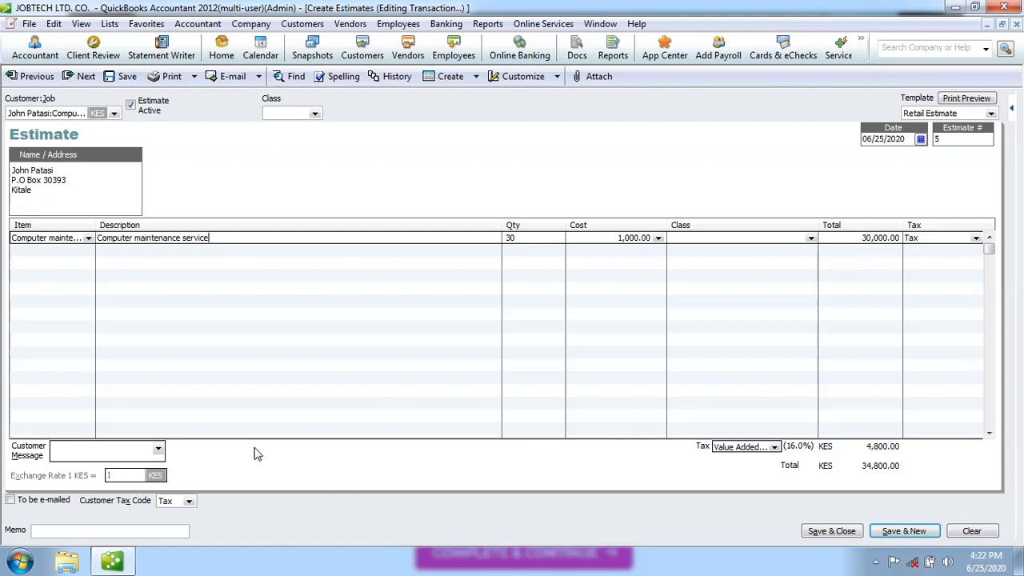
Add the customer message "Please sign and remit this quotation if you want us to proceed with the job!" and save the estimate without a class.
click(160, 451)
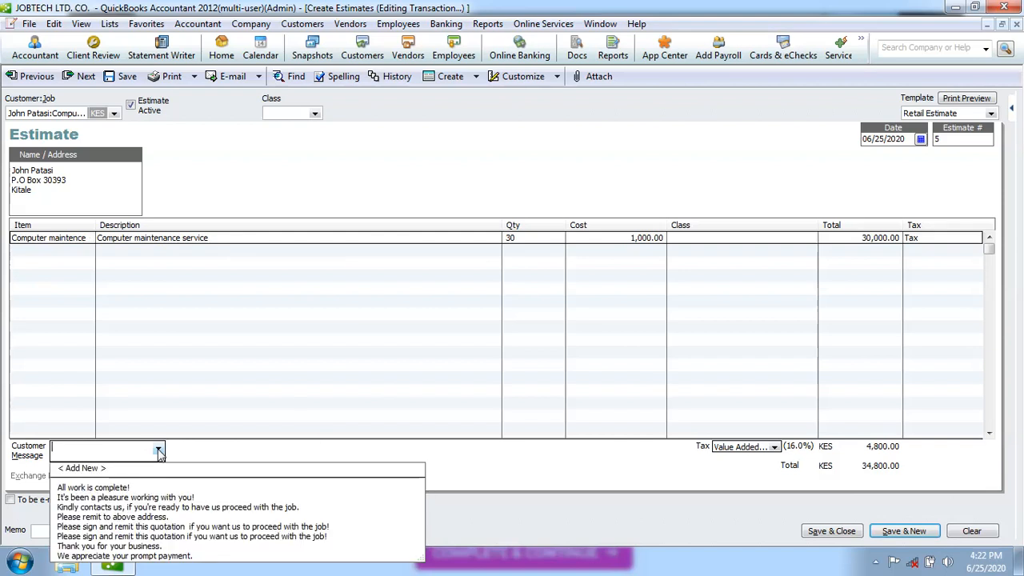
click(199, 537)
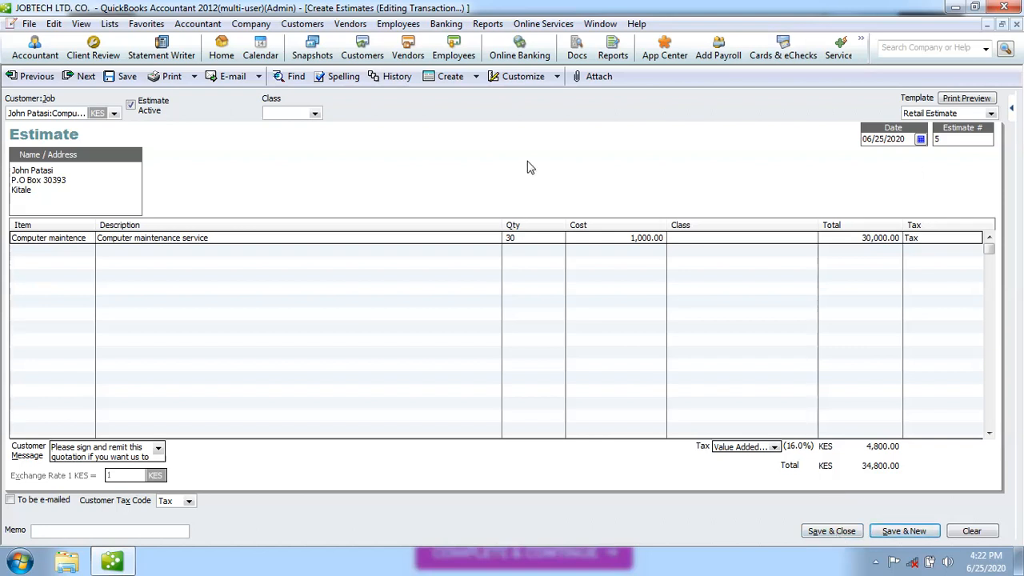
click(909, 538)
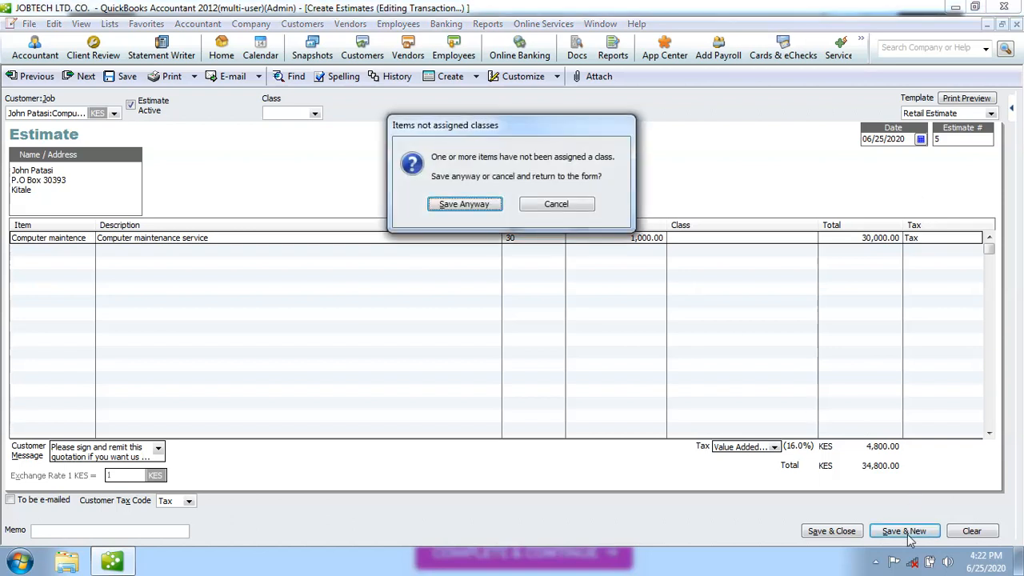
click(472, 205)
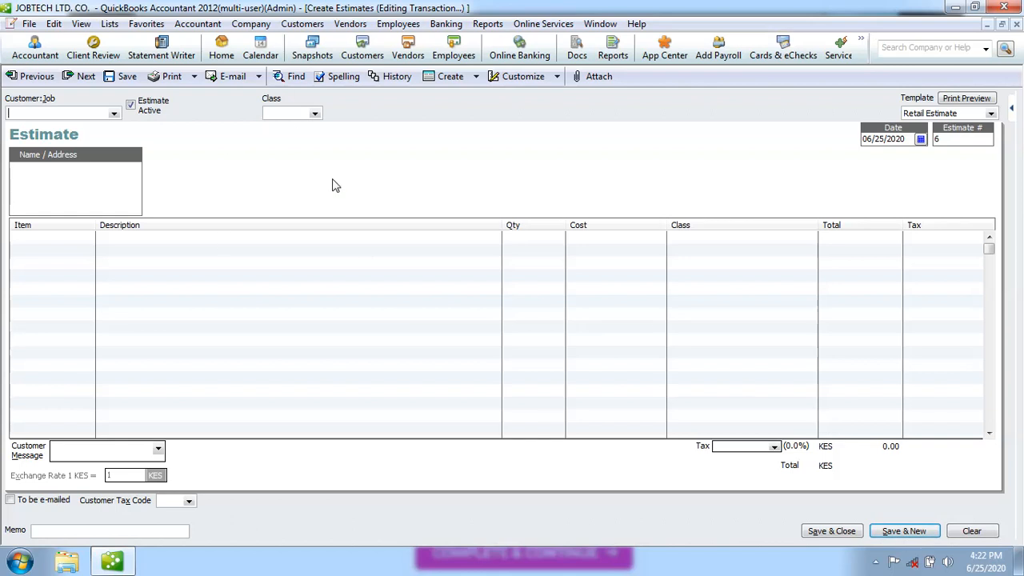
Select the third existing customer in the customer and job list for the new estimate.
click(114, 115)
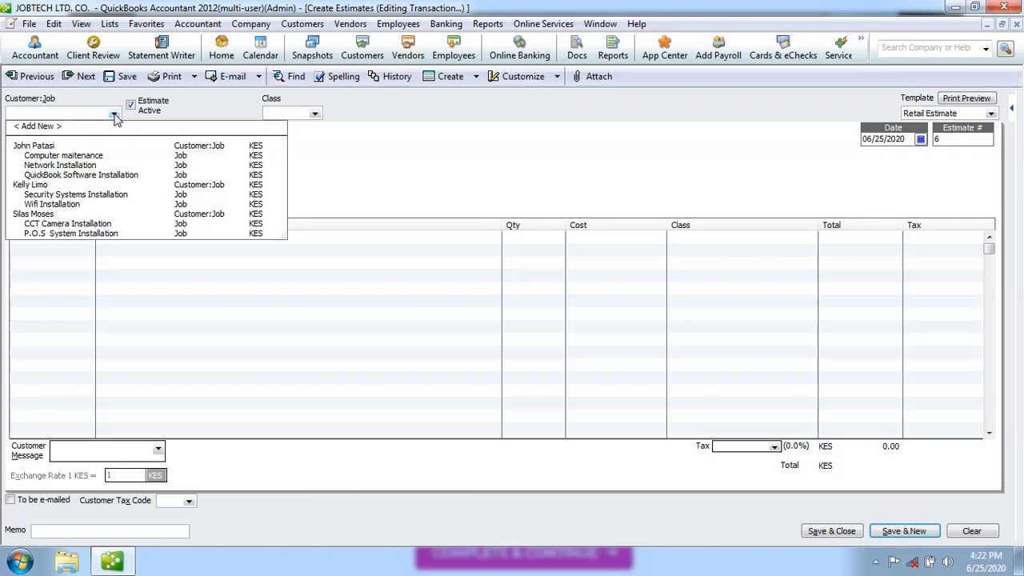
click(47, 216)
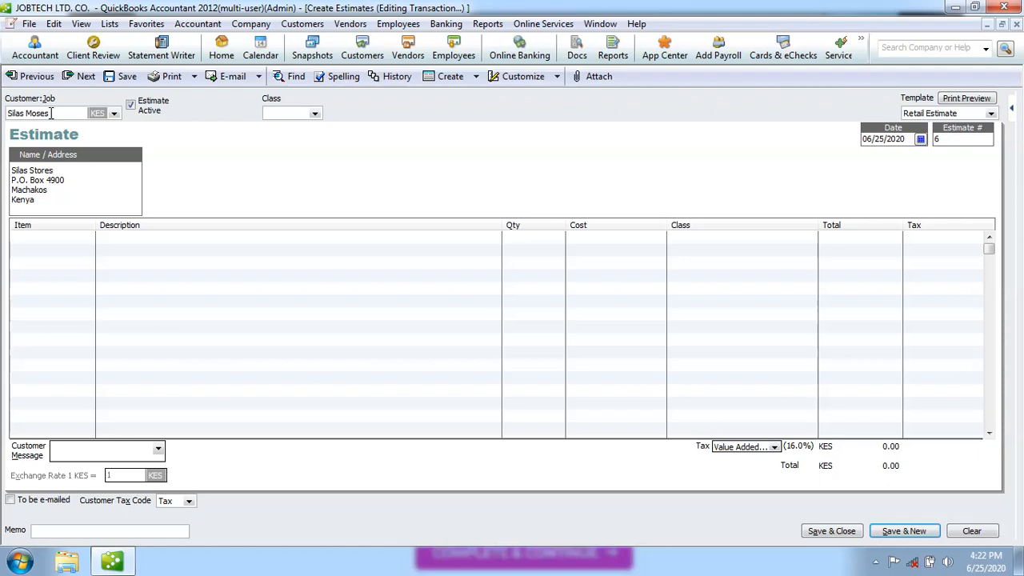
click(50, 113)
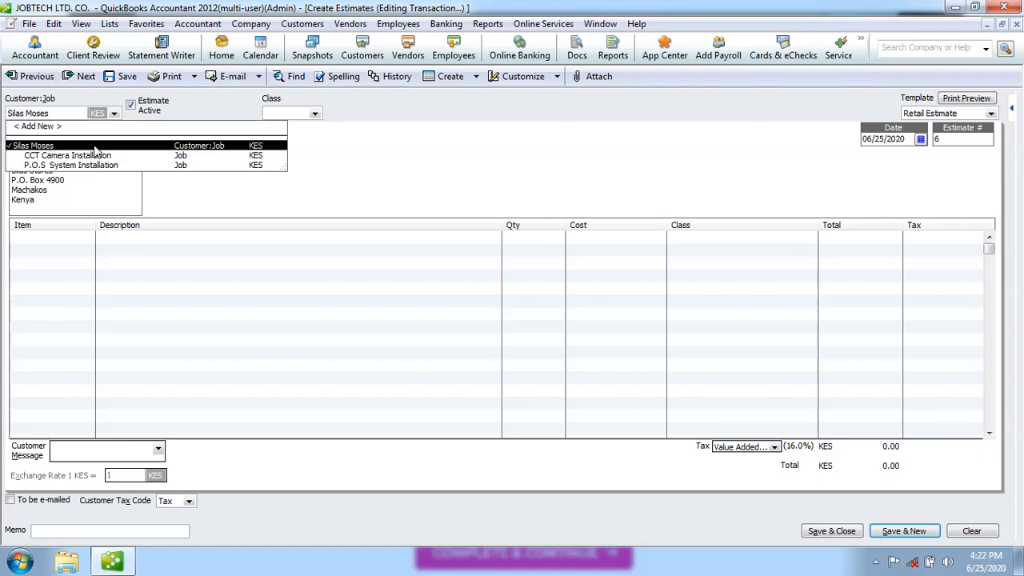
text(:)
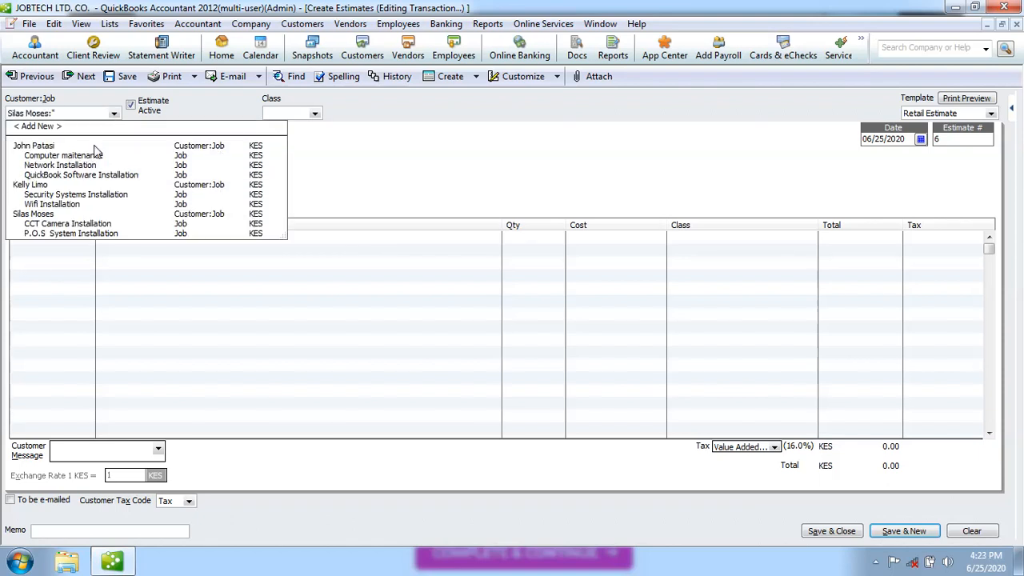
key(BackSpace)
key(BackSpace)
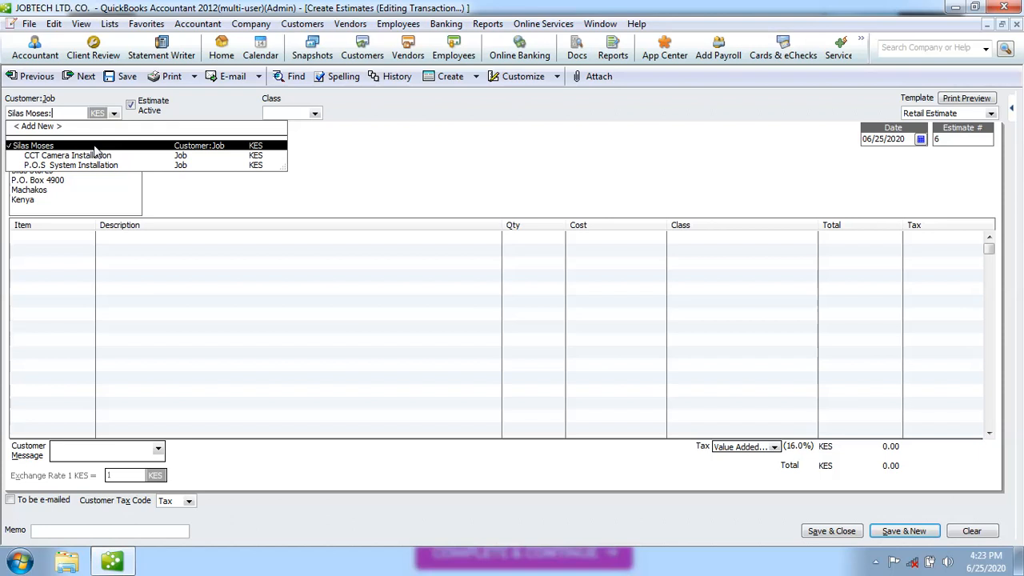
text(In)
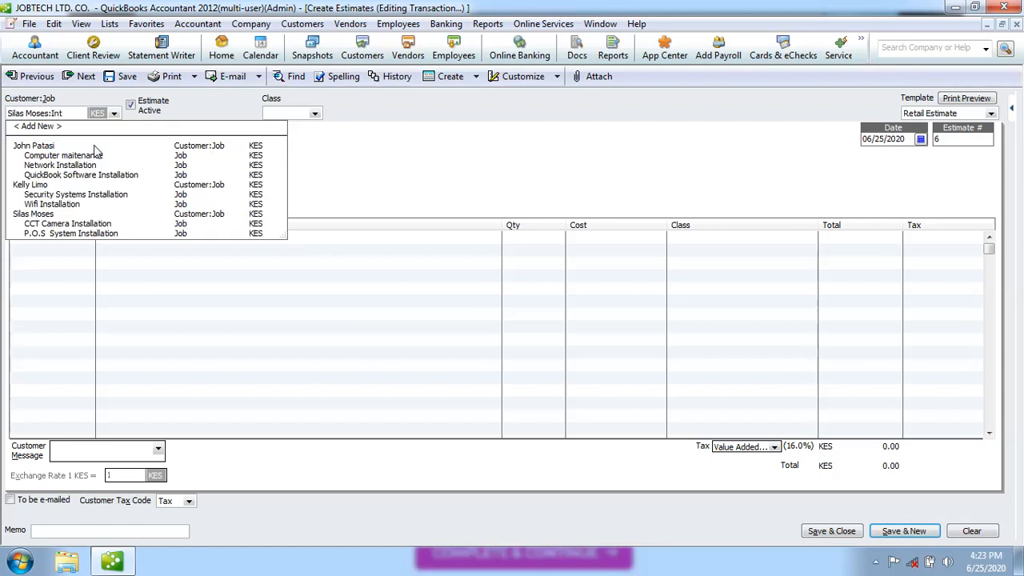
text(stallation of)
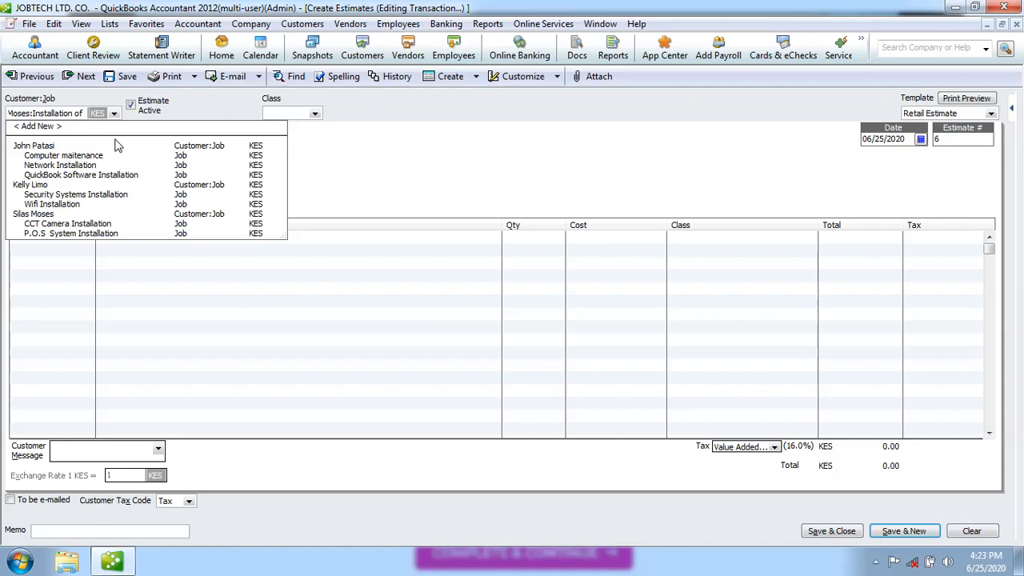
key(BackSpace)
key(BackSpace)
key(BackSpace)
key(BackSpace)
key(BackSpace)
key(BackSpace)
key(BackSpace)
key(BackSpace)
key(BackSpace)
key(BackSpace)
key(BackSpace)
key(BackSpace)
key(BackSpace)
Quick-add a new job named "Wifi configuration service" under the estimate's customer.
text(:)
text(Wi)
text(fi co)
text(nfiguratio)
text(n)
text( service)
key(Tab)
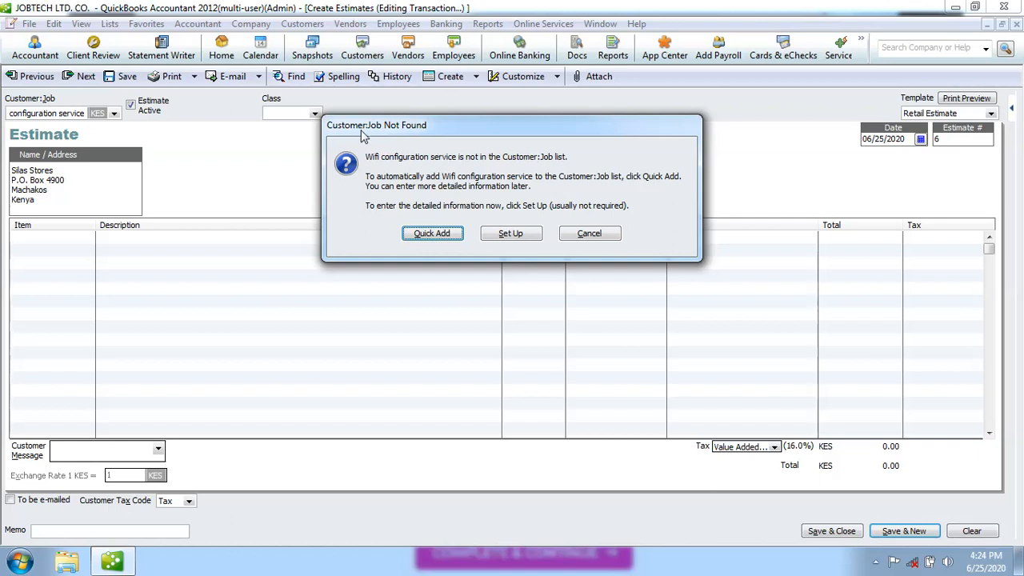
click(440, 239)
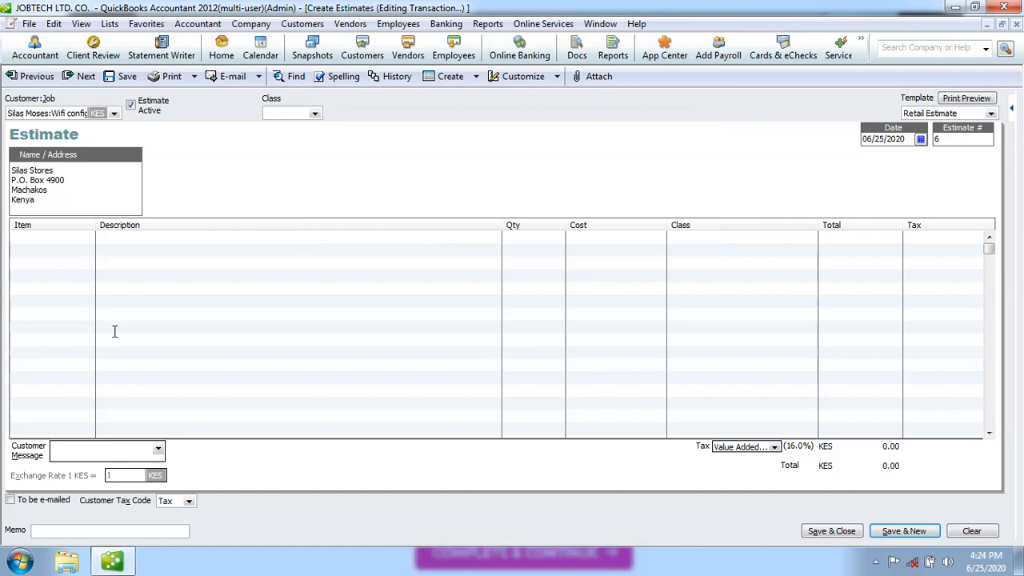
Start a new Service item on the first estimate line and name it "Wifi Configuration".
click(62, 239)
click(89, 239)
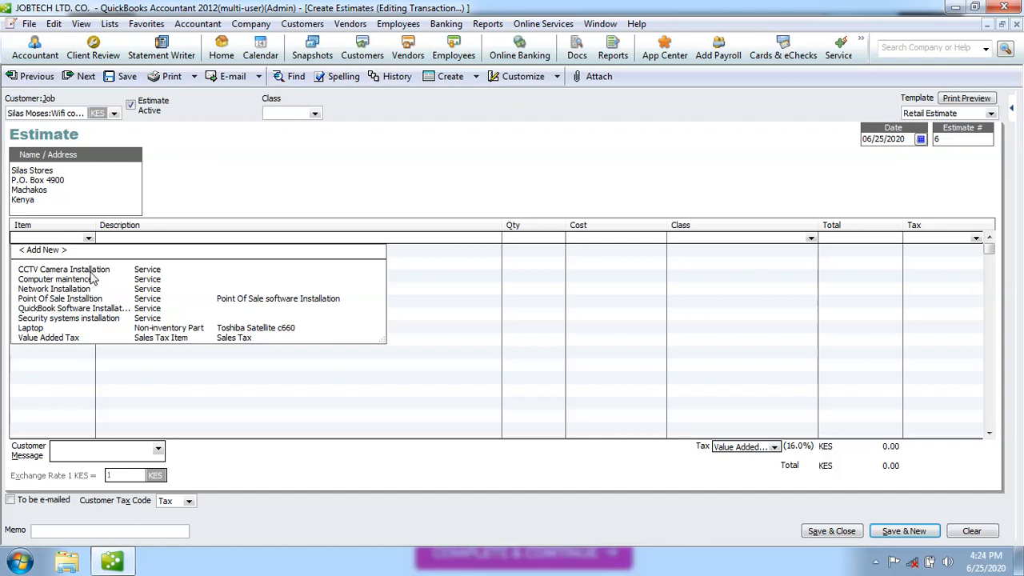
click(52, 250)
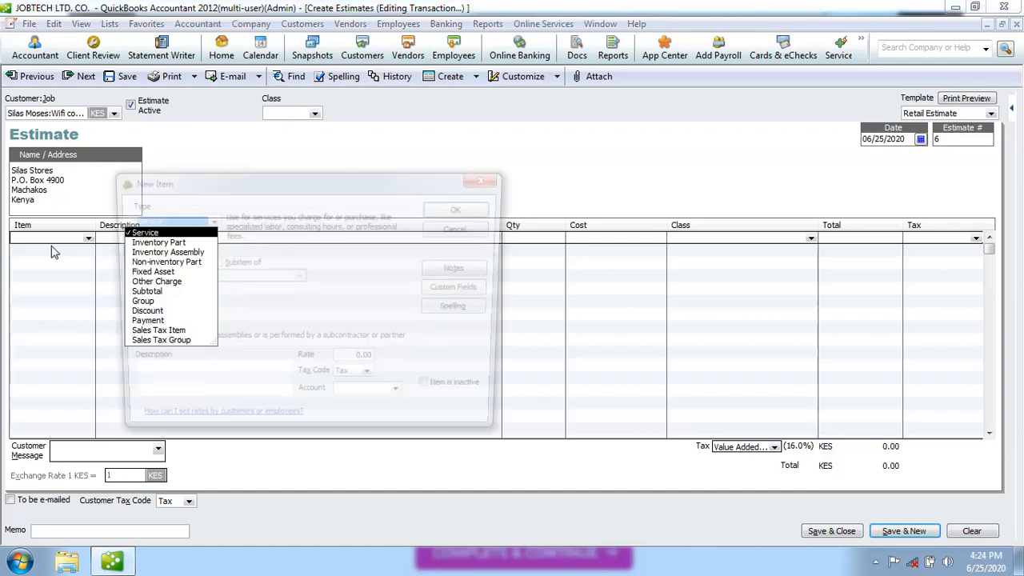
click(244, 303)
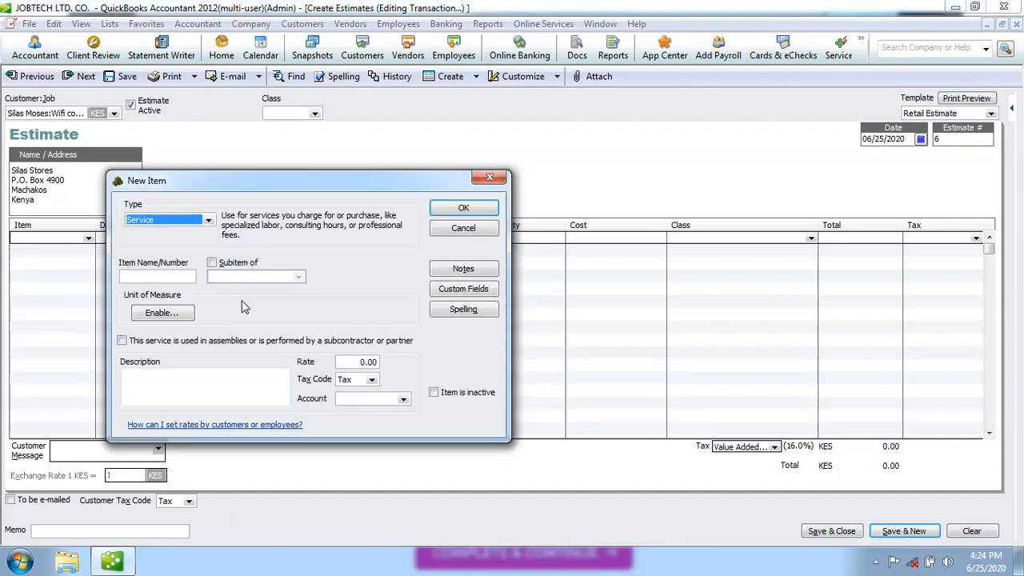
click(148, 276)
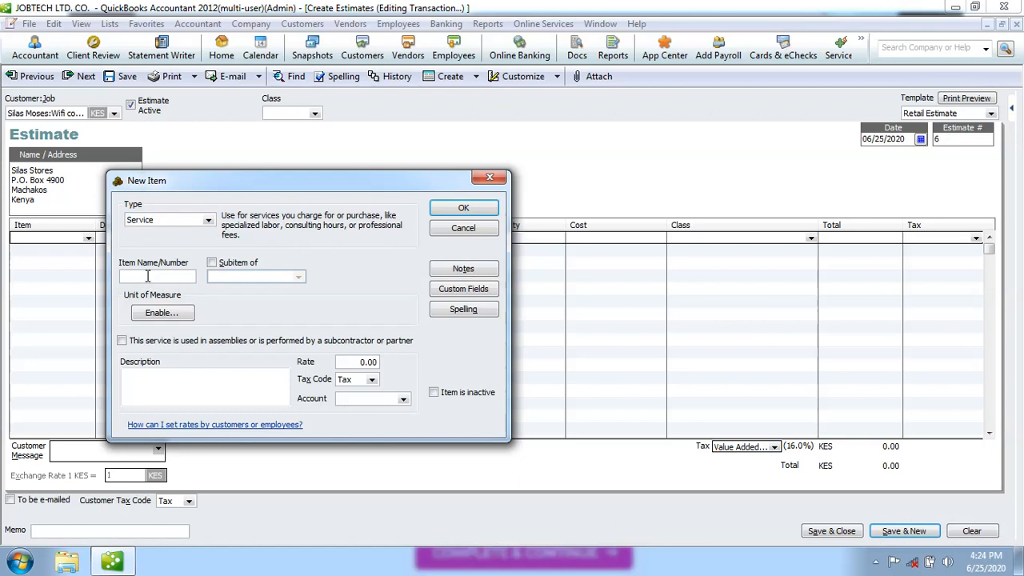
text(Wifi Configuration)
Set the Wifi Configuration item's rate to 2500, assign it to the Sales Income account, and save the item.
click(364, 362)
text(2500)
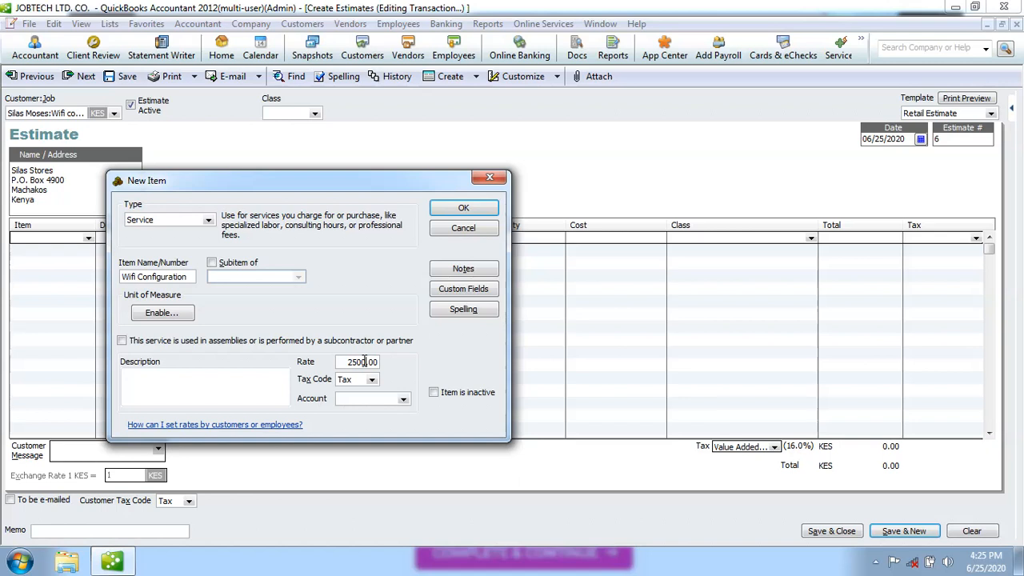
click(467, 211)
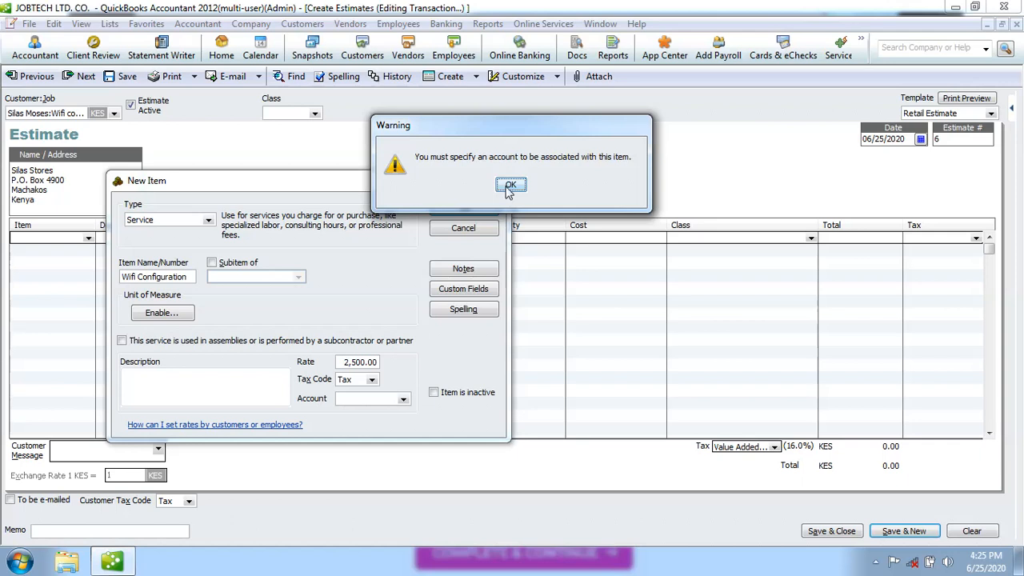
click(510, 186)
click(403, 399)
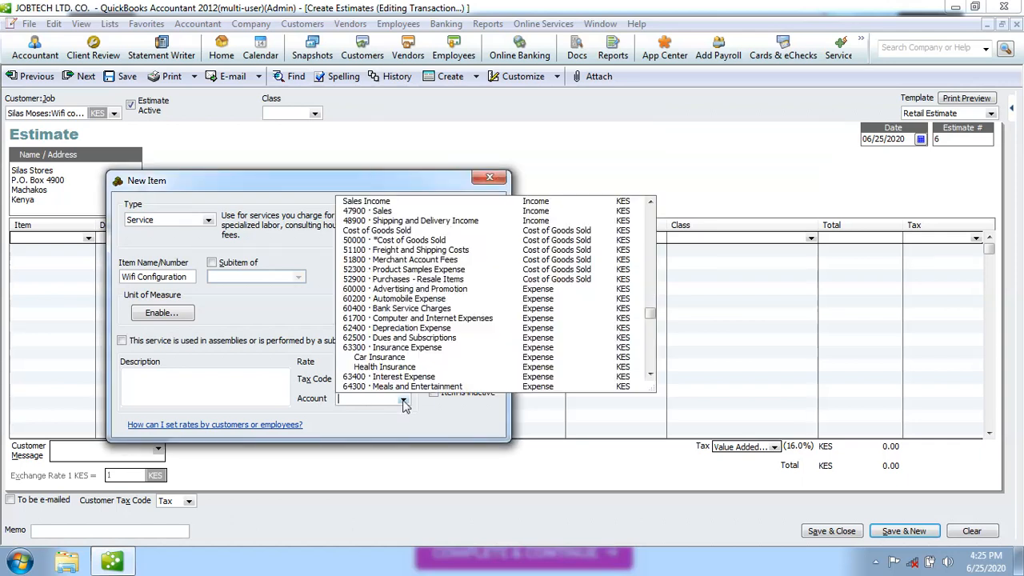
click(386, 204)
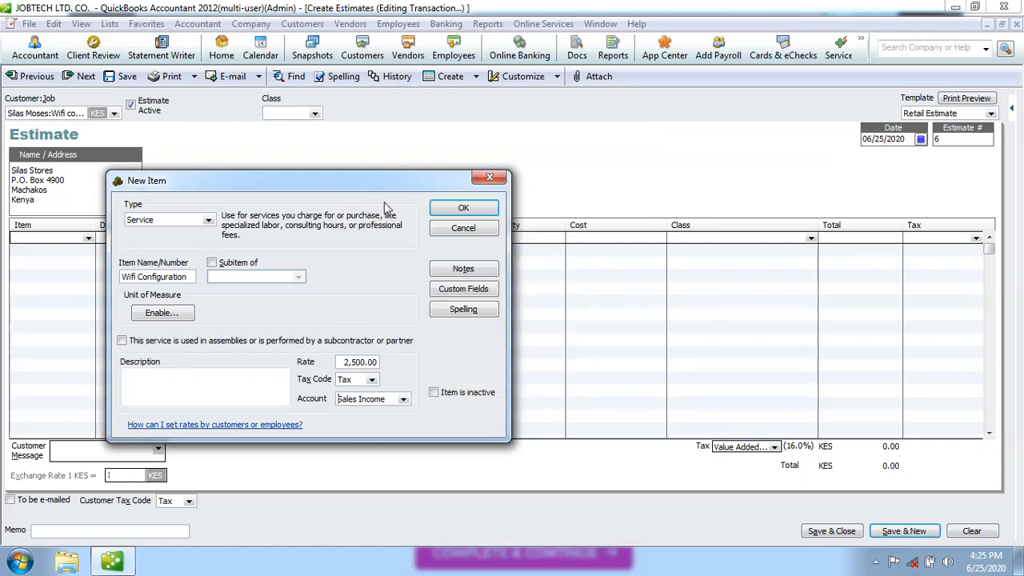
click(466, 211)
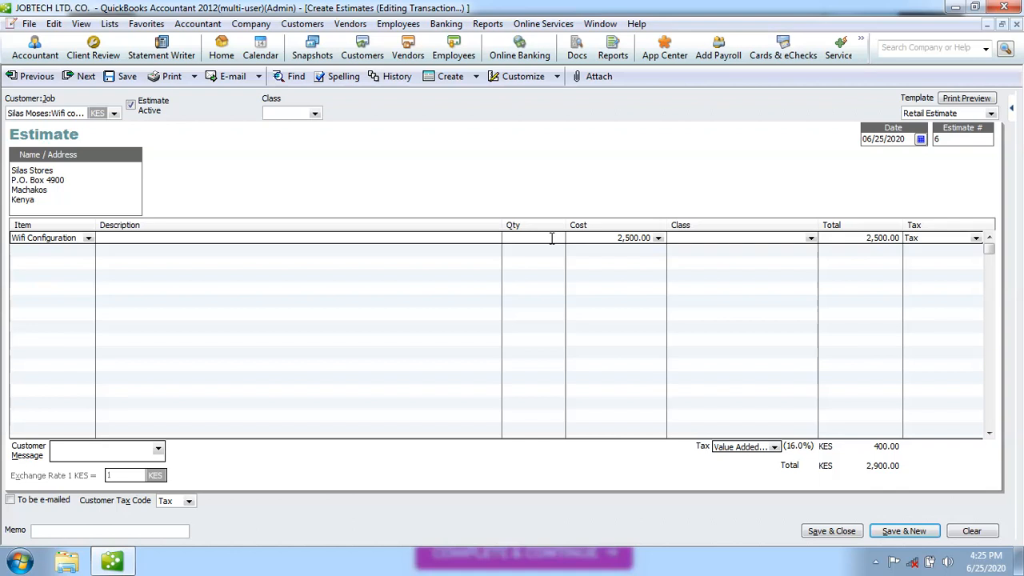
Set the Wifi Configuration quantity to 8 and choose the customer message "Kindly contacts us, if you're ready to have us proceed with the job.".
text(8)
key(Tab)
key(Tab)
click(159, 450)
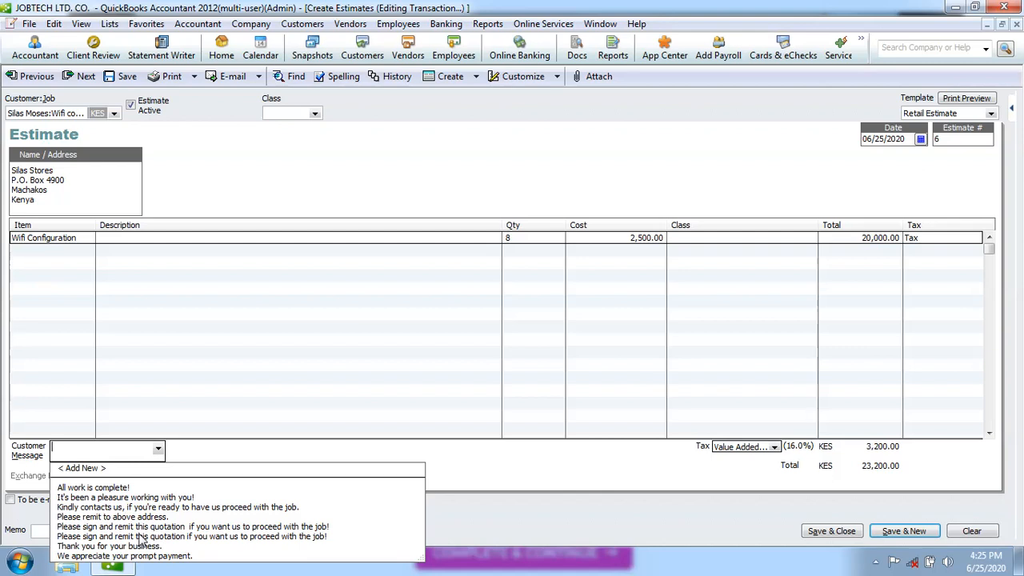
click(170, 507)
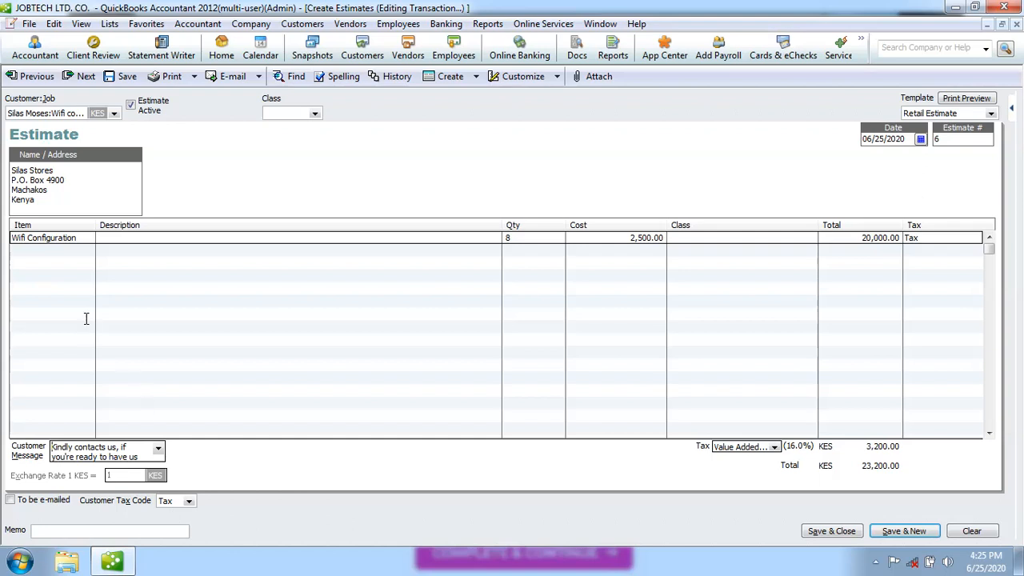
Add a CCTV Camera Installation line with quantity 30, then save and close the estimate without assigning classes.
click(66, 262)
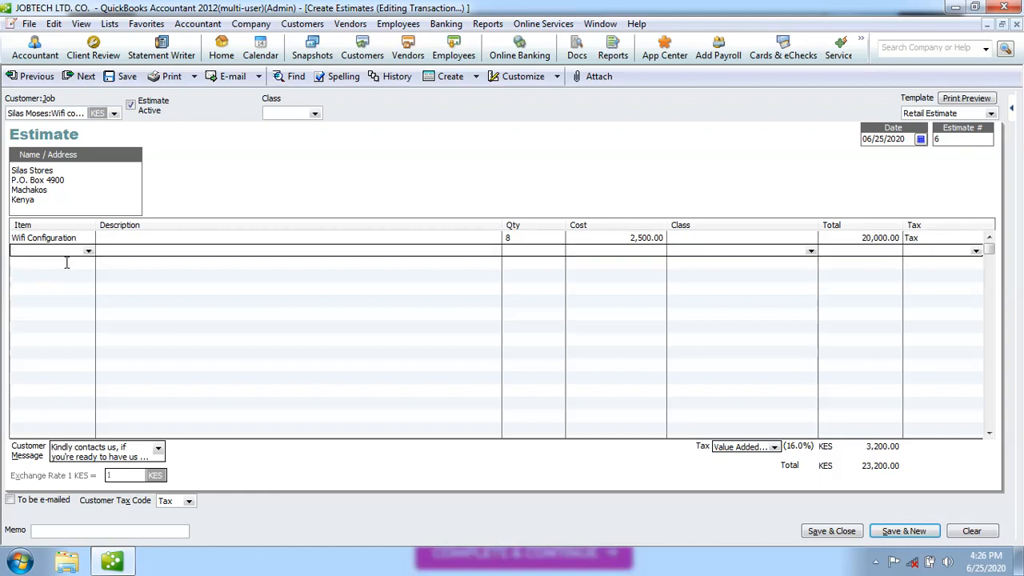
click(89, 251)
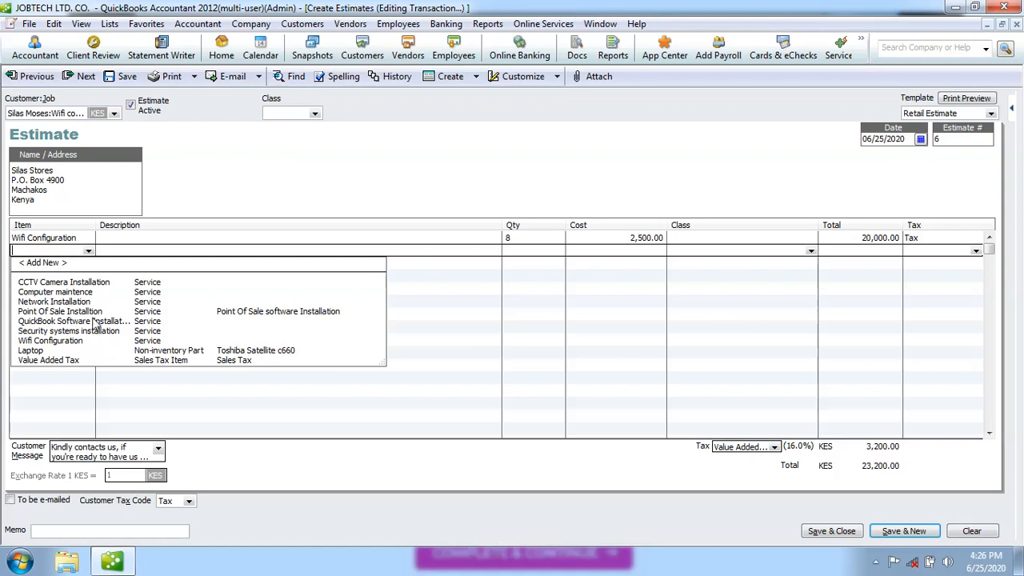
click(90, 282)
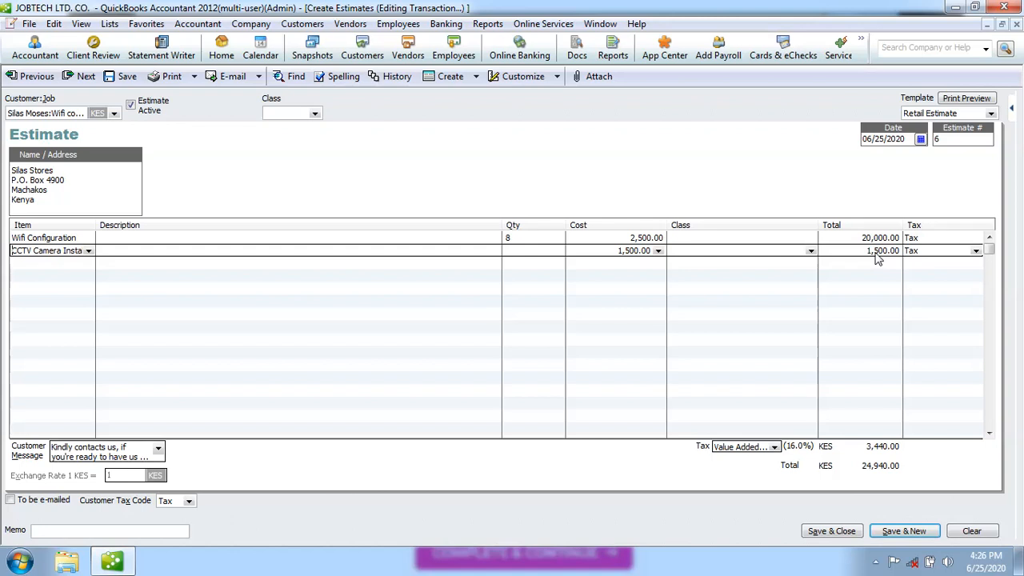
click(528, 254)
click(702, 252)
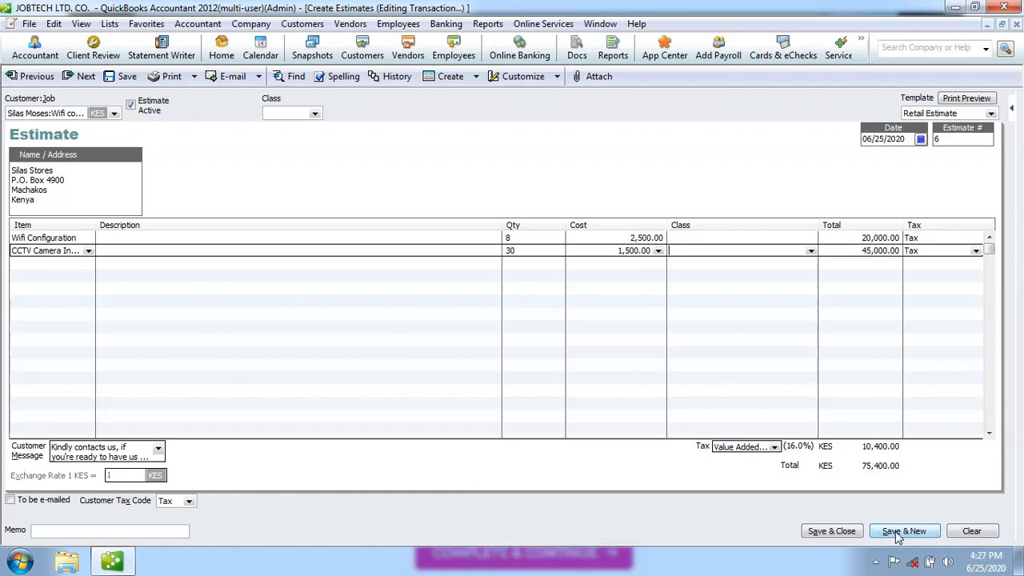
click(841, 532)
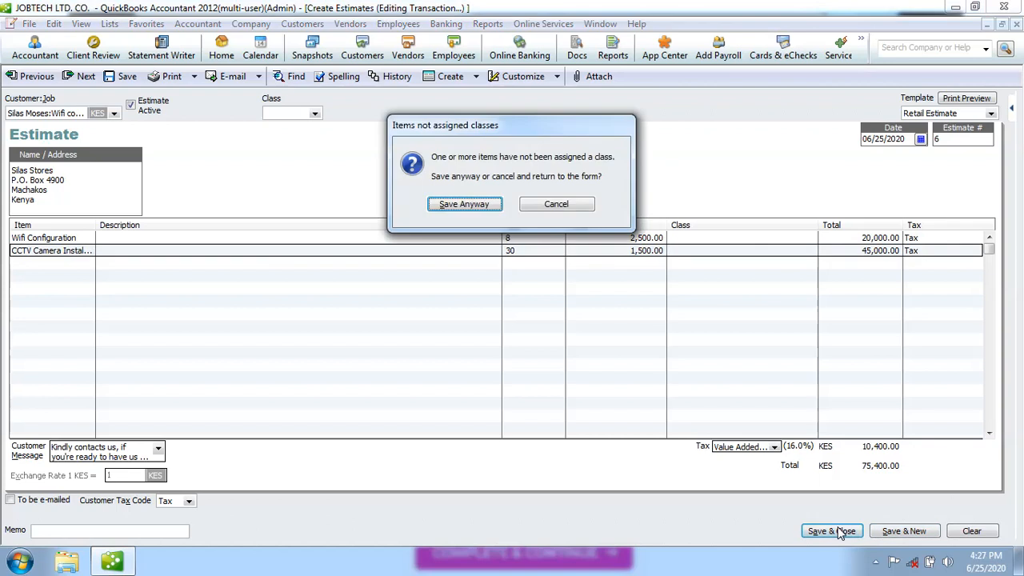
click(464, 205)
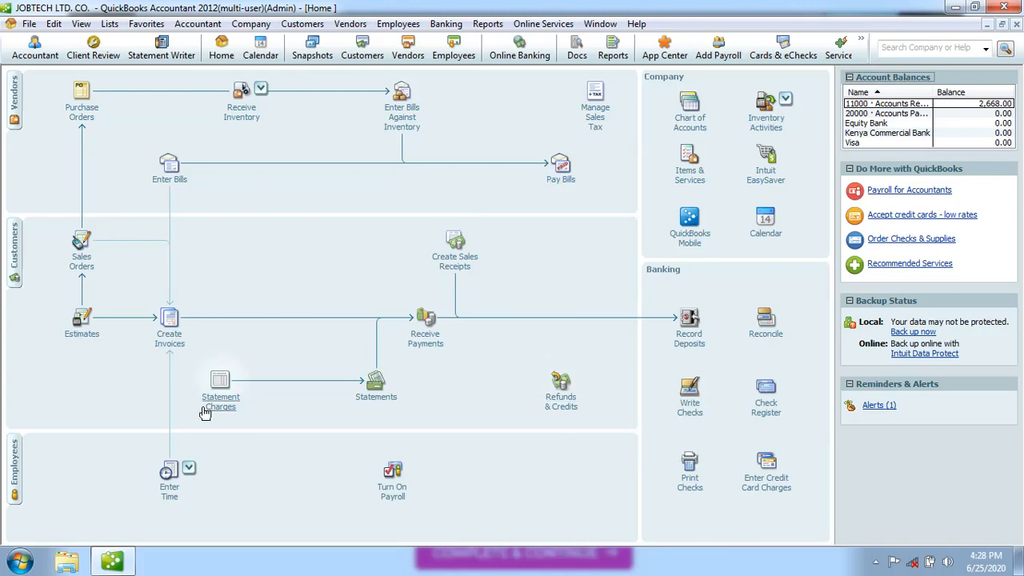
Start a new invoice for the customer whose wifi configuration estimate was just saved.
click(172, 334)
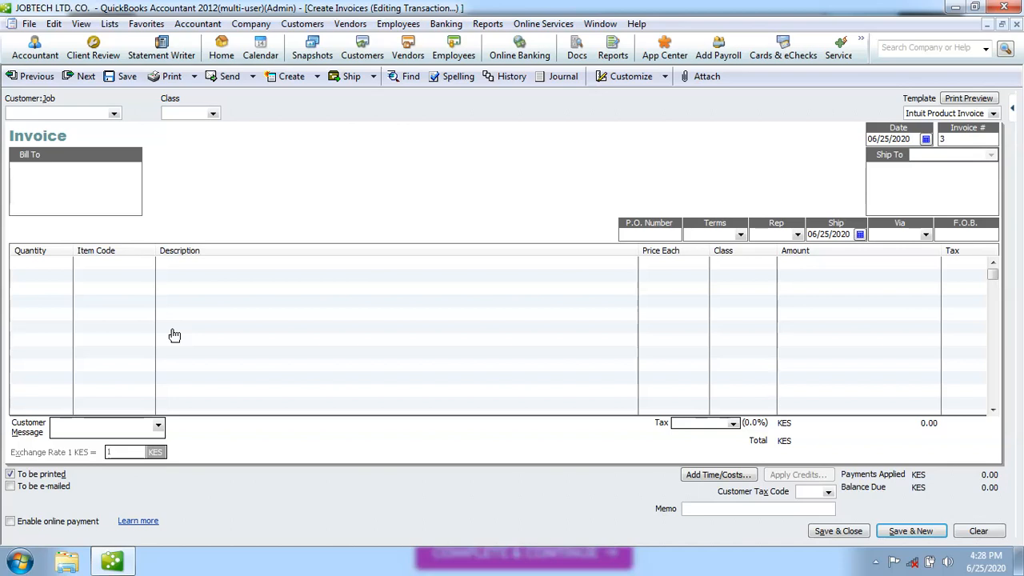
click(114, 113)
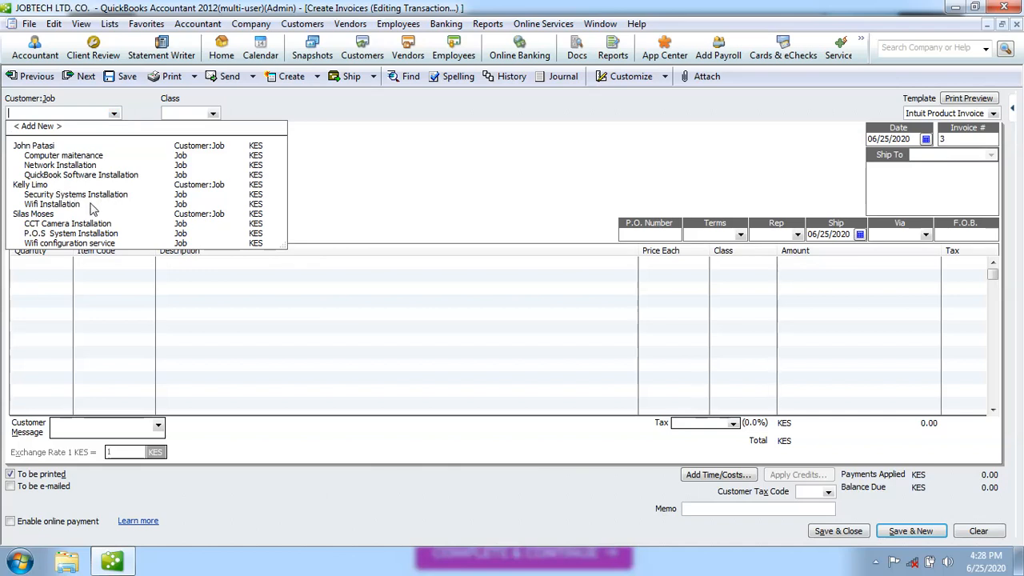
click(38, 214)
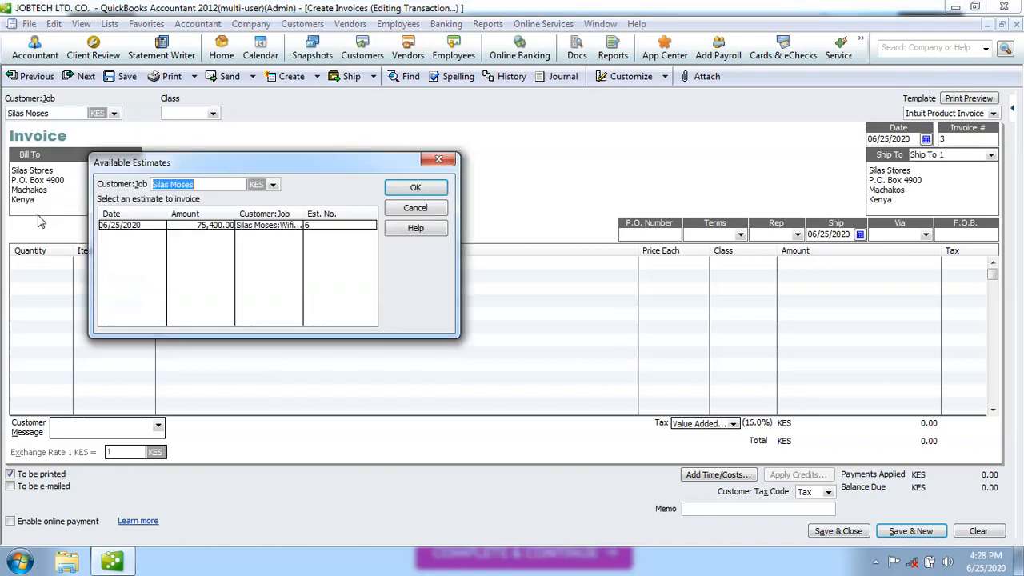
Dismiss the available estimates and close the invoice without saving it.
click(444, 160)
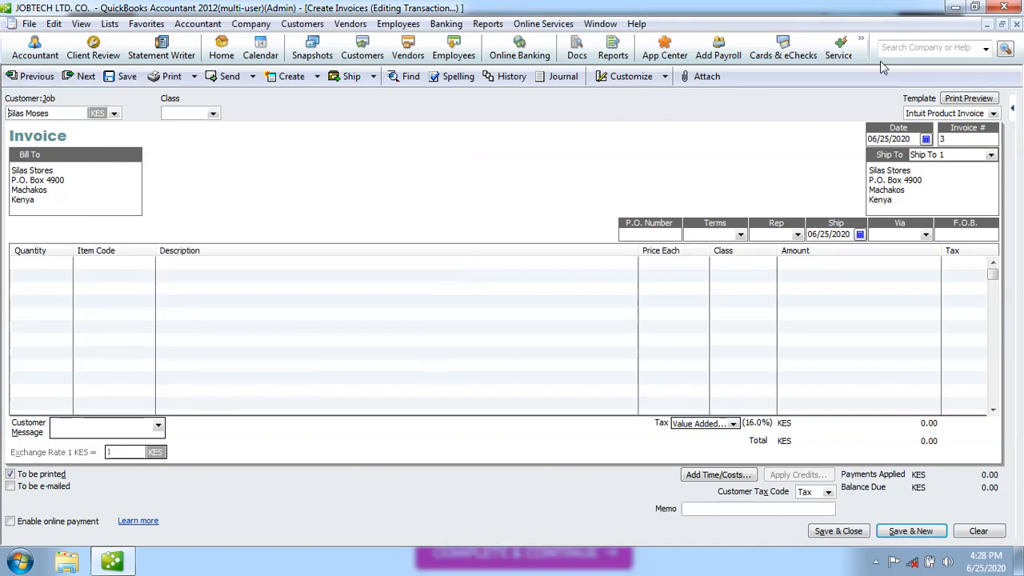
click(1017, 24)
click(513, 185)
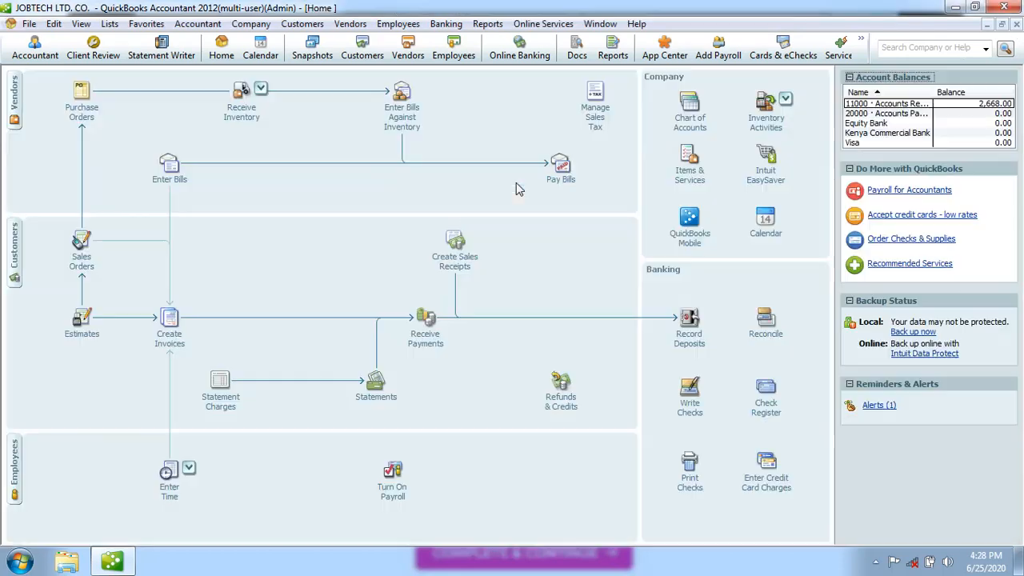
Open a blank estimate, examine the list of customers and their jobs, and close the form without entering anything.
click(82, 324)
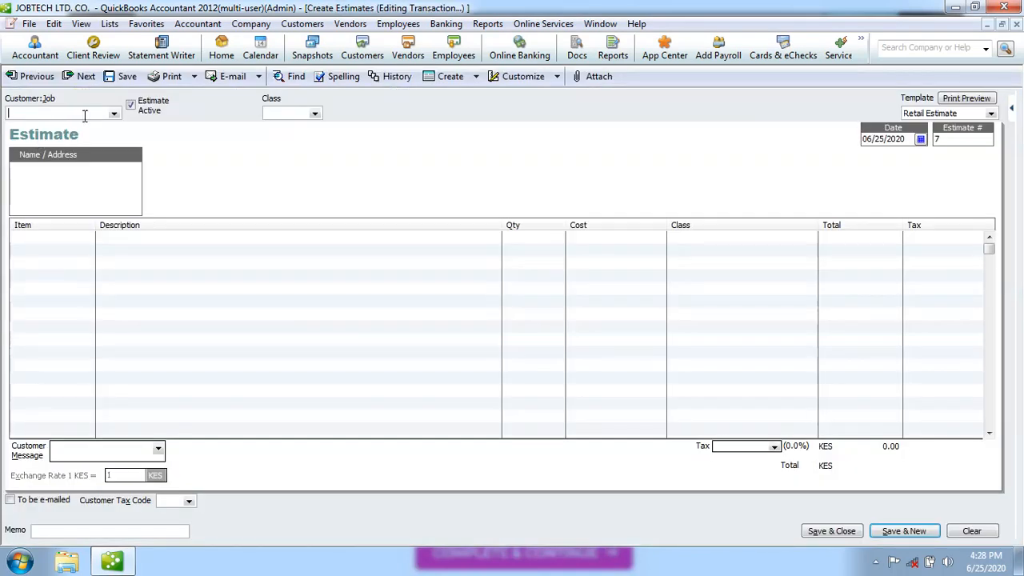
click(114, 114)
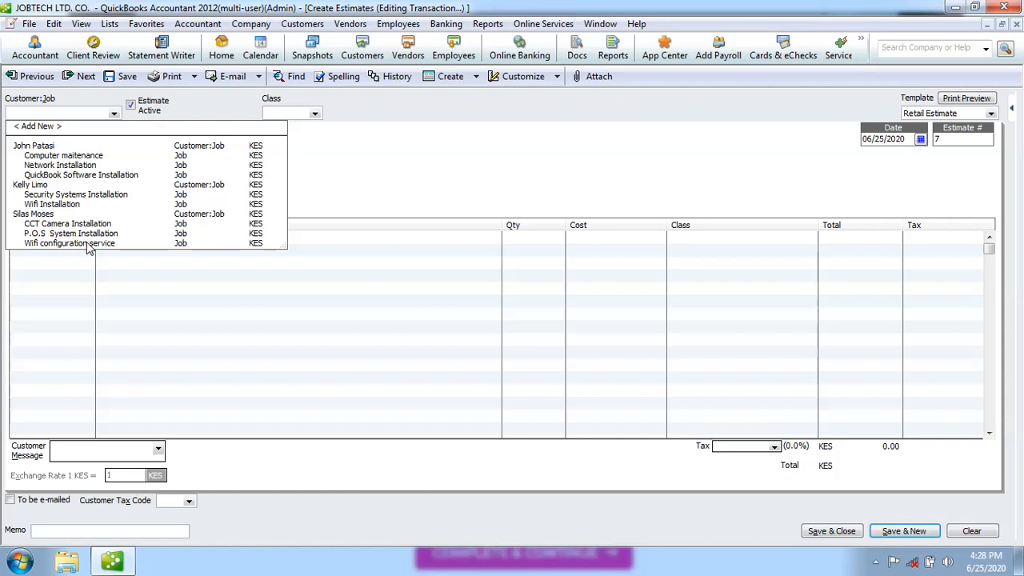
click(392, 172)
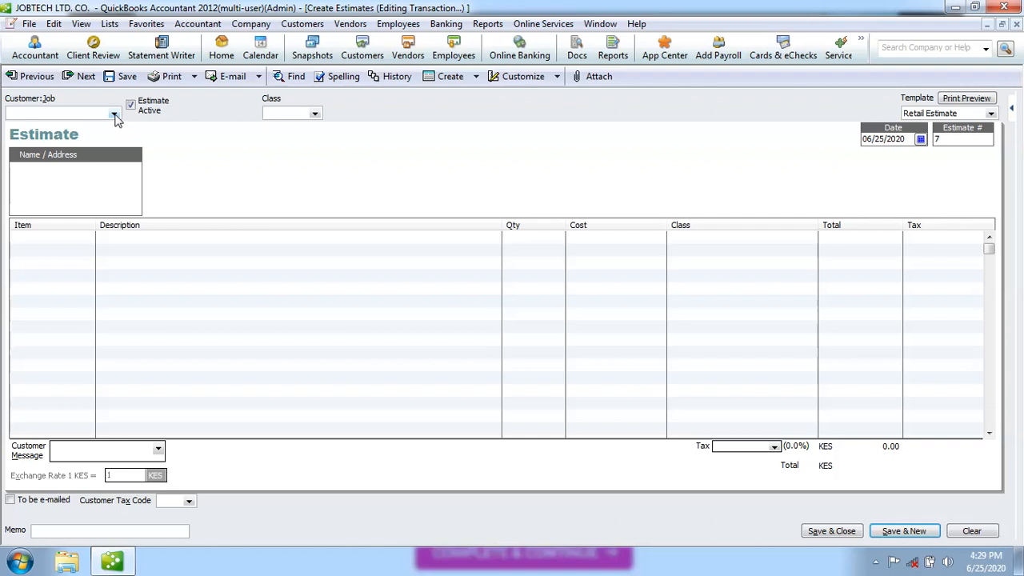
click(115, 114)
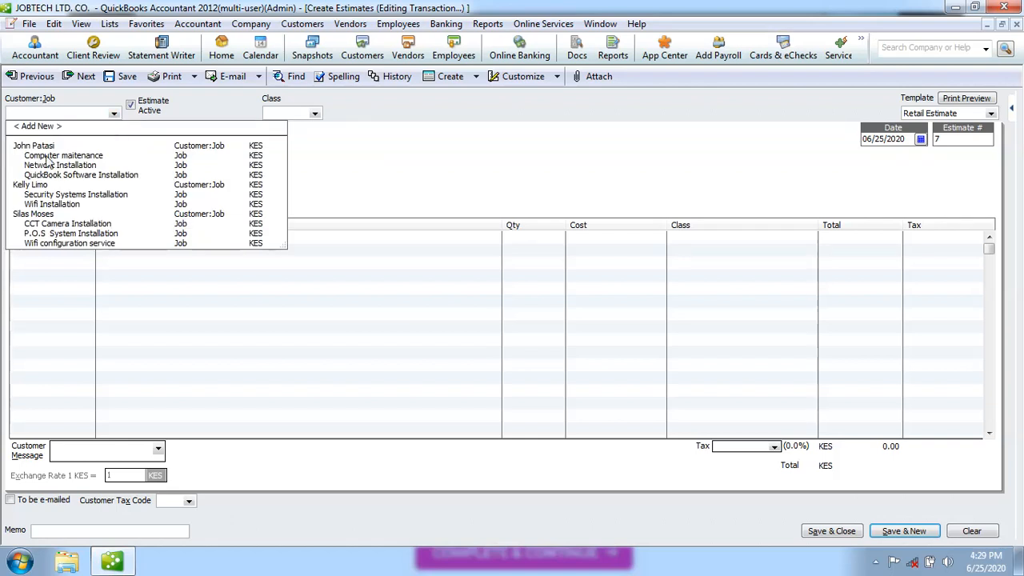
click(414, 192)
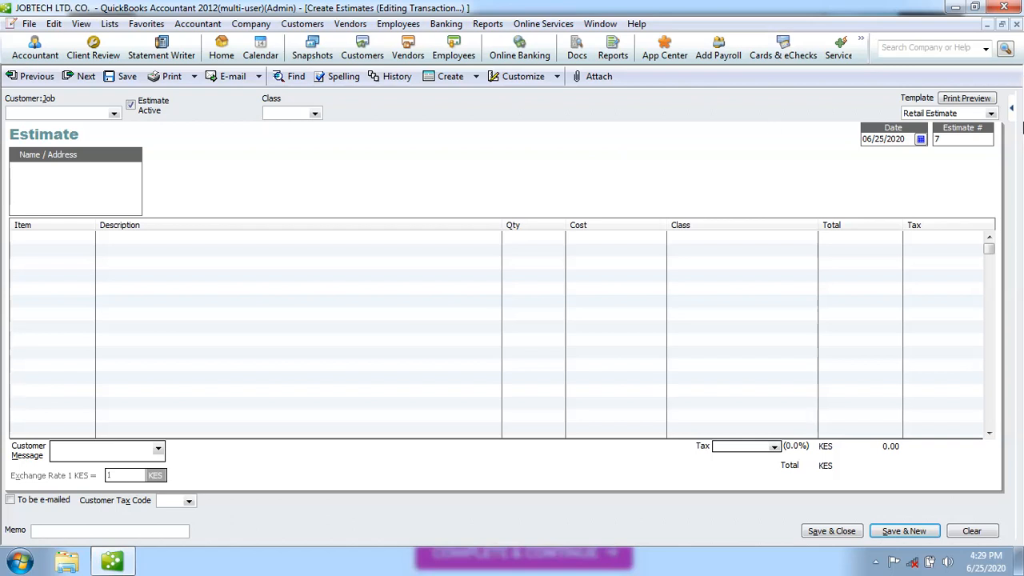
click(1016, 25)
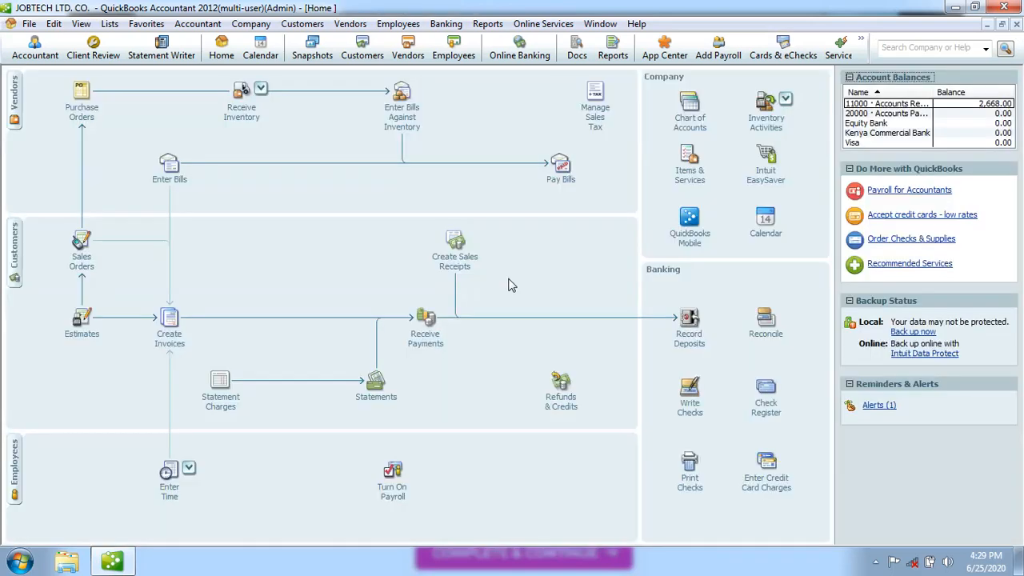
Start a new invoice and assign it to the CCT Camera Installation job.
click(171, 328)
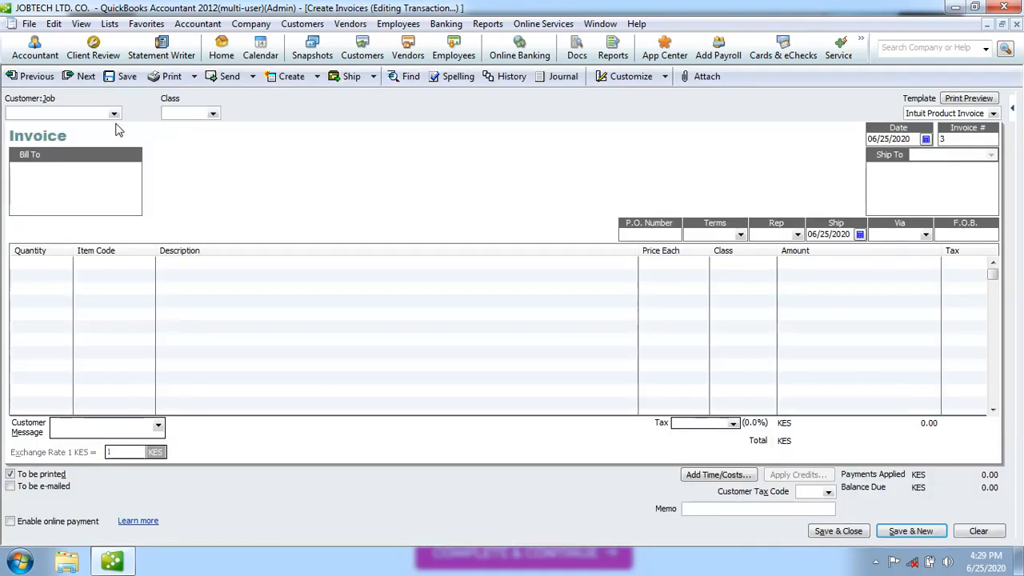
click(115, 114)
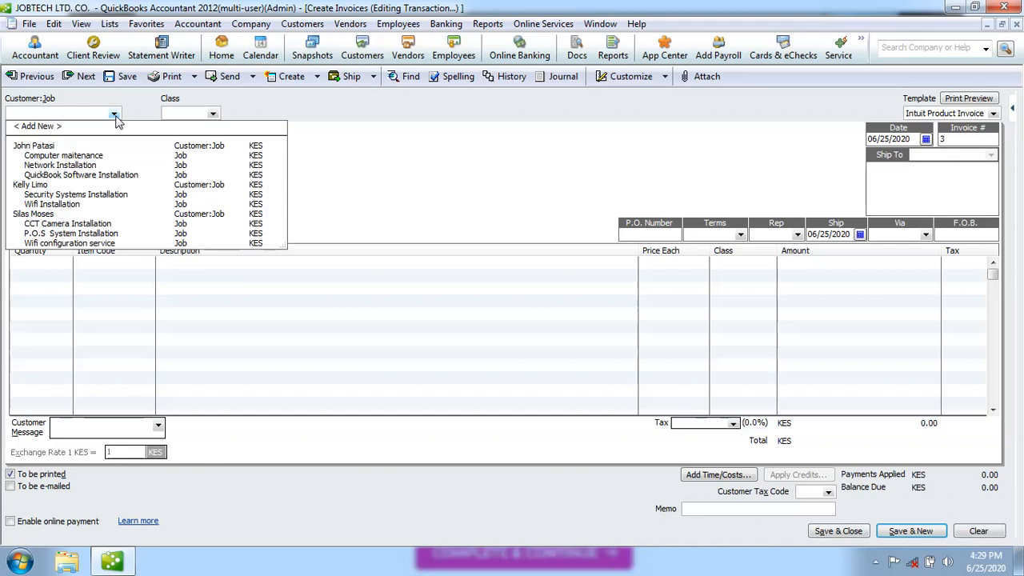
click(37, 224)
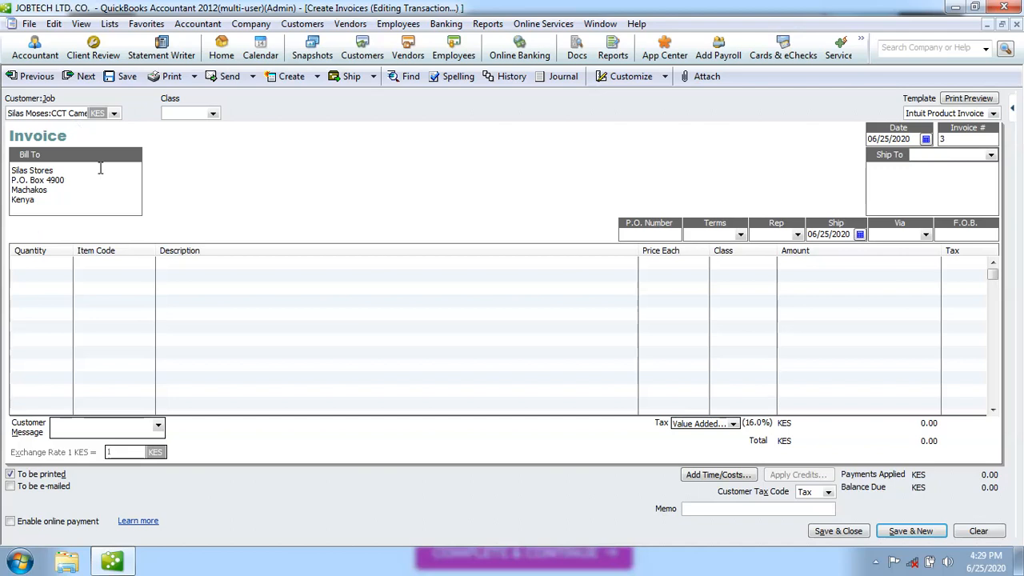
Replace the invoice's camera installation job with its parent customer, and dismiss the available estimates without choosing one.
click(115, 114)
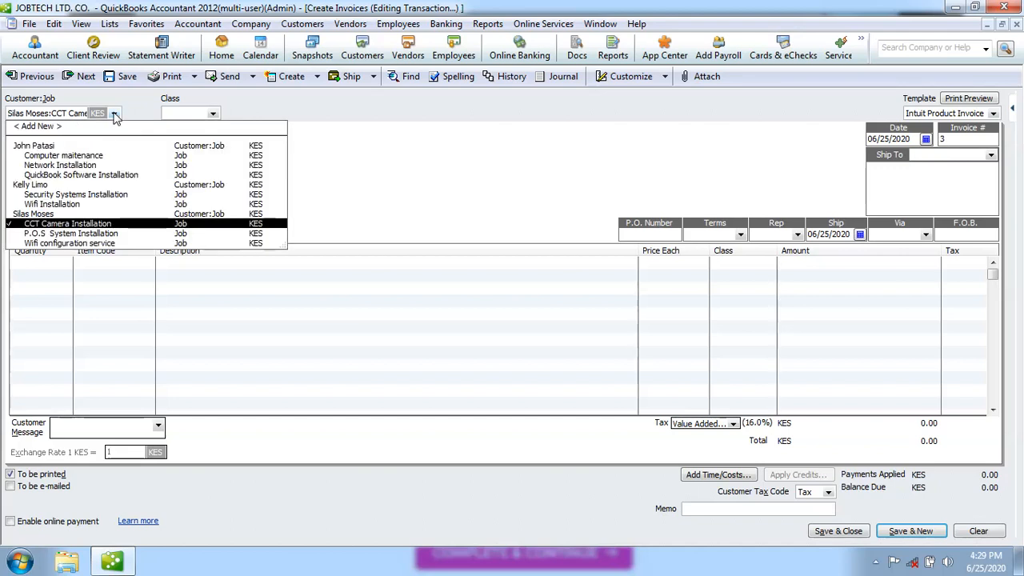
key(Delete)
key(Delete)
key(Delete)
key(Delete)
key(Delete)
key(Delete)
key(Delete)
key(Delete)
key(Delete)
key(Delete)
key(Delete)
key(Delete)
key(Delete)
key(Delete)
key(Delete)
key(Delete)
key(Delete)
key(Delete)
key(Delete)
key(Delete)
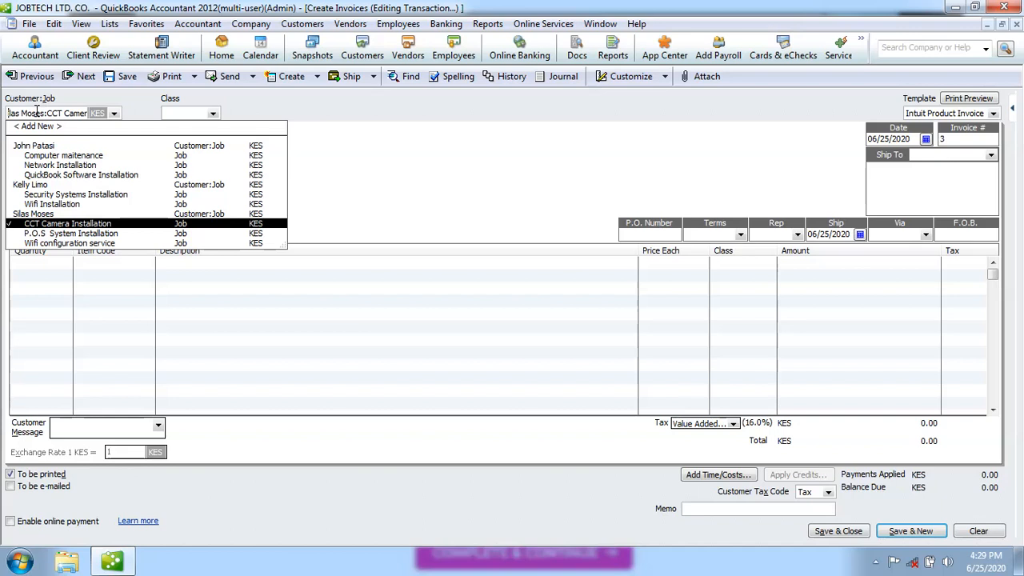
key(Delete)
key(Delete)
key(Delete)
key(Delete)
key(Delete)
key(Delete)
key(Delete)
key(Delete)
key(Delete)
key(Delete)
key(Delete)
key(Delete)
key(Delete)
key(Delete)
key(Delete)
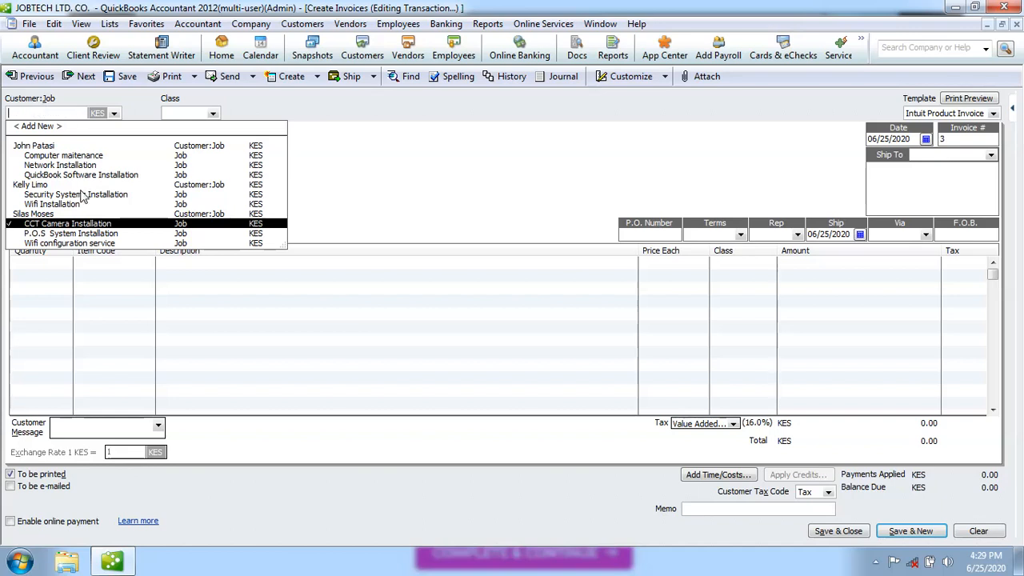
click(46, 215)
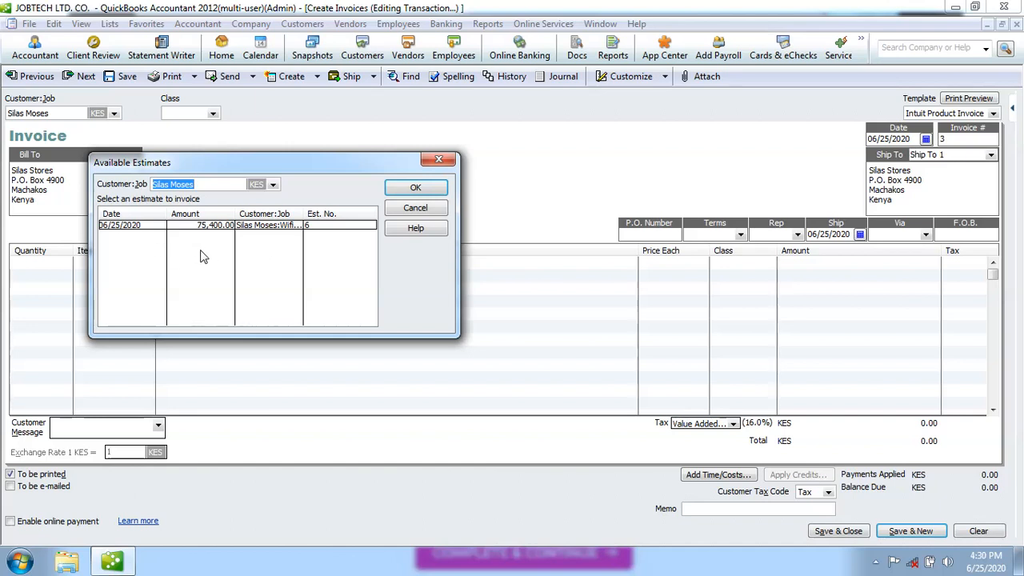
click(53, 114)
click(439, 163)
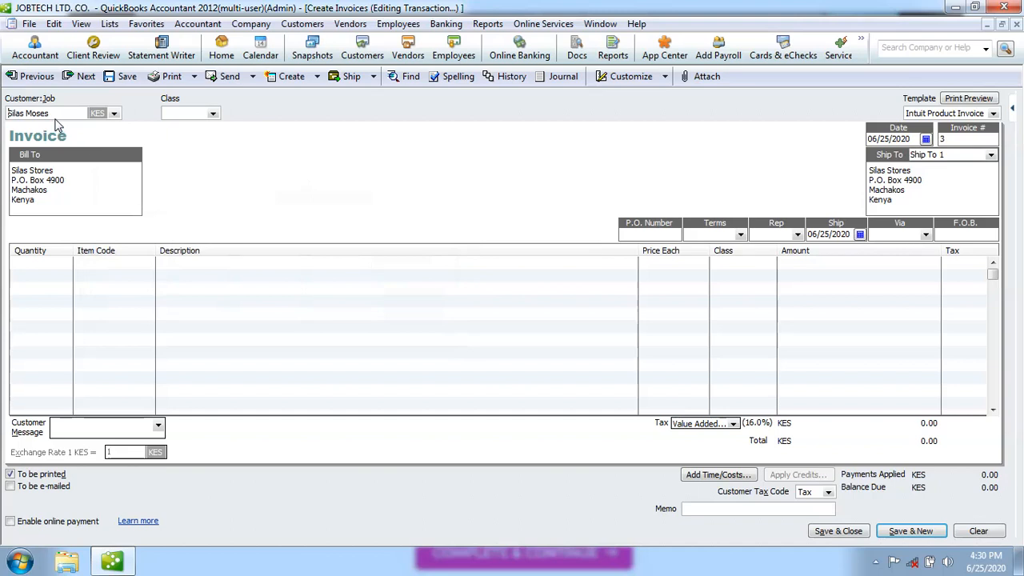
Replace the customer with its Wifi configuration service job and choose that job's available estimate for the invoice.
key(BackSpace)
key(BackSpace)
key(BackSpace)
key(BackSpace)
key(BackSpace)
key(BackSpace)
key(BackSpace)
key(BackSpace)
key(BackSpace)
key(BackSpace)
click(115, 114)
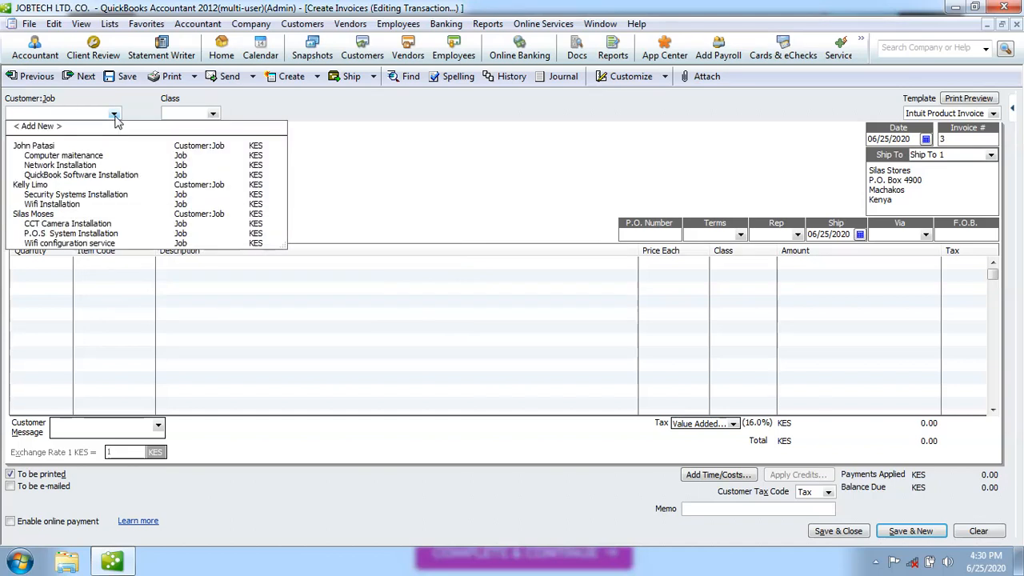
click(99, 244)
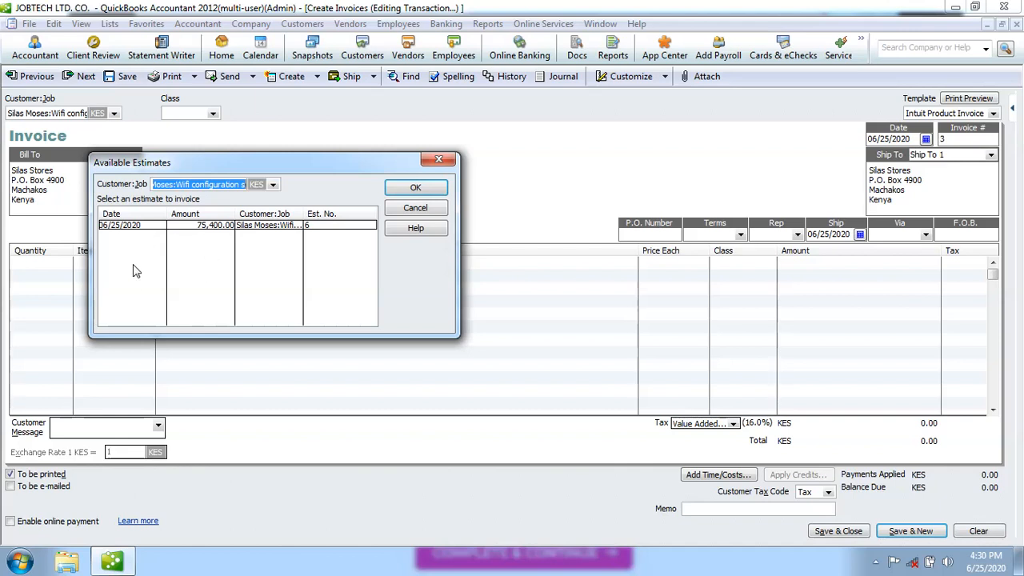
click(207, 228)
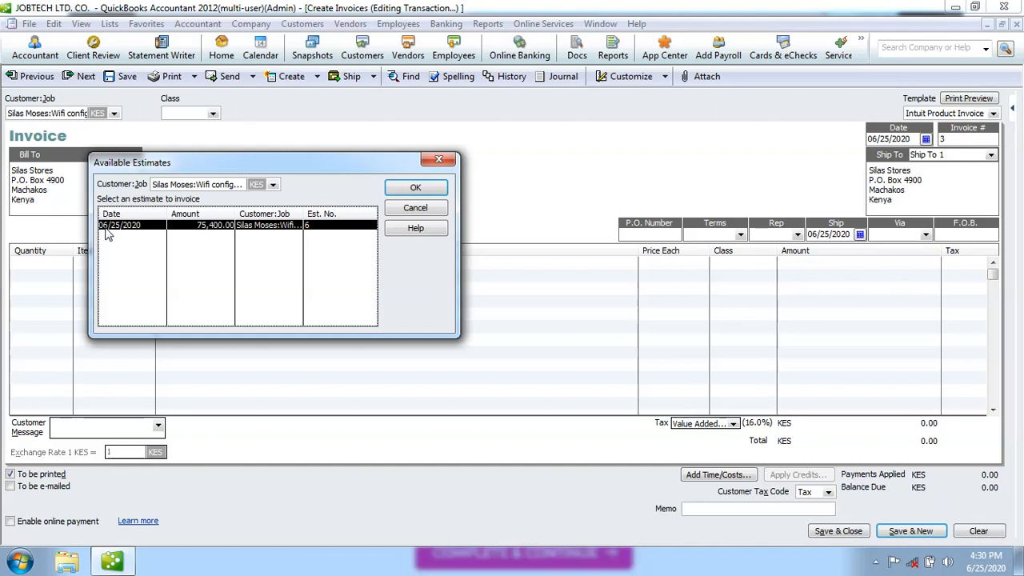
click(422, 190)
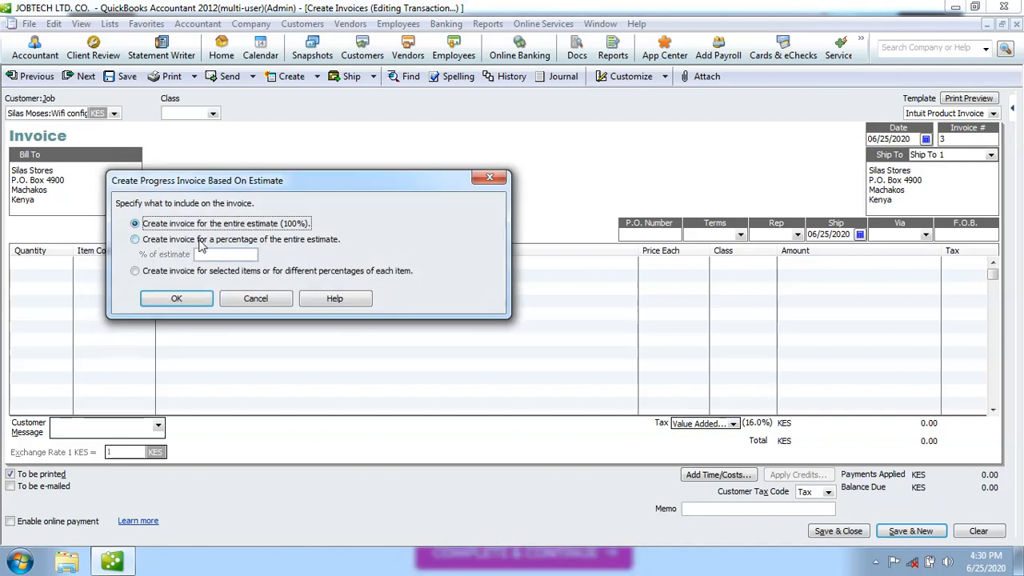
Try the percentage-of-estimate option, switch back to the entire estimate (100%), and create the progress invoice.
click(136, 240)
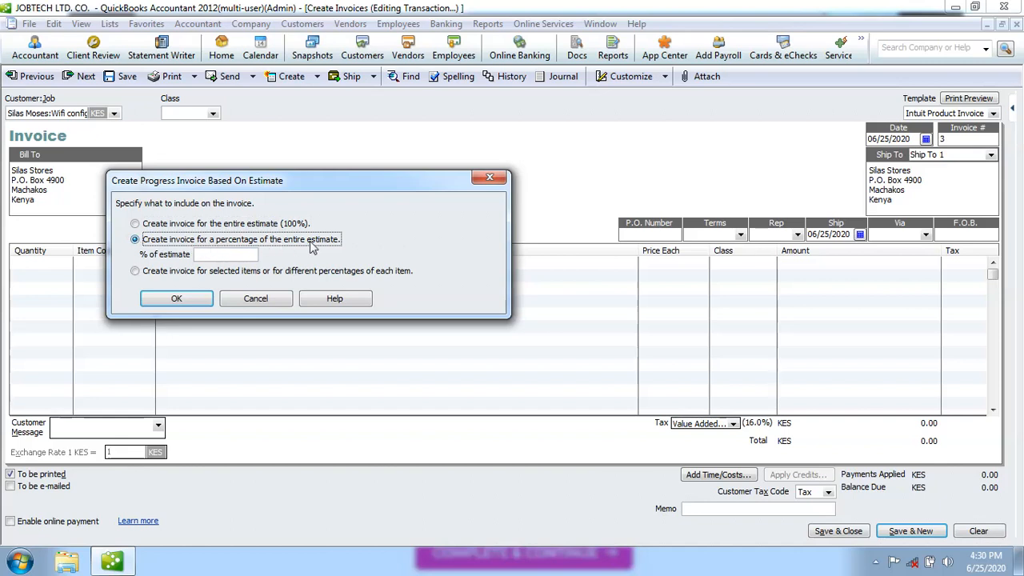
click(220, 253)
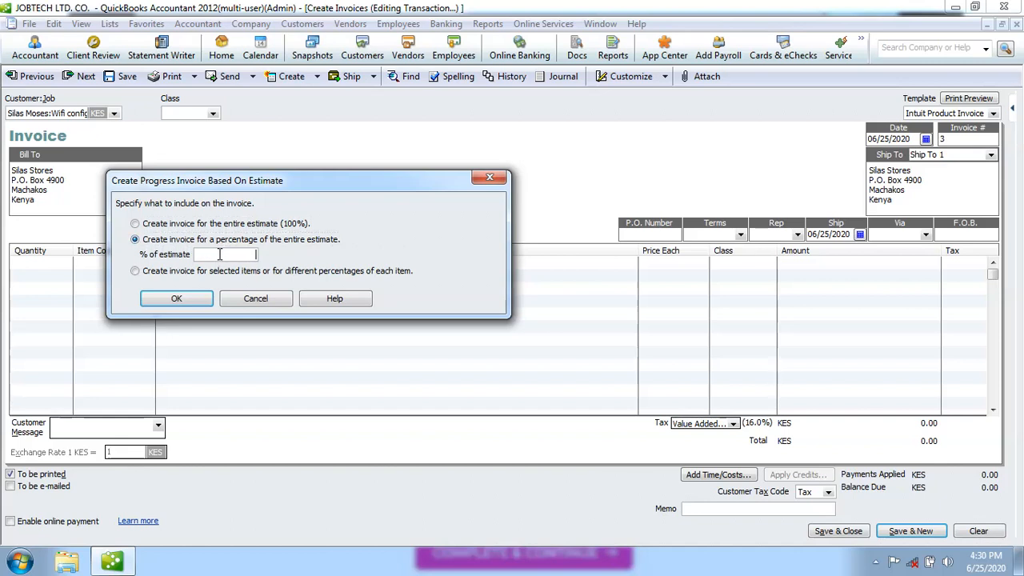
click(136, 224)
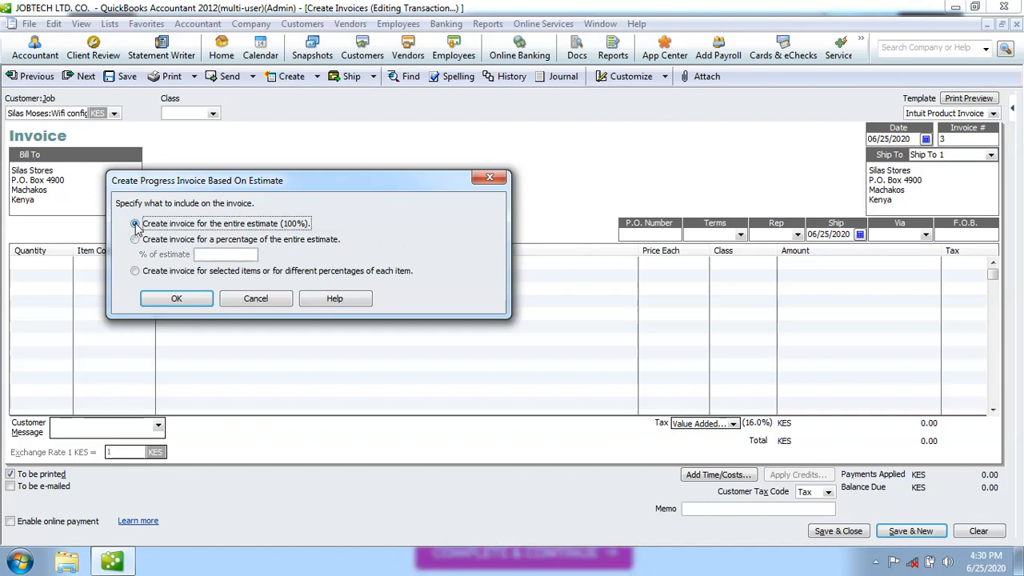
click(206, 303)
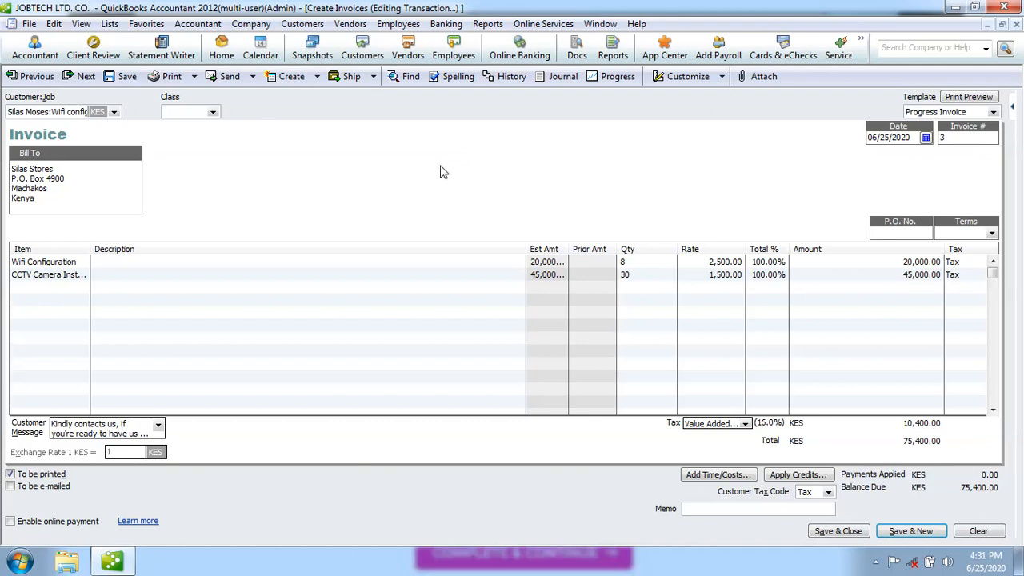
Clear the invoice, select the same parent customer, and choose the wifi configuration estimate to invoice.
click(979, 532)
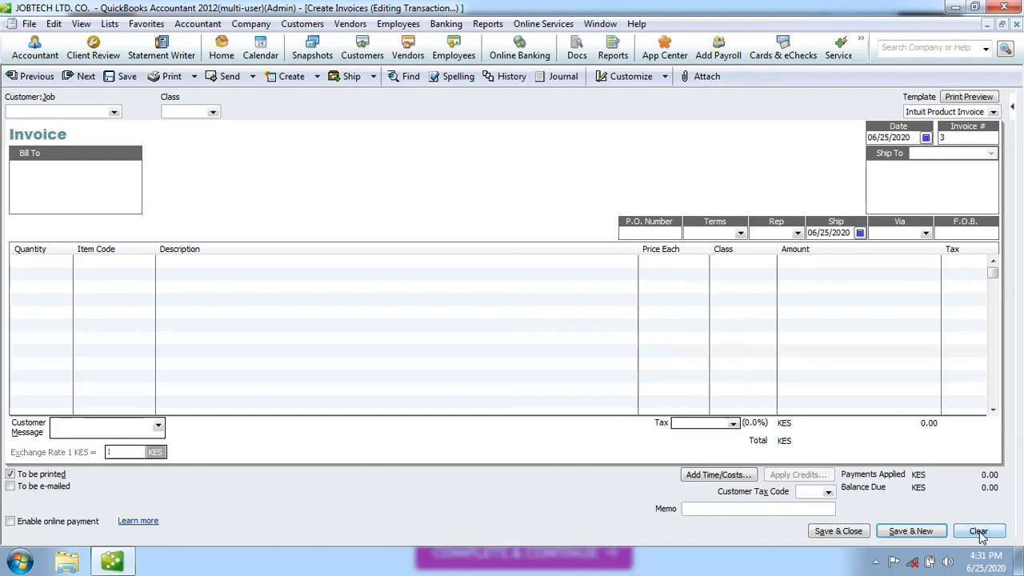
click(980, 534)
click(114, 112)
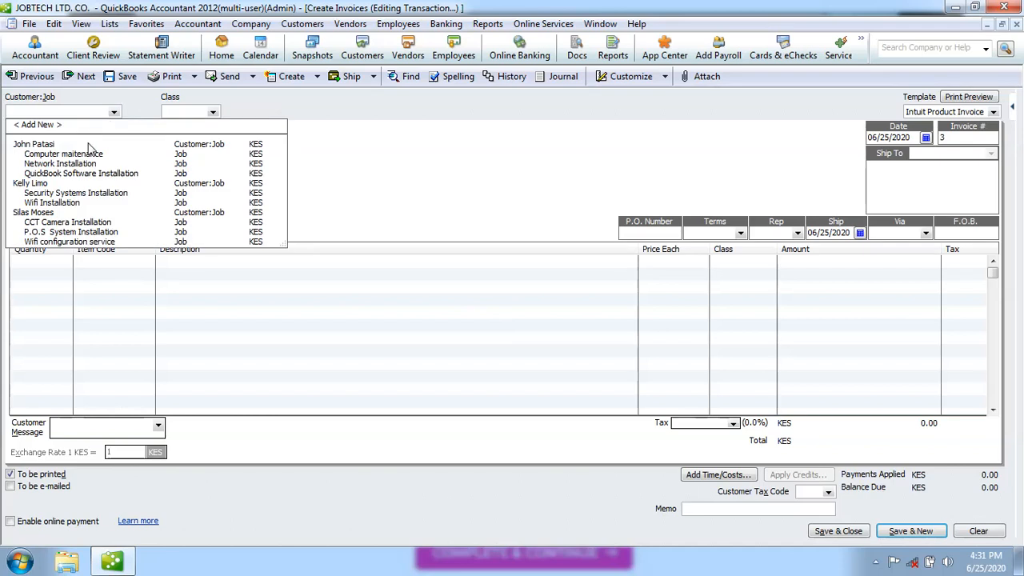
click(48, 213)
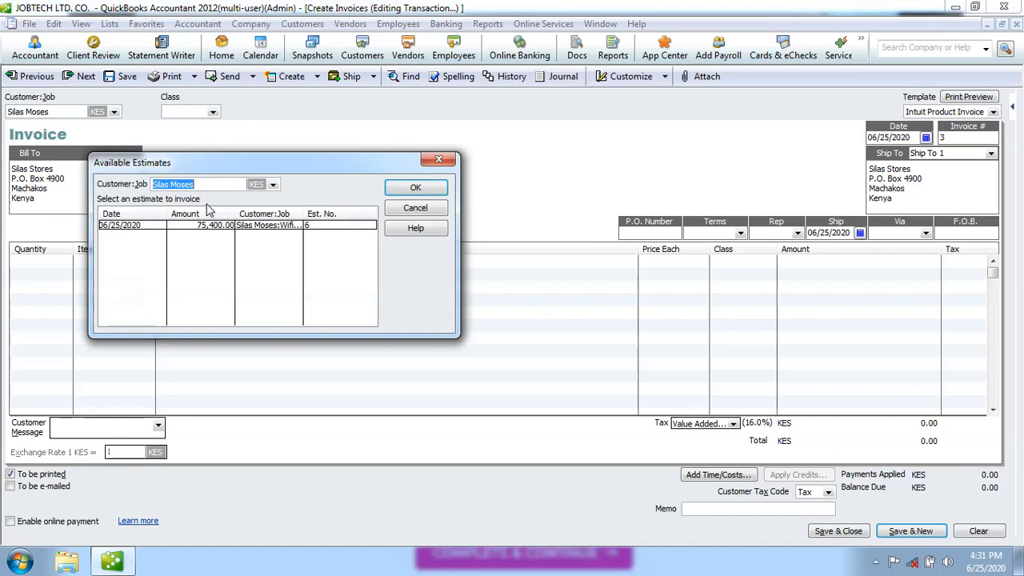
click(213, 228)
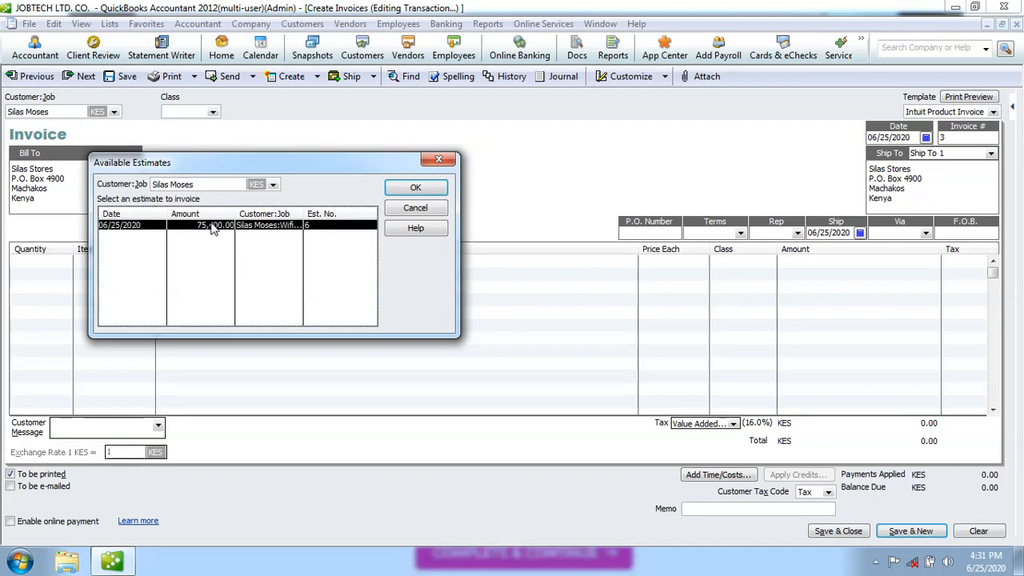
click(417, 188)
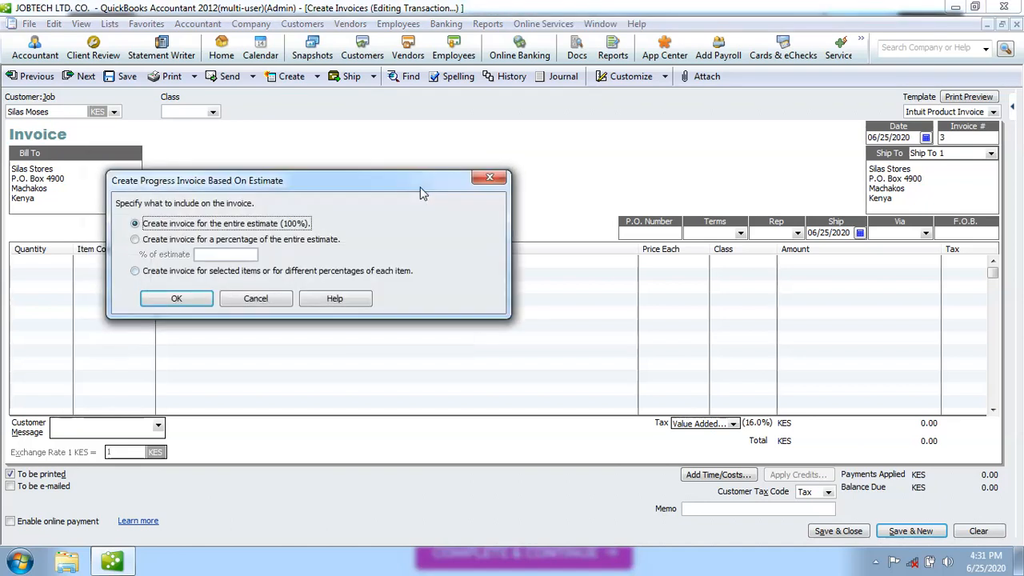
Choose to invoice selected items or different percentages, examine the item amounts dialog, cancel it, and clear the invoice.
click(134, 272)
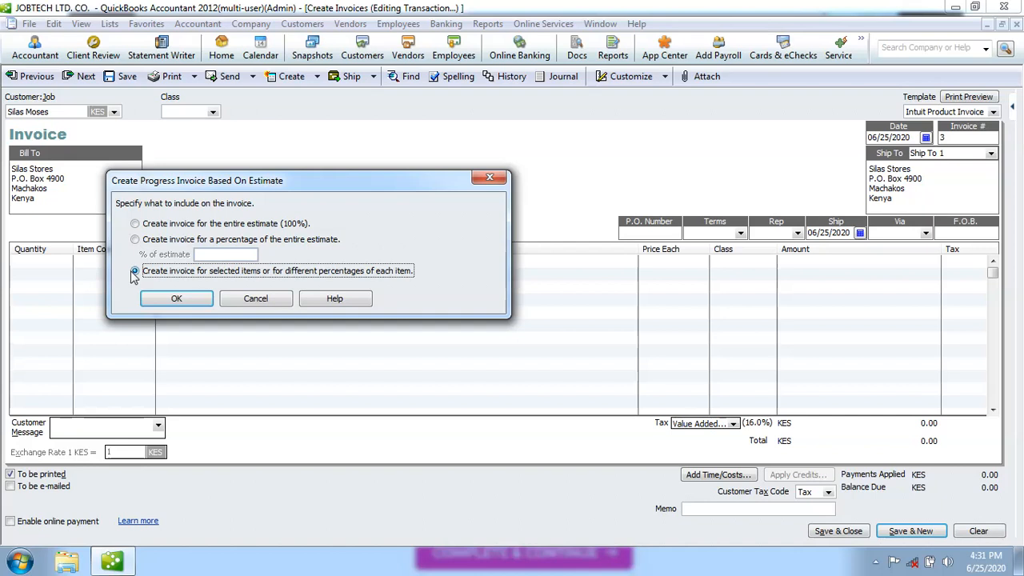
click(174, 297)
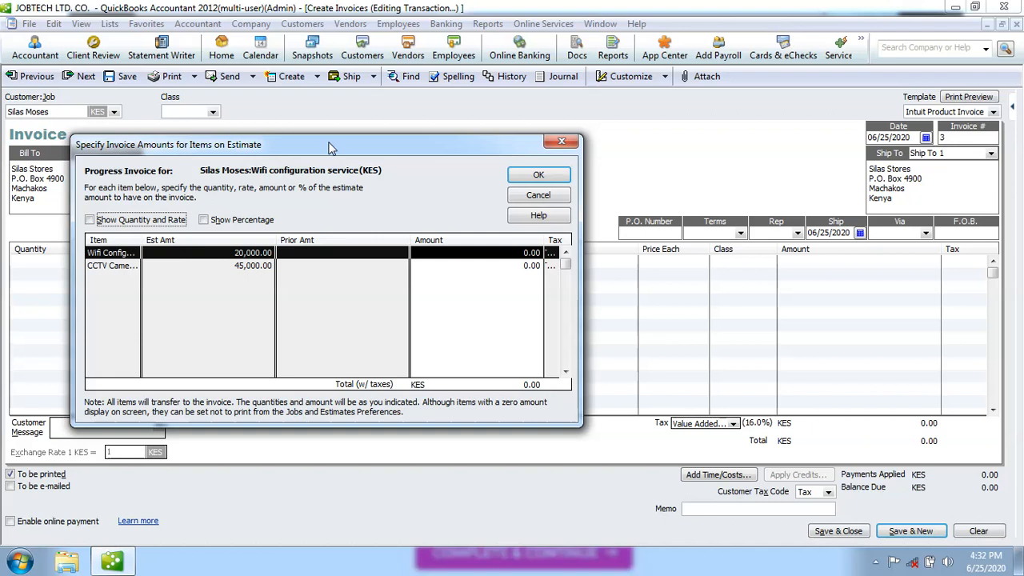
drag(331, 147, 441, 320)
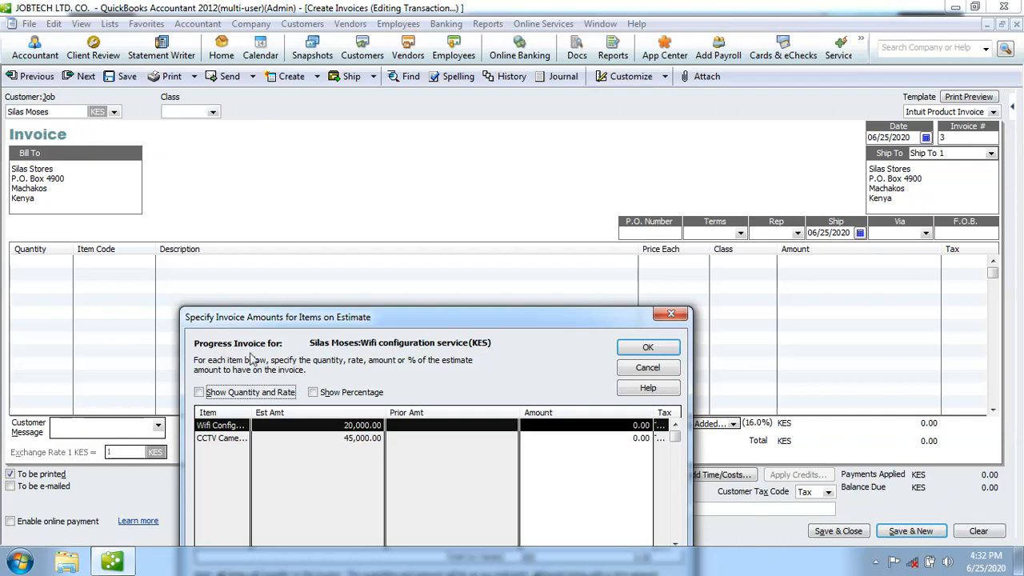
drag(296, 319, 283, 120)
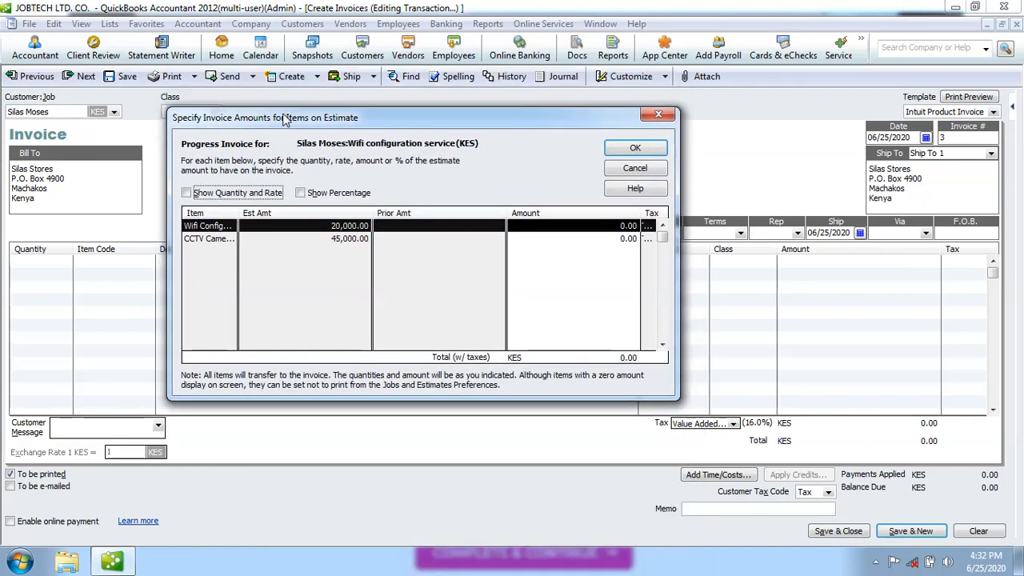
click(659, 115)
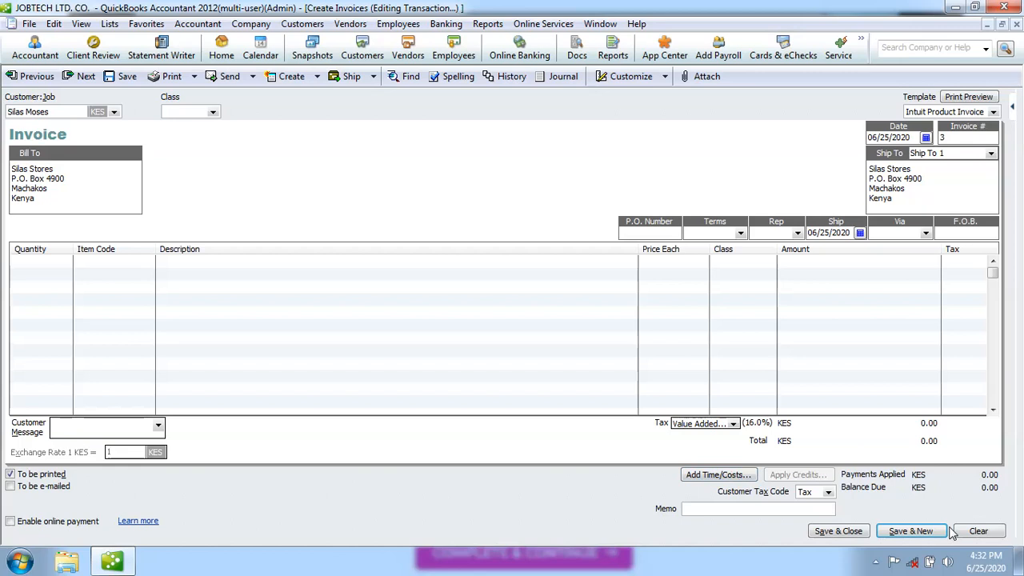
click(978, 532)
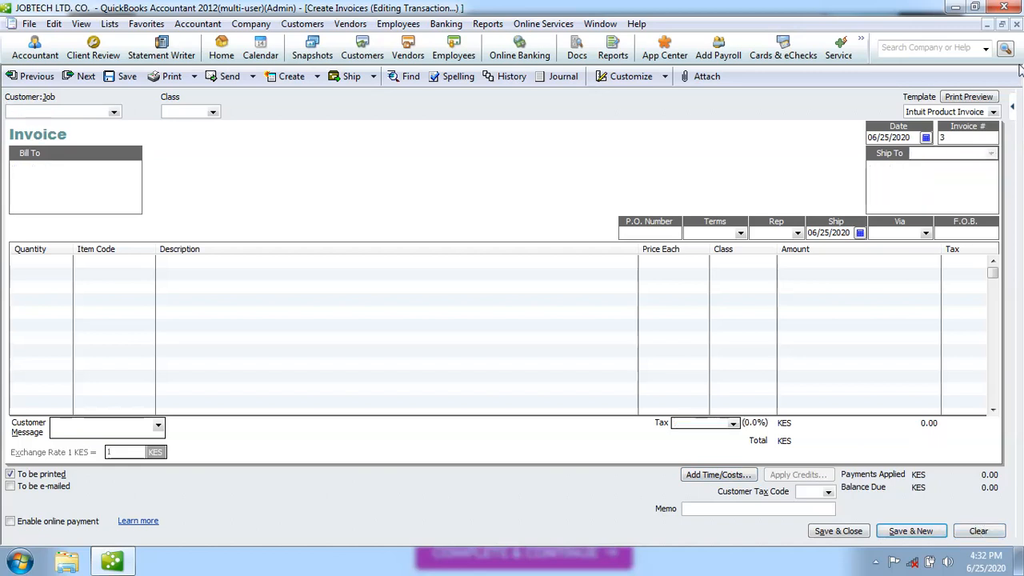
click(1016, 24)
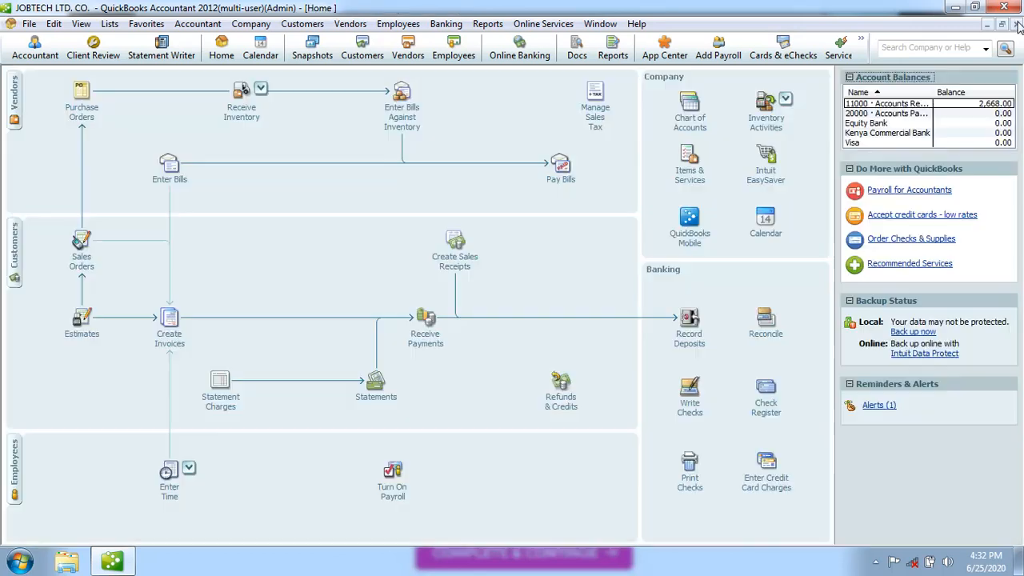
click(172, 343)
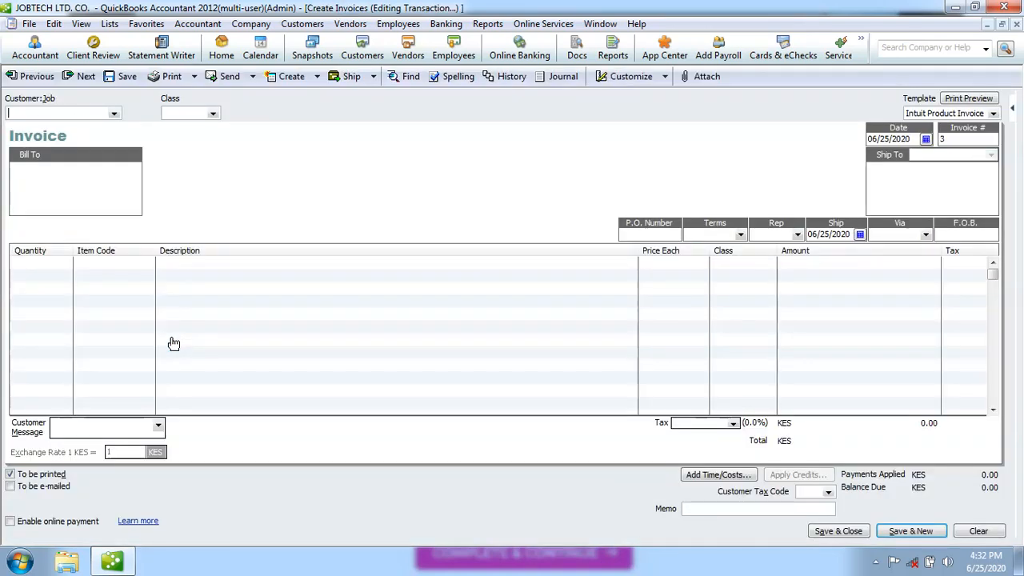
click(114, 114)
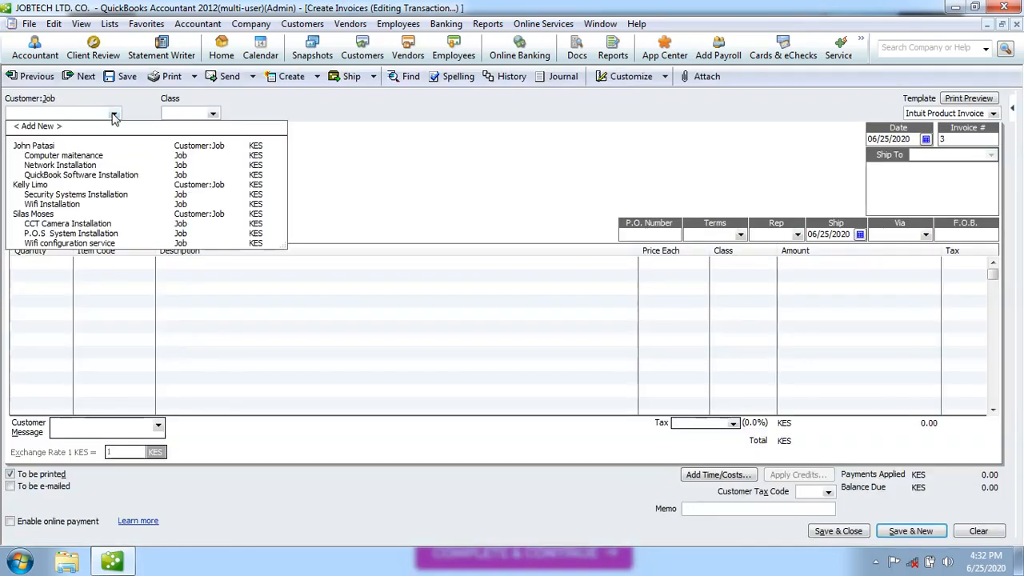
click(48, 214)
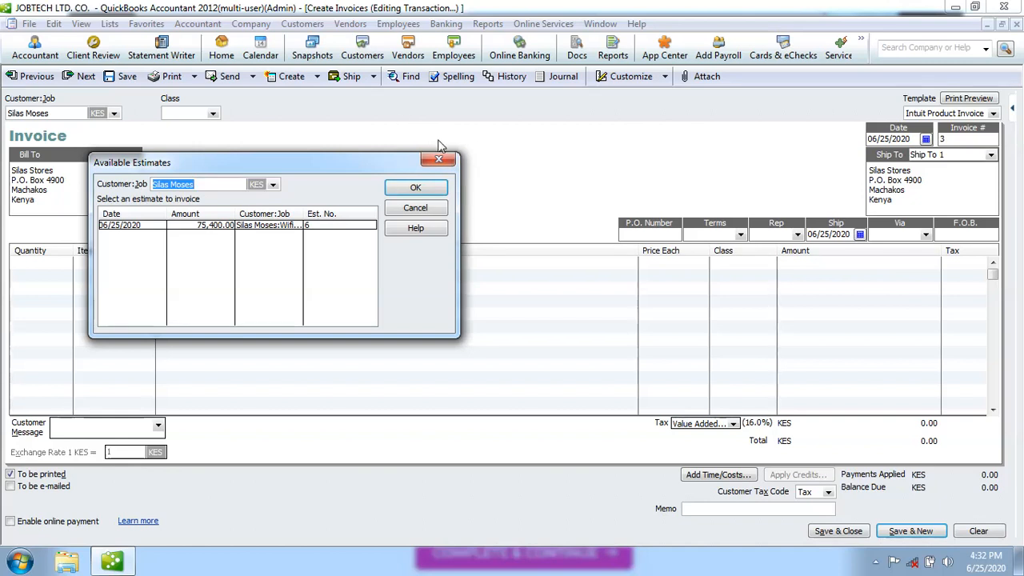
click(439, 160)
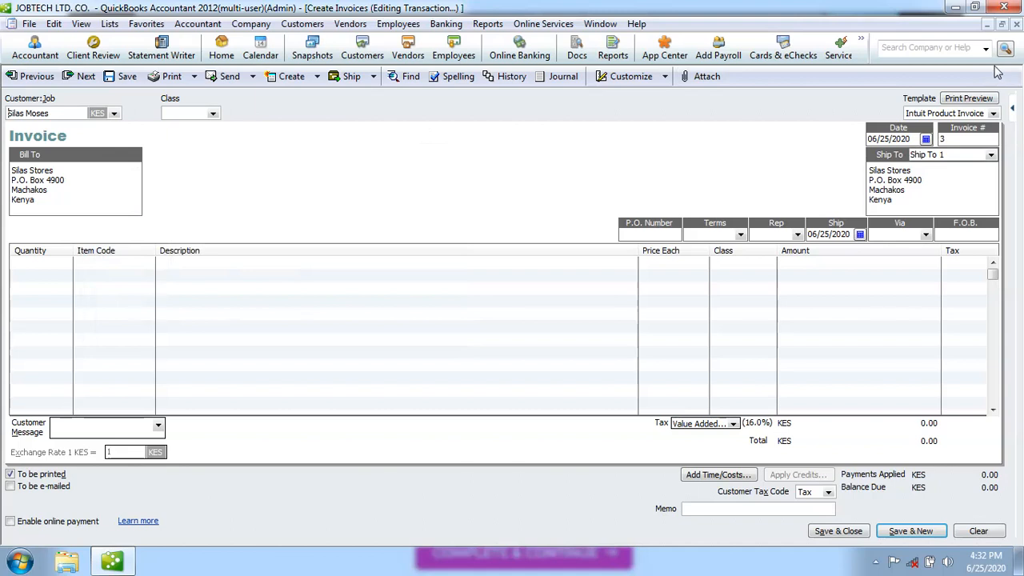
click(989, 533)
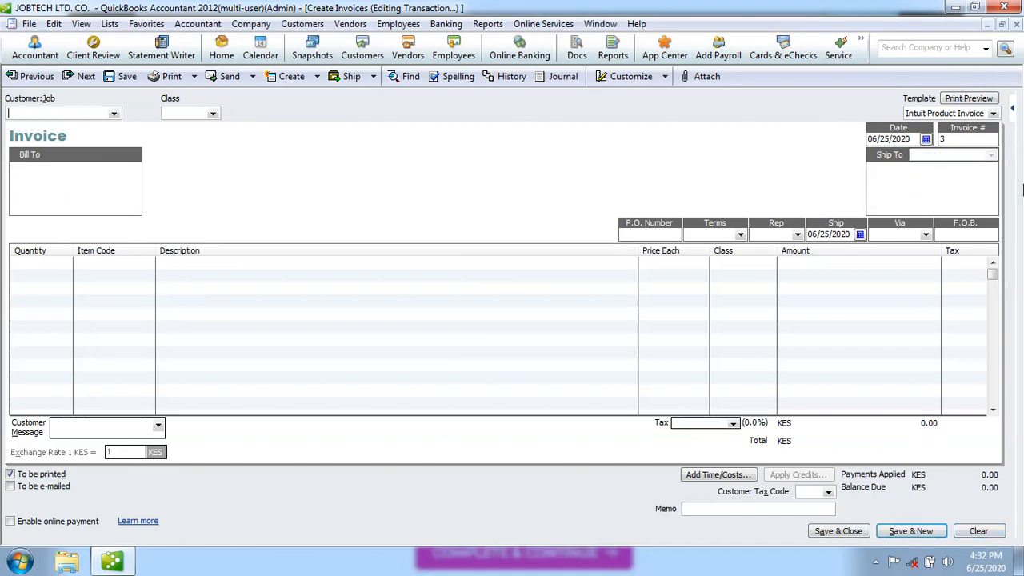
click(1017, 24)
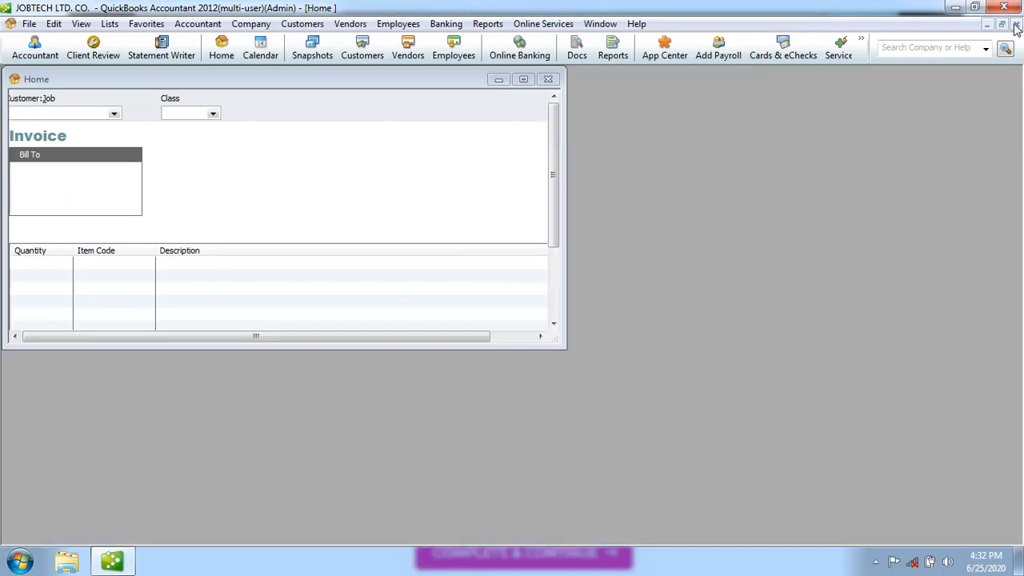
Open the most recently saved estimate, review its Wifi Configuration and CCTV Camera Installation items, and close it.
click(81, 318)
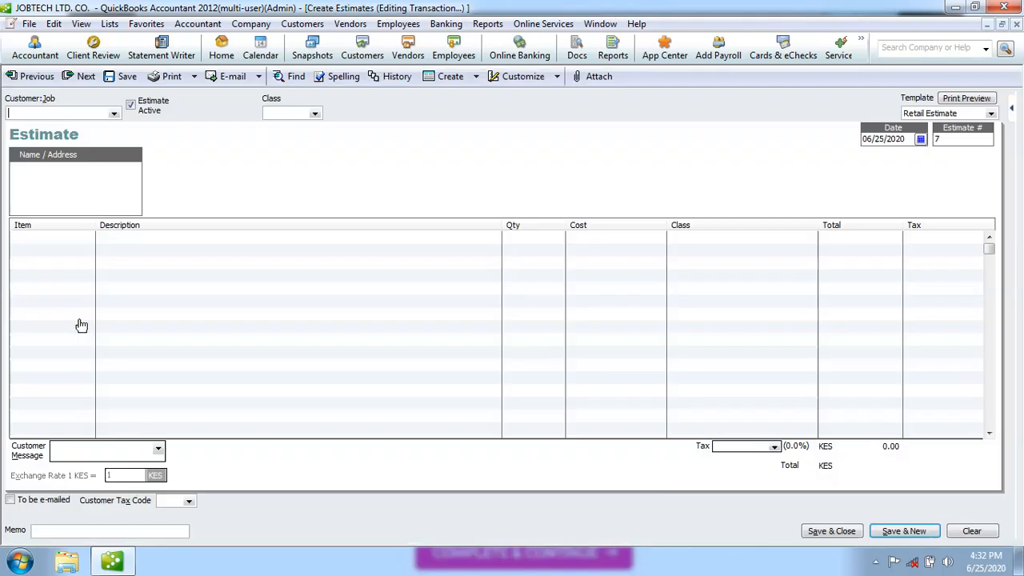
click(113, 113)
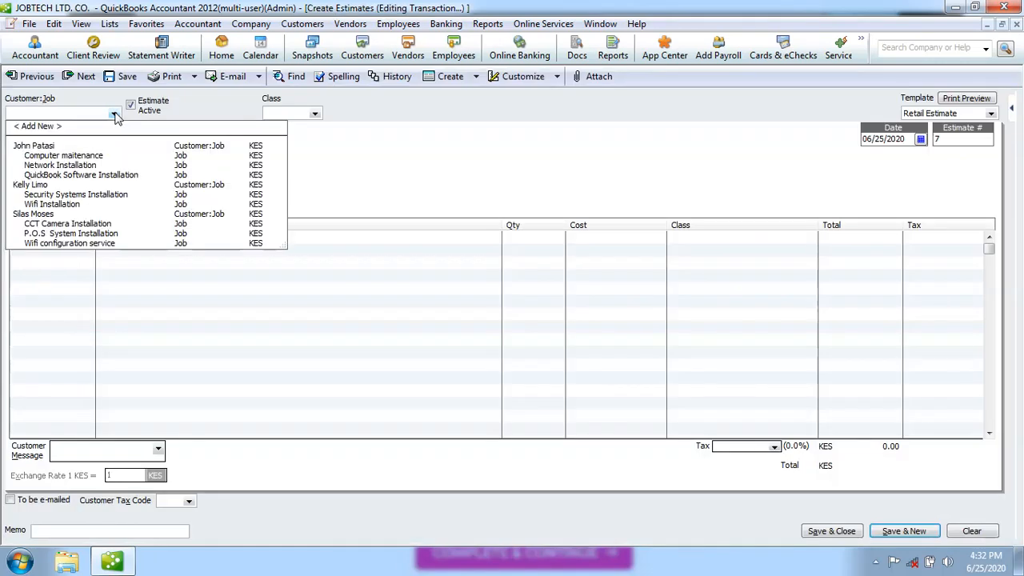
click(35, 77)
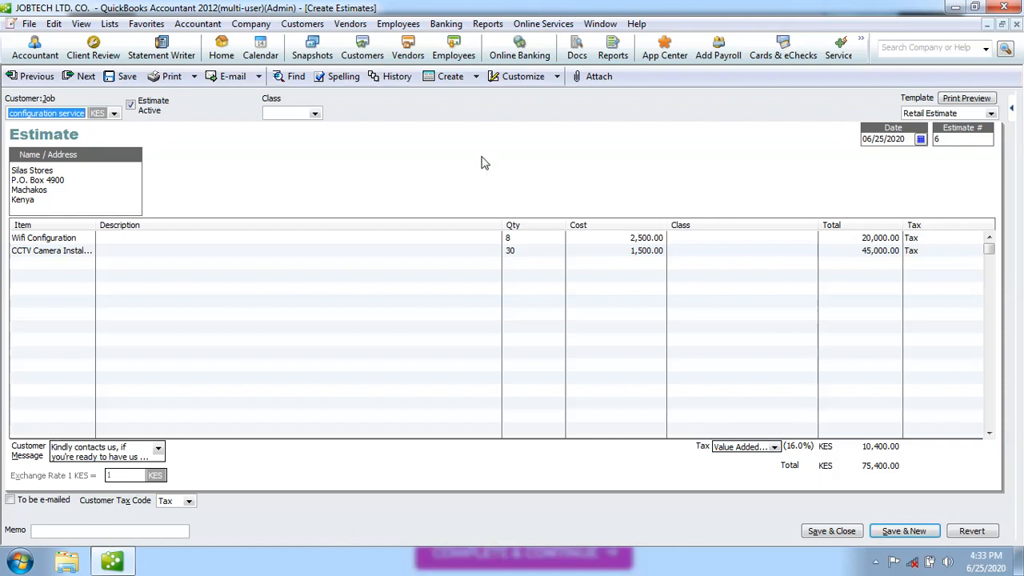
click(1017, 24)
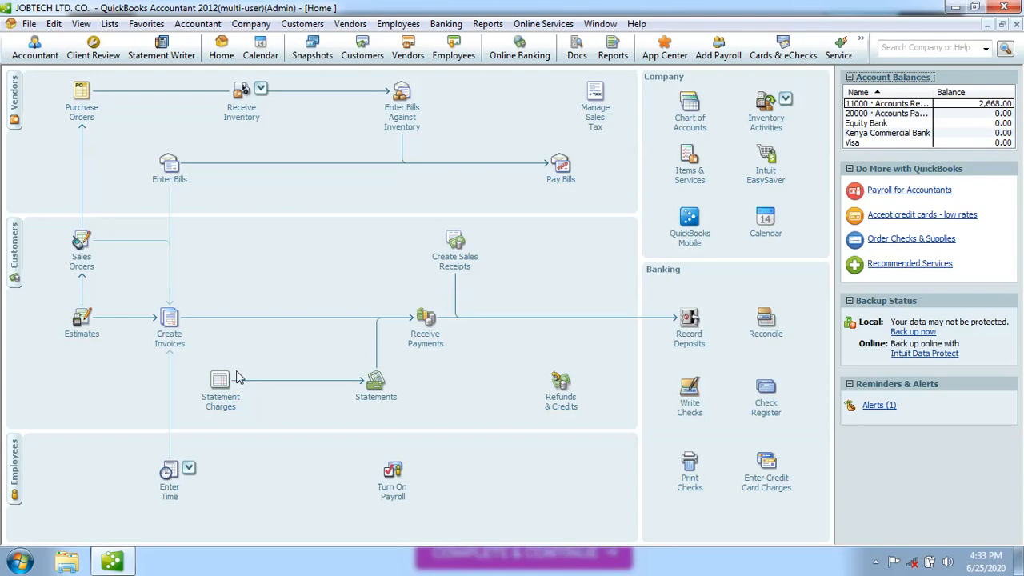
Create a progress invoice for the entire Wifi configuration service estimate (100%), selecting it through the parent customer, and clear the invoice.
click(179, 344)
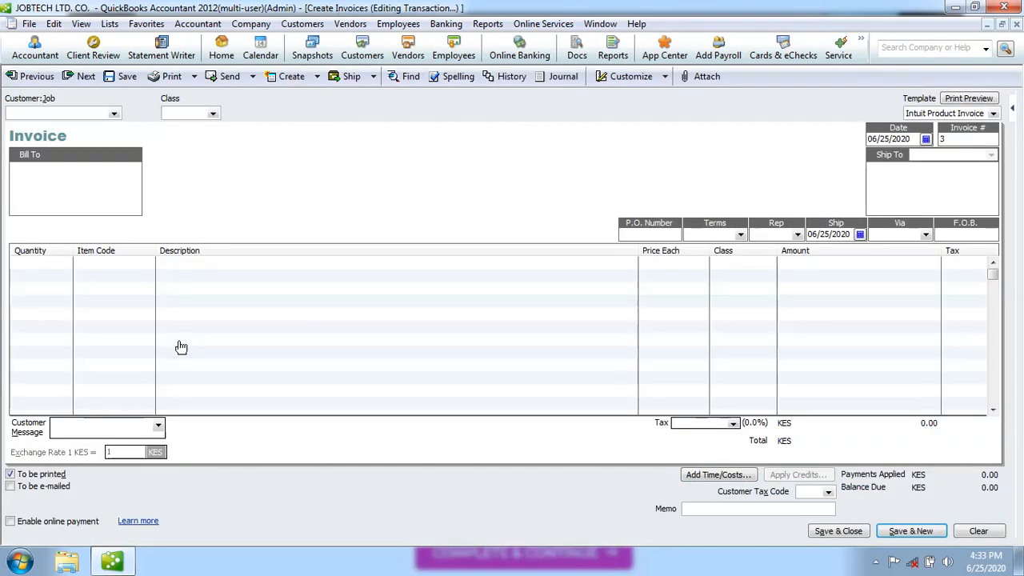
click(114, 114)
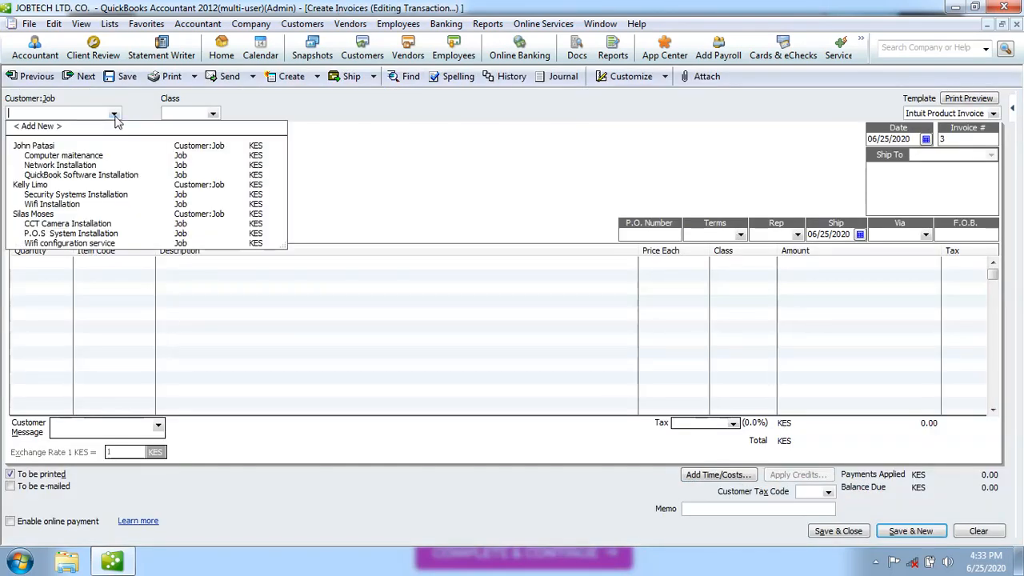
click(46, 215)
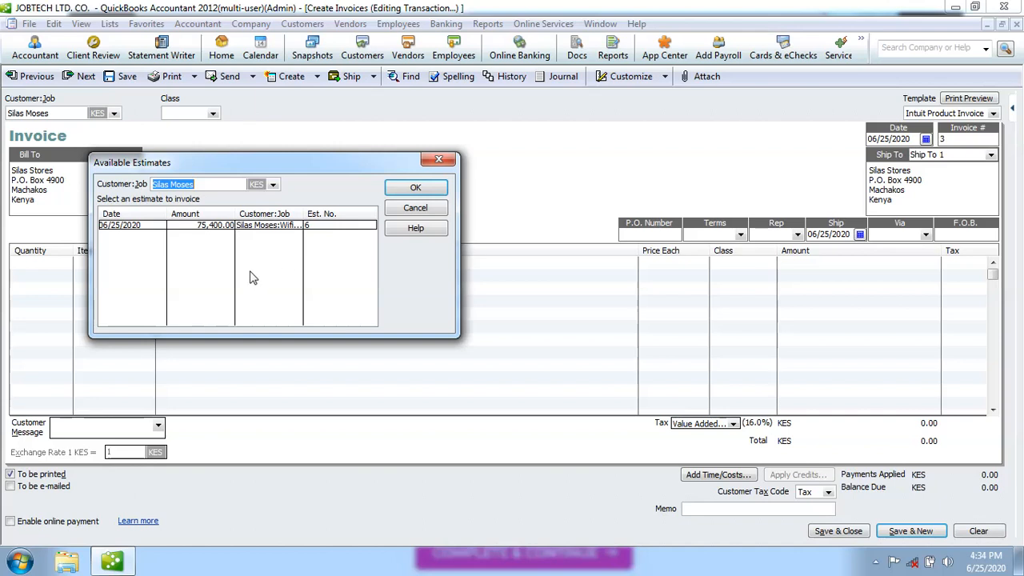
click(211, 230)
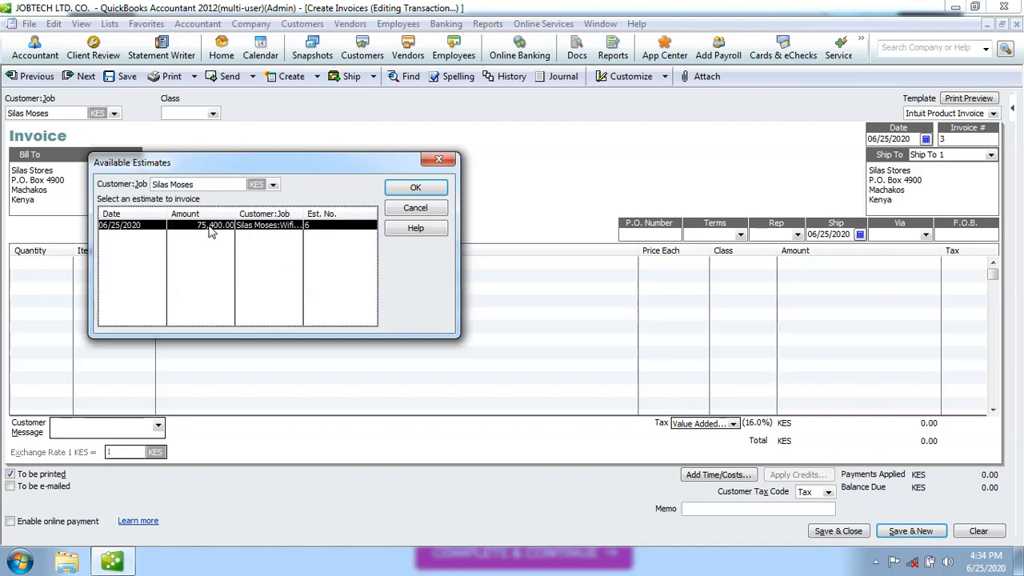
click(410, 192)
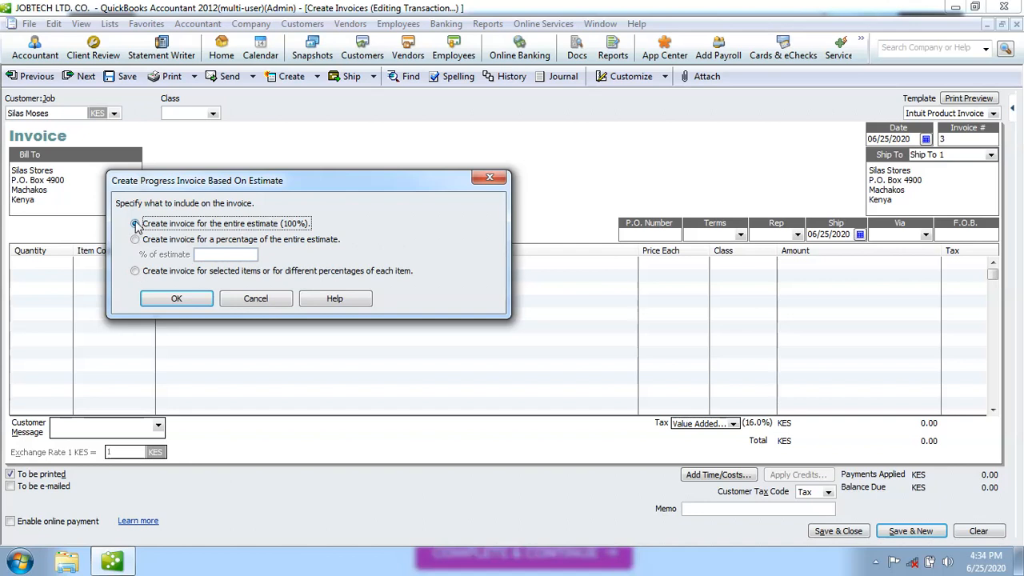
click(179, 301)
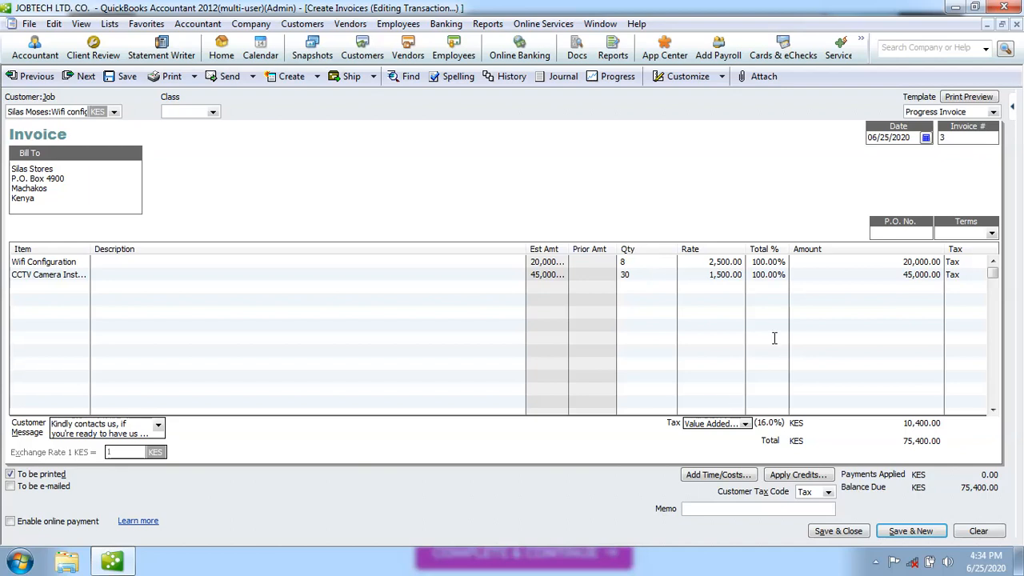
click(989, 536)
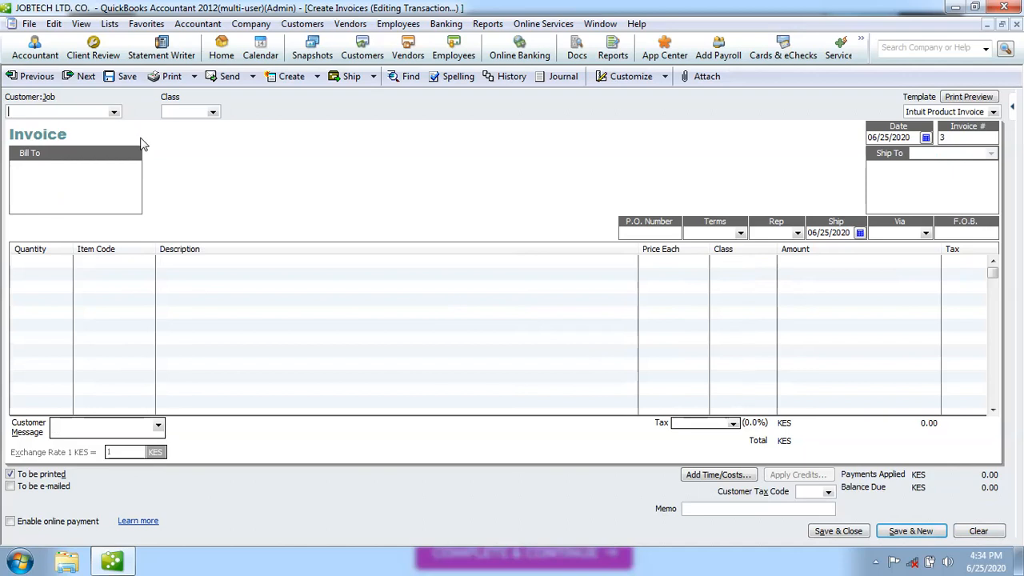
Select the same parent customer and its available estimate, and choose to invoice selected items or different percentages of each item.
click(115, 113)
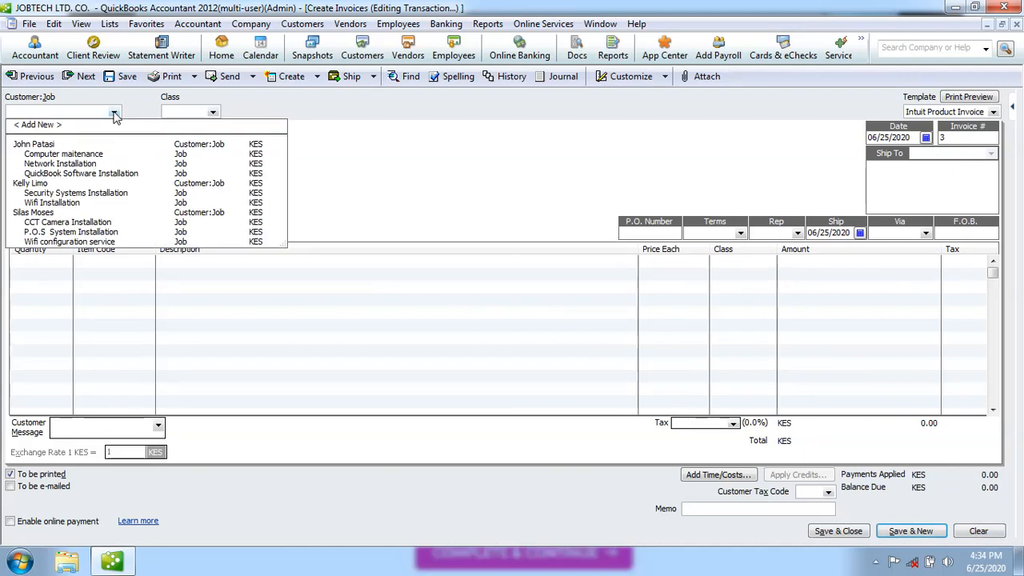
click(49, 213)
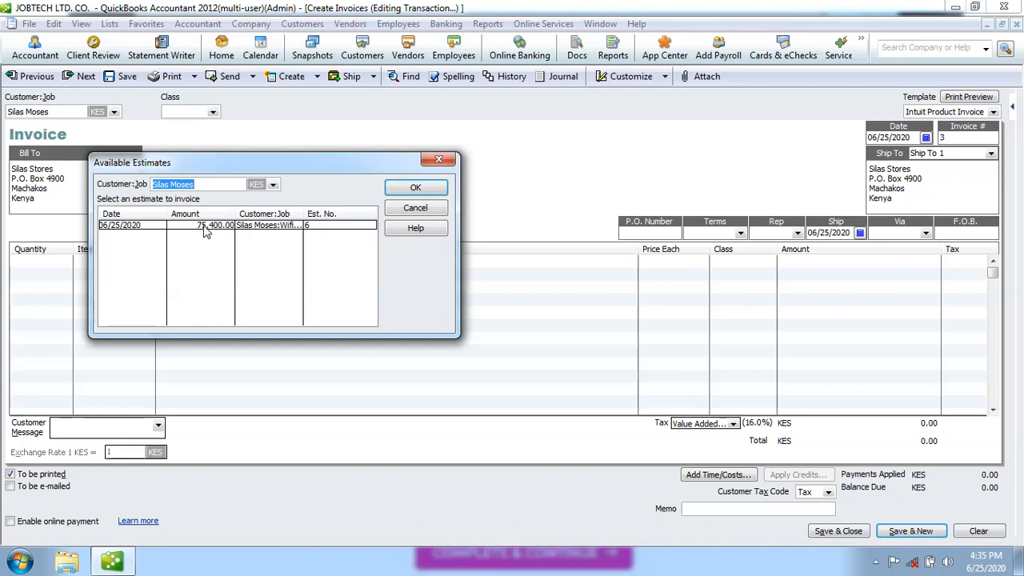
click(205, 229)
click(415, 191)
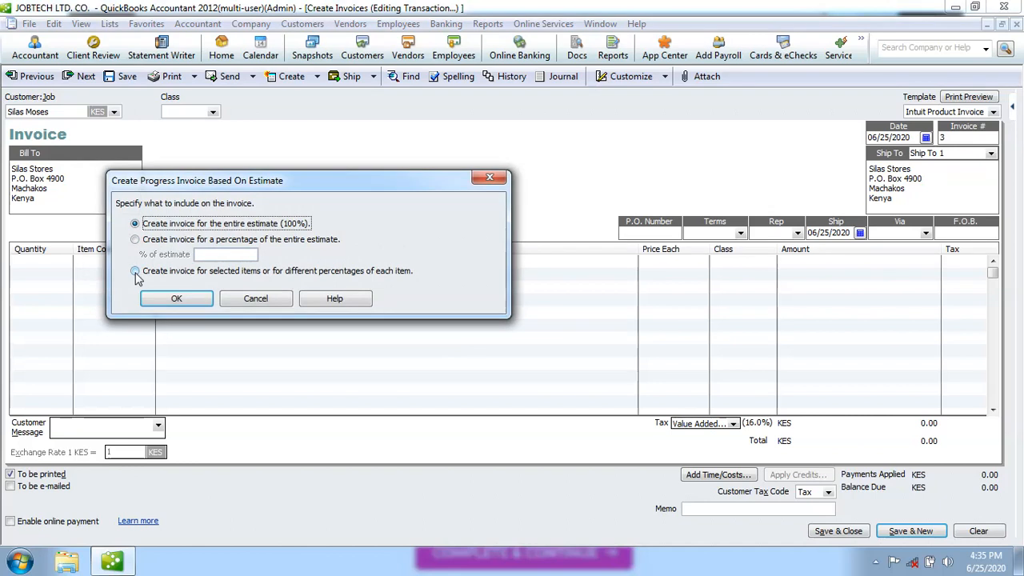
click(135, 272)
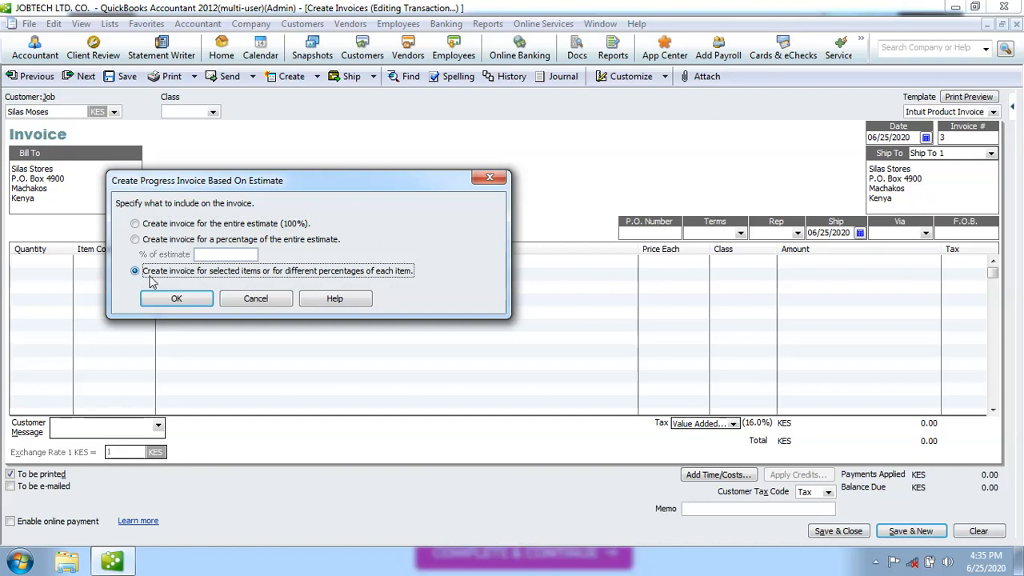
click(175, 300)
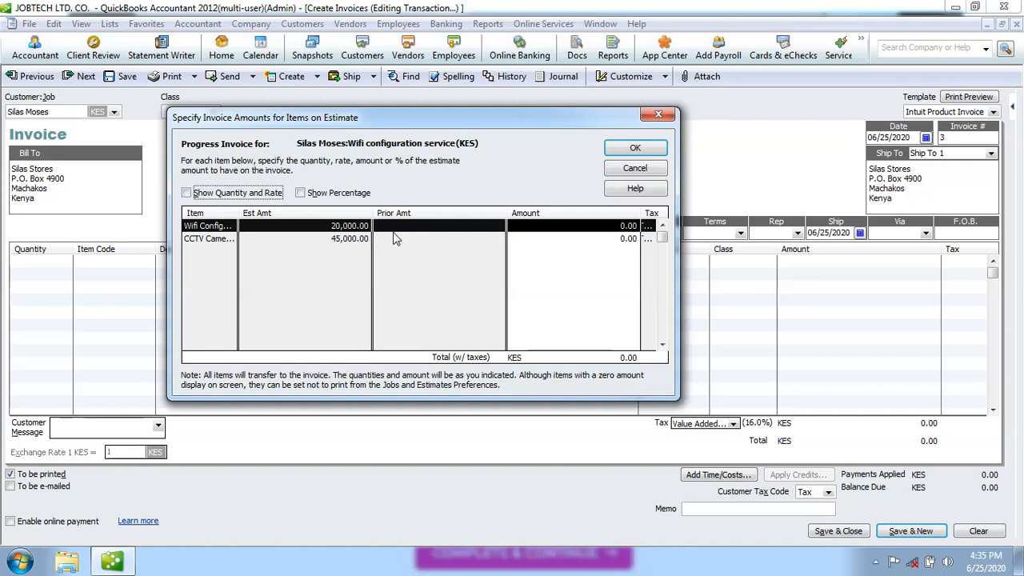
Examine the estimate items' invoice amounts with the quantity and rate and the percentage columns shown and hidden.
click(360, 242)
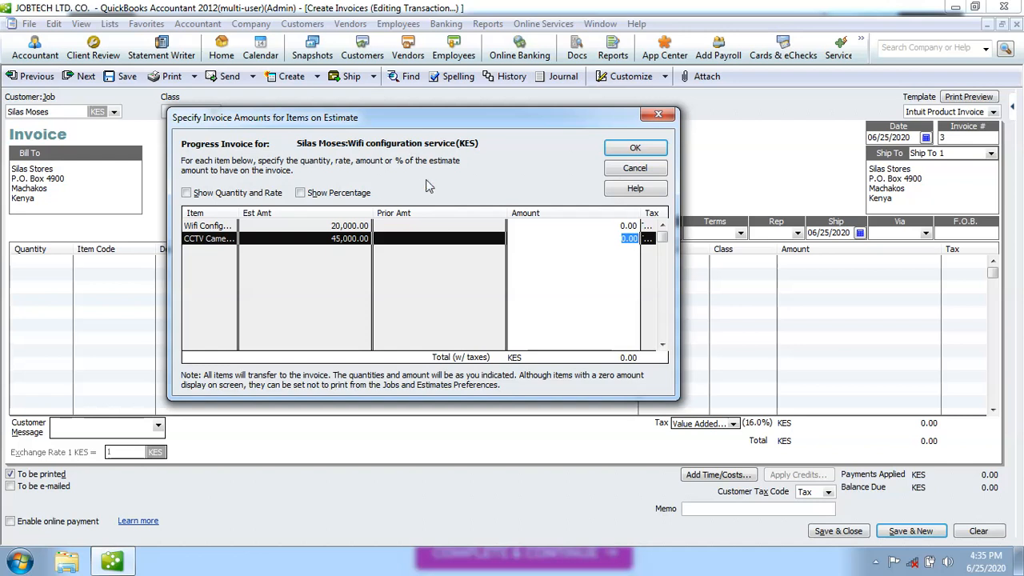
click(364, 227)
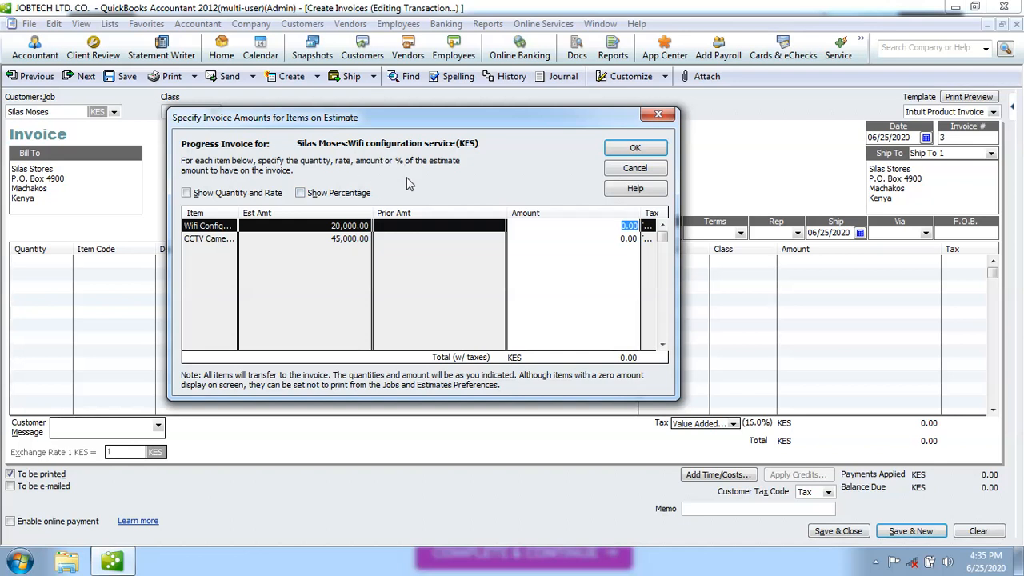
click(406, 242)
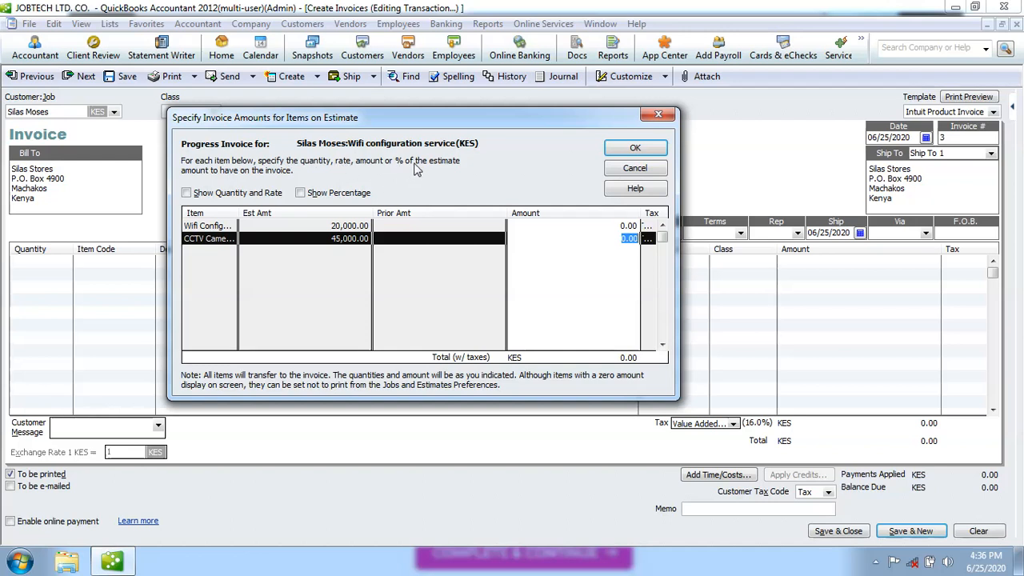
click(187, 194)
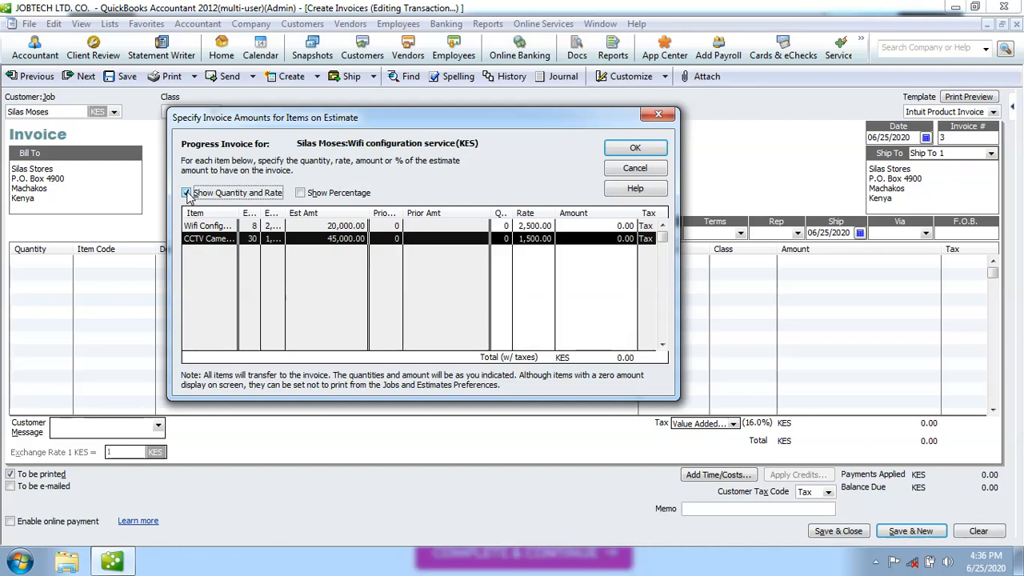
click(505, 227)
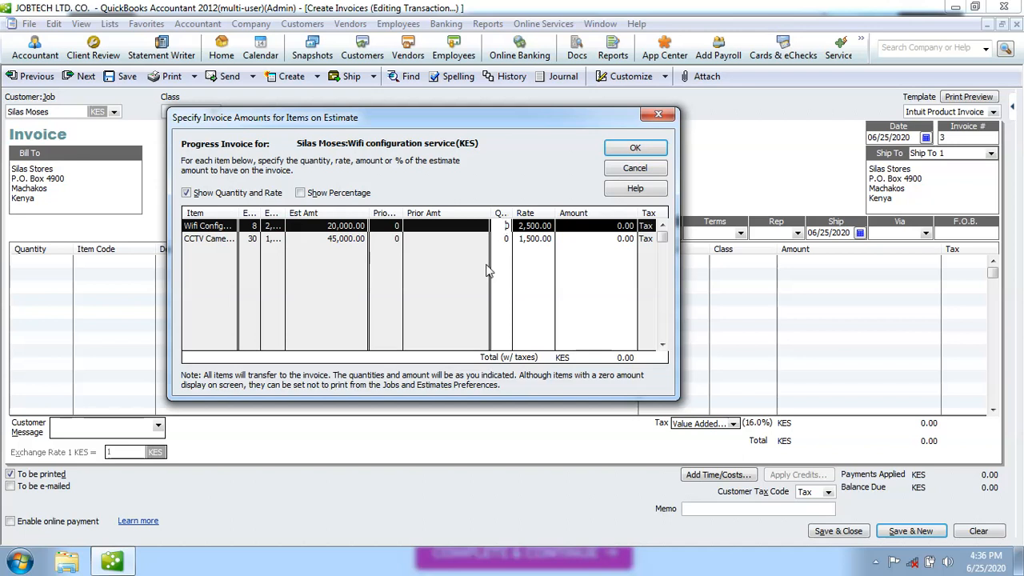
click(301, 194)
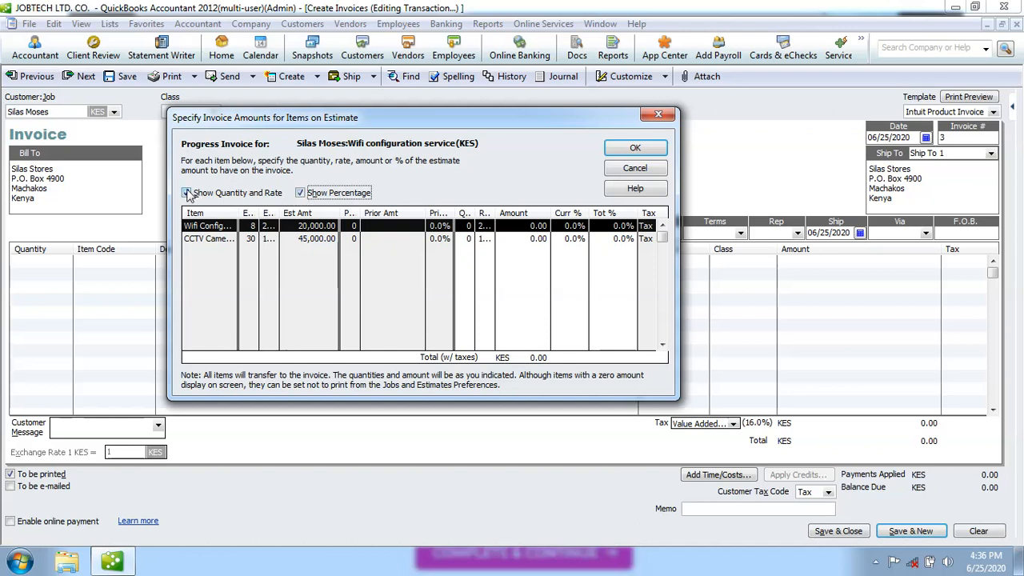
click(187, 193)
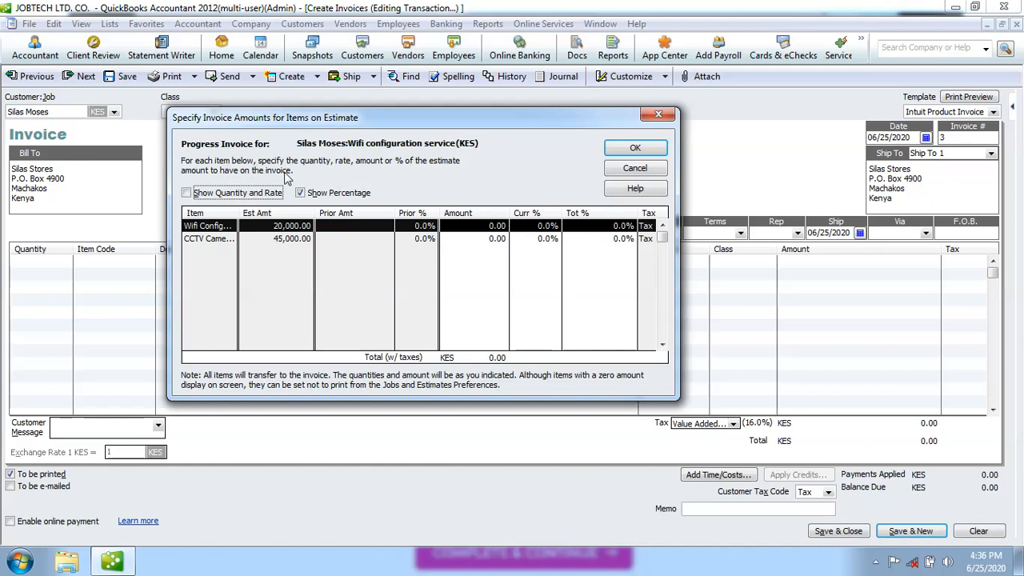
click(301, 194)
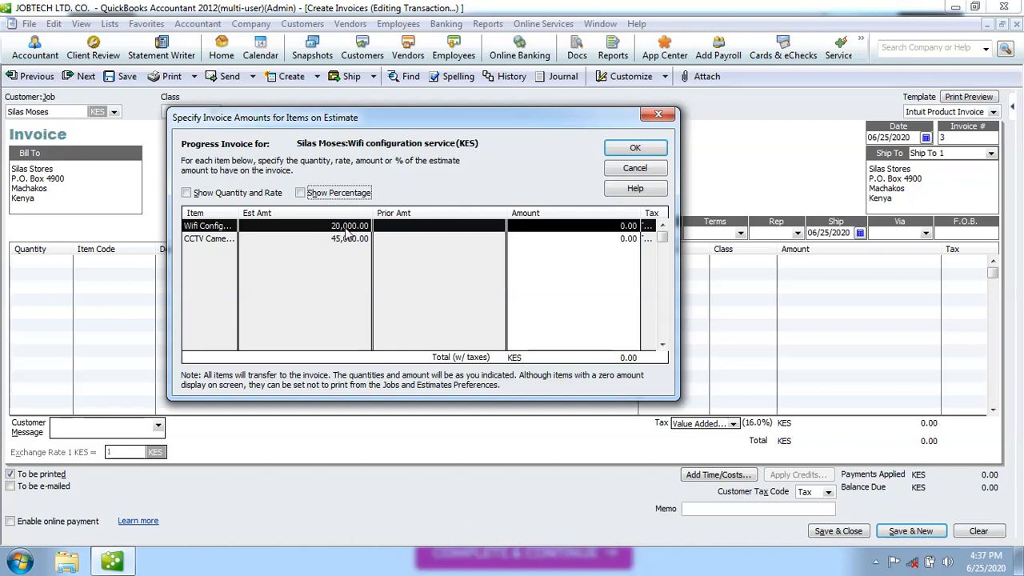
Set the Wifi Configuration invoice amount to 10,000 and try entering an amount for the CCTV Camera Installation item.
click(587, 230)
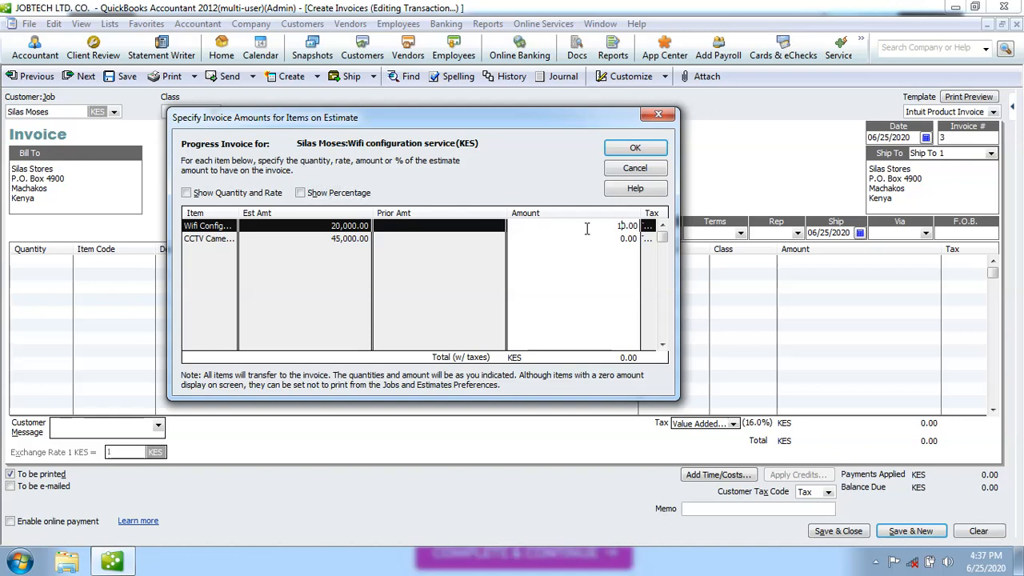
text(000)
click(581, 242)
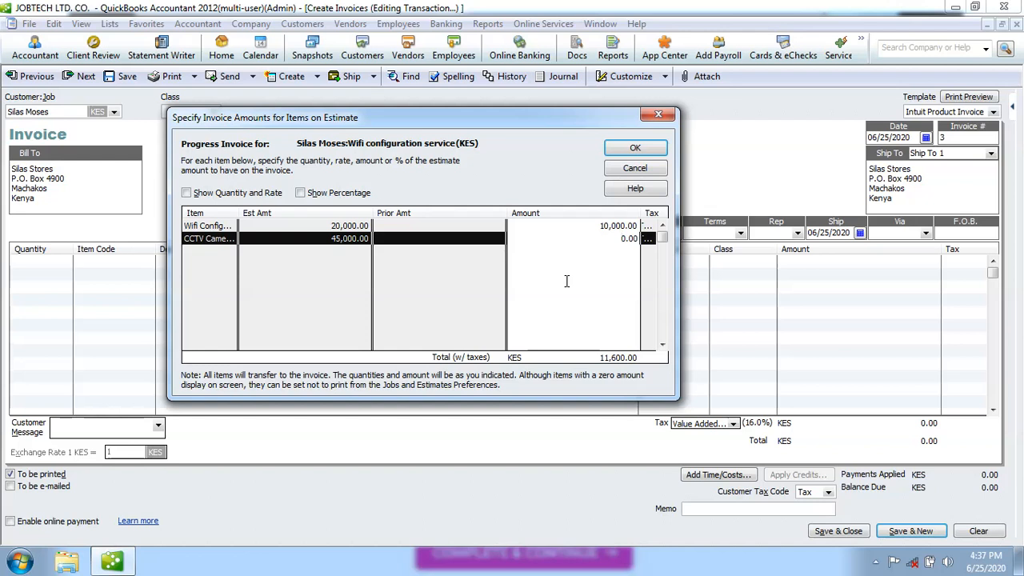
text(00)
key(BackSpace)
key(BackSpace)
key(BackSpace)
key(BackSpace)
key(BackSpace)
key(BackSpace)
Clear the invoice amounts of both the Wifi Configuration and CCTV Camera Installation items.
click(596, 229)
key(BackSpace)
key(BackSpace)
key(BackSpace)
key(BackSpace)
key(BackSpace)
key(BackSpace)
key(BackSpace)
key(BackSpace)
click(606, 239)
key(Delete)
key(Delete)
key(Delete)
Show the quantity and rate columns, adjust the column widths to examine each item's estimated, prior and invoice figures, and hide those columns again.
click(193, 193)
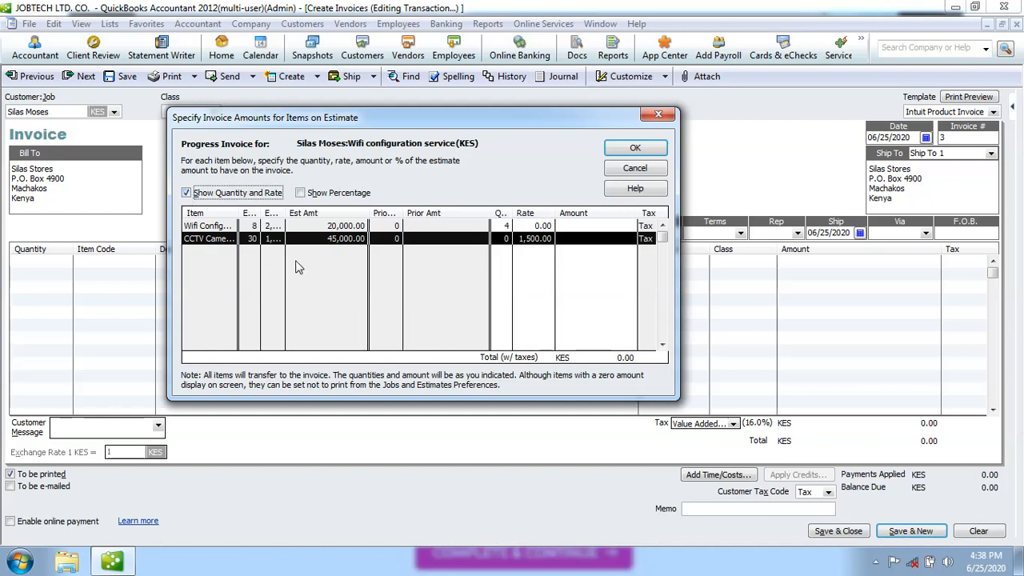
drag(285, 210, 338, 210)
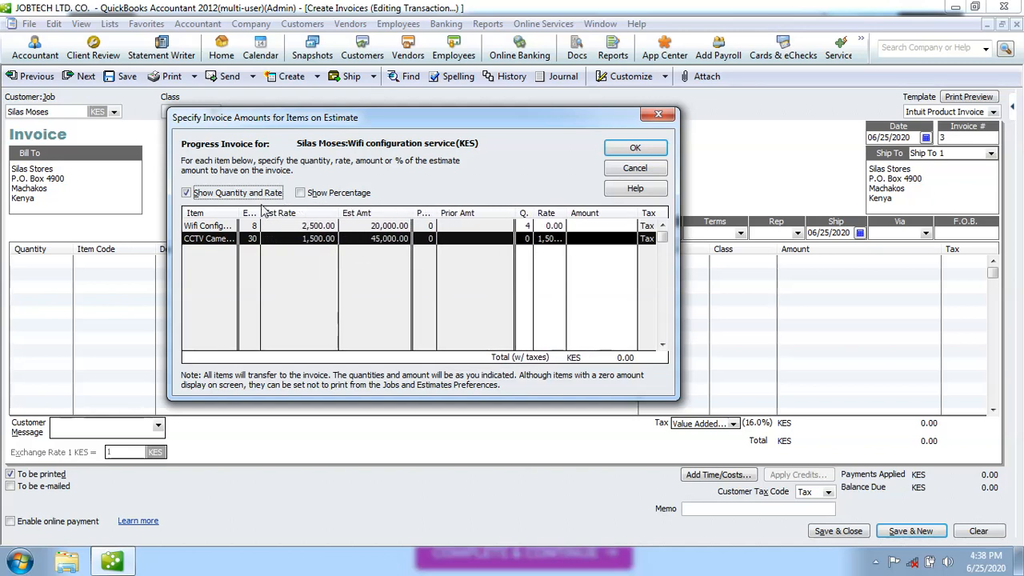
drag(259, 210, 293, 210)
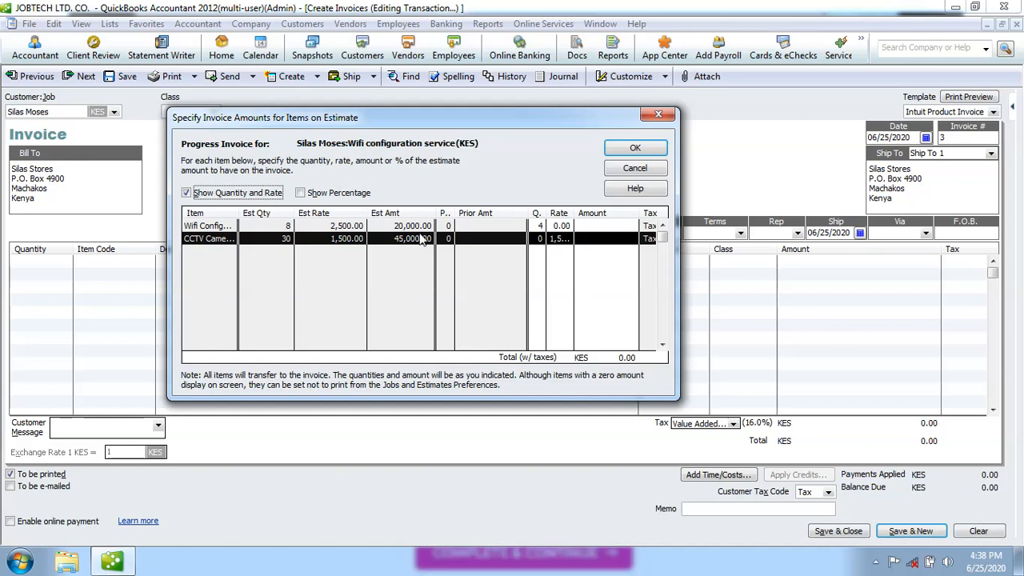
mouse_move(455, 208)
mouse_down()
mouse_move(488, 208)
mouse_move(450, 208)
mouse_move(464, 208)
mouse_up()
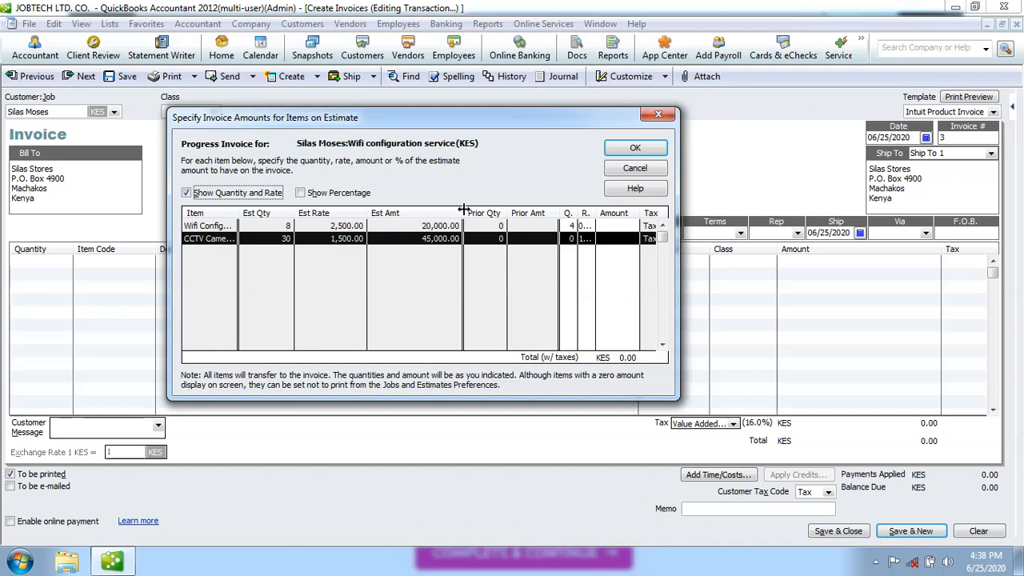
drag(463, 209, 369, 211)
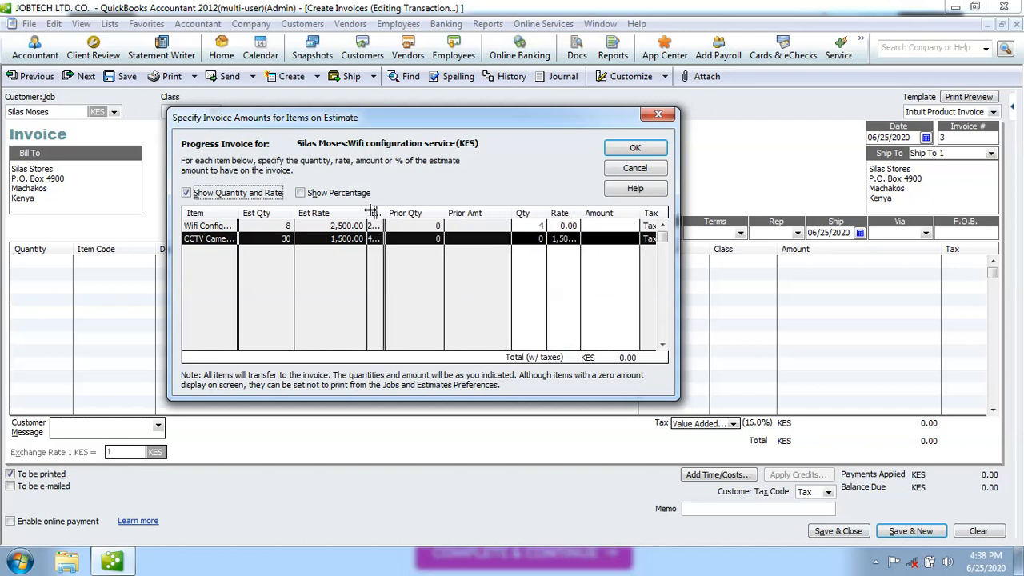
drag(366, 213, 274, 212)
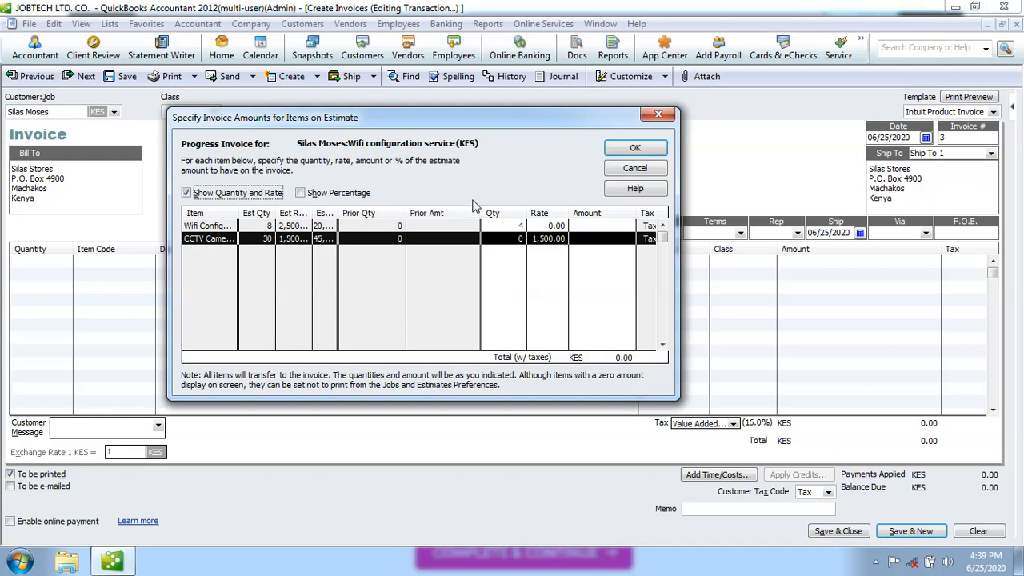
drag(481, 209, 450, 213)
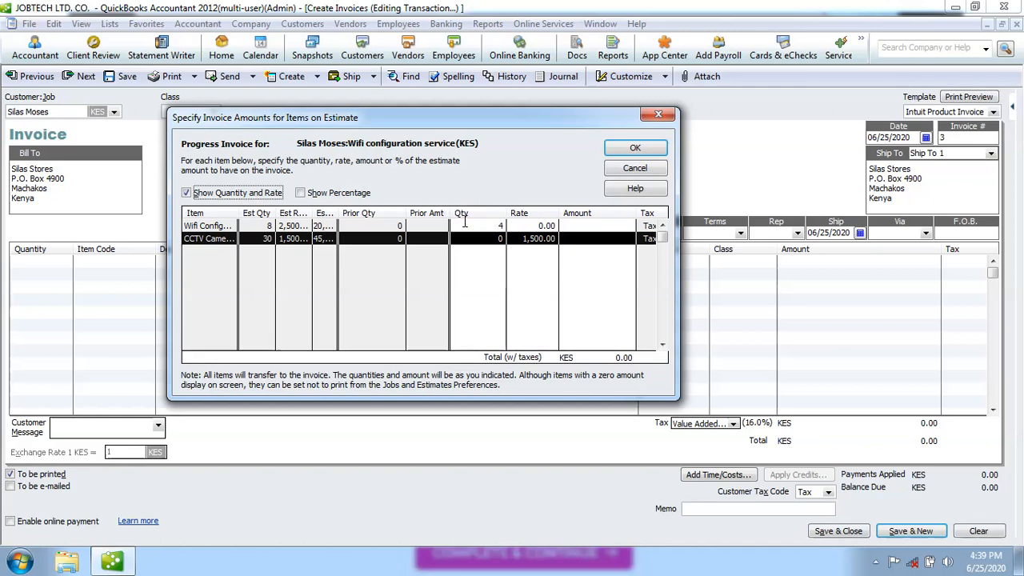
click(469, 225)
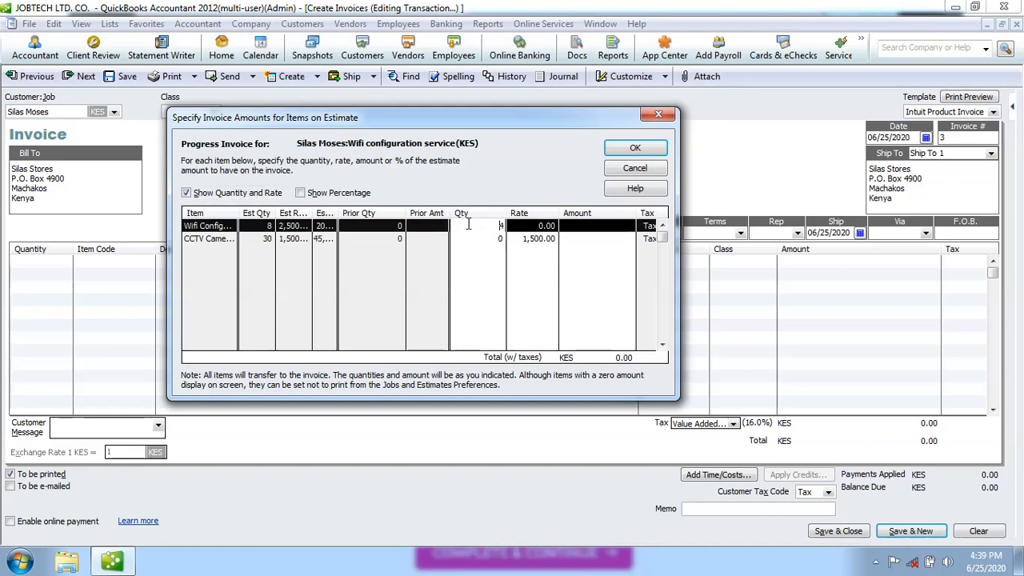
click(534, 229)
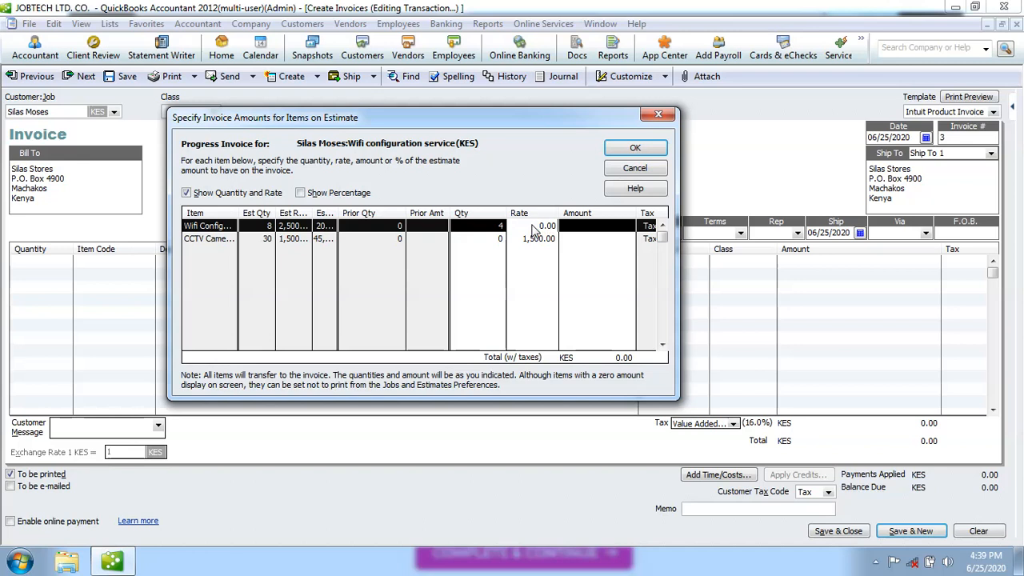
click(590, 230)
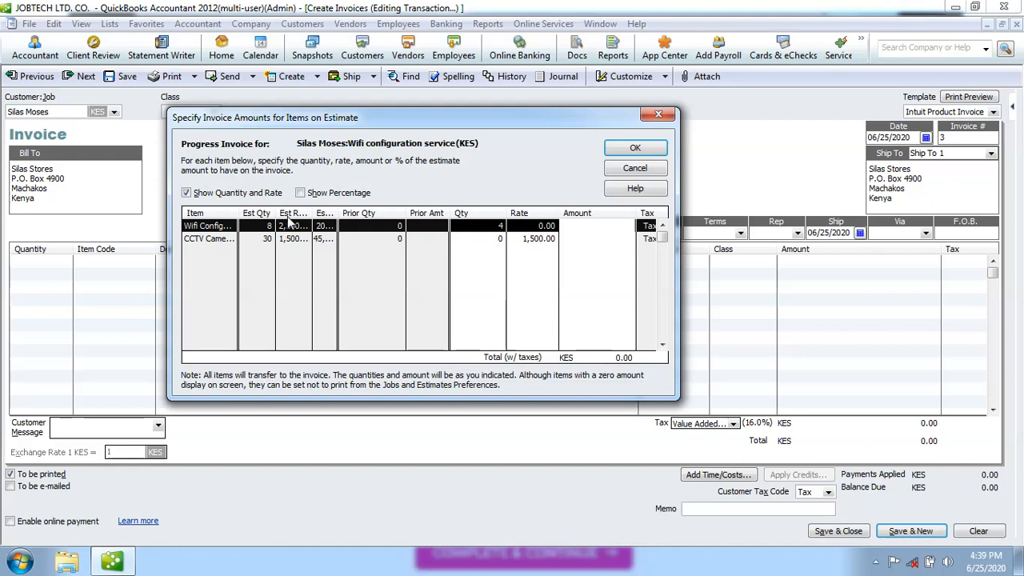
click(199, 194)
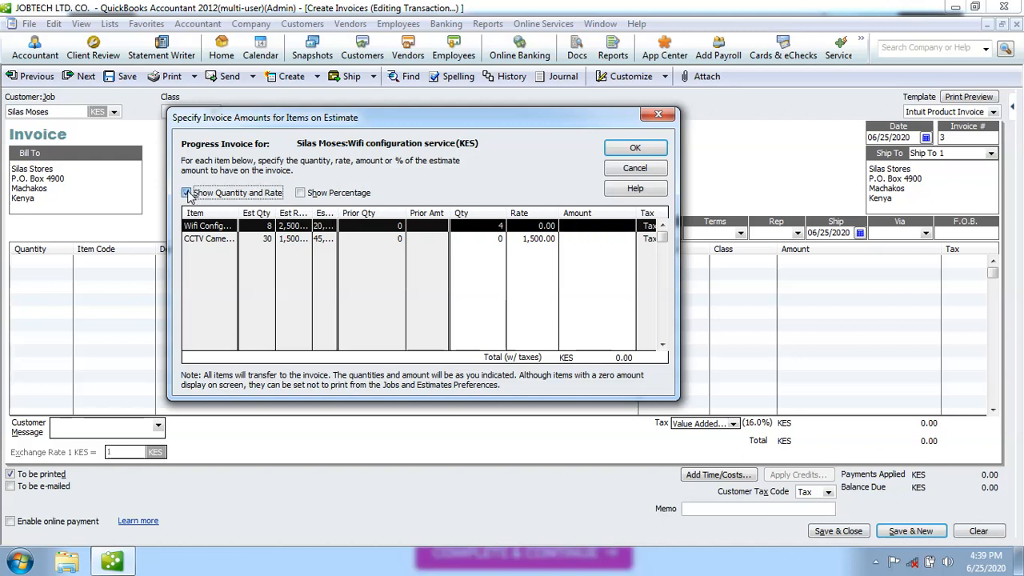
Show the percentage columns and set the current invoice percentage of both the Wifi Configuration and CCTV Camera Installation items to 10%.
click(301, 193)
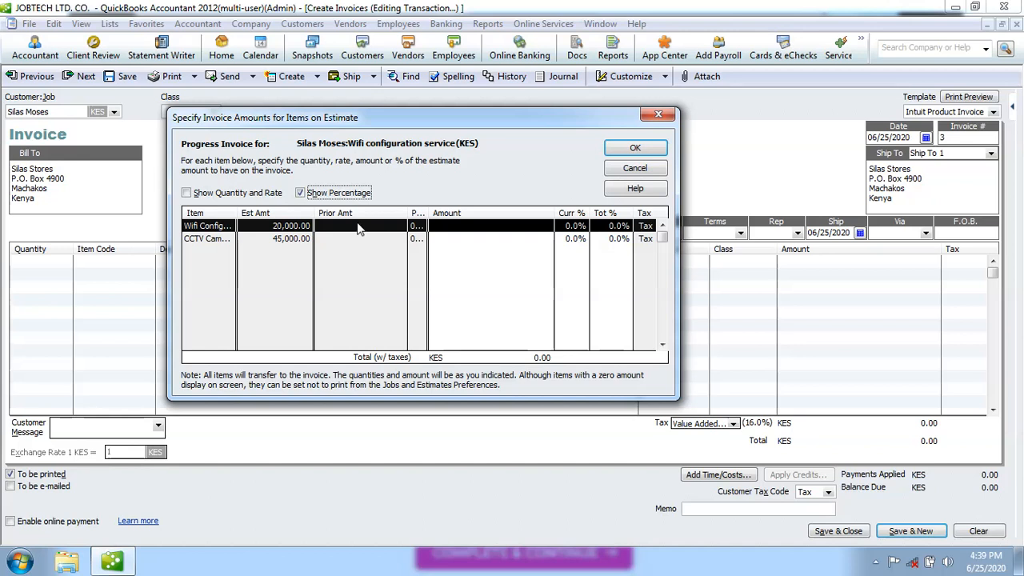
click(424, 227)
drag(552, 213, 472, 213)
click(518, 227)
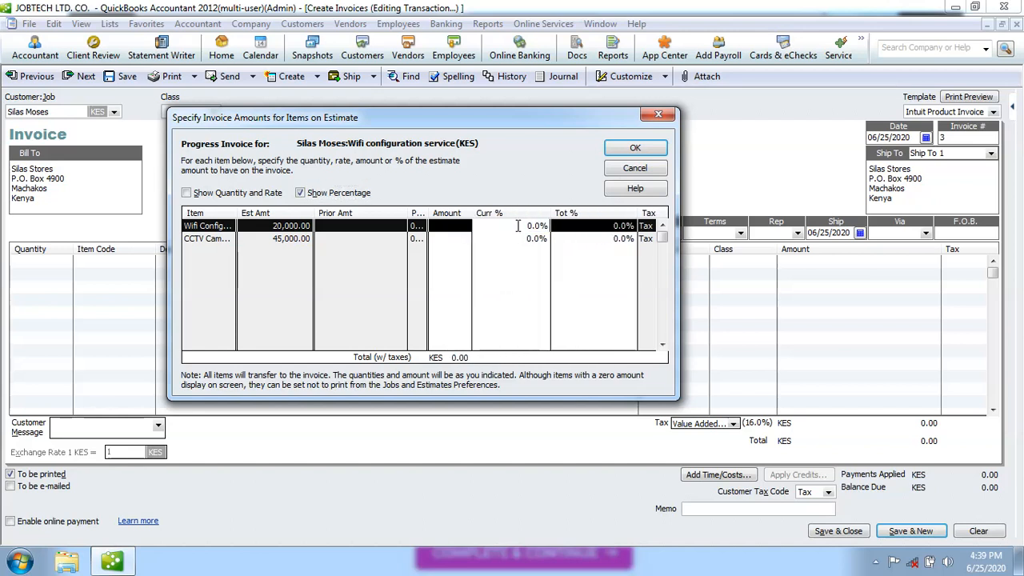
text(1)
click(523, 239)
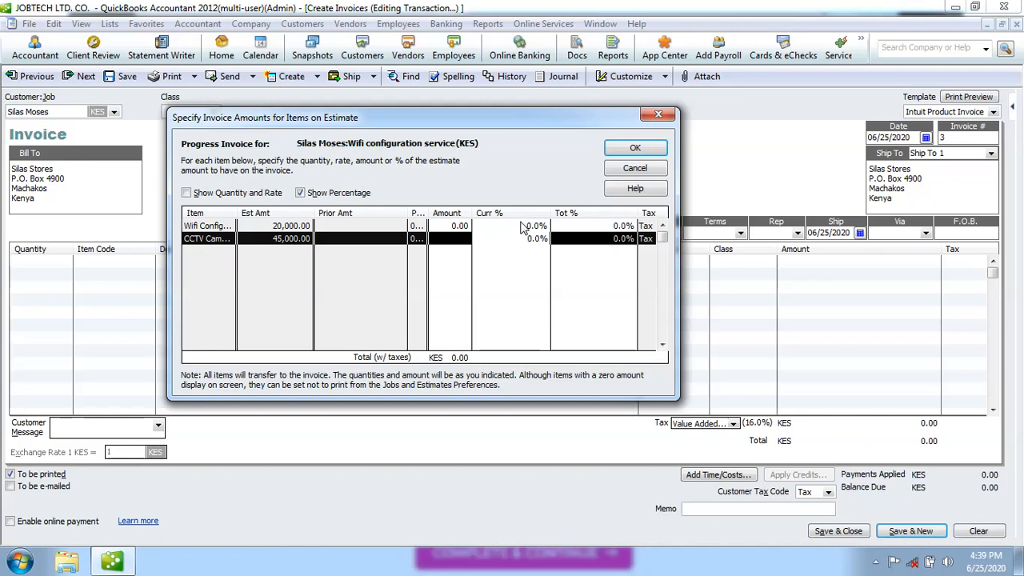
click(521, 229)
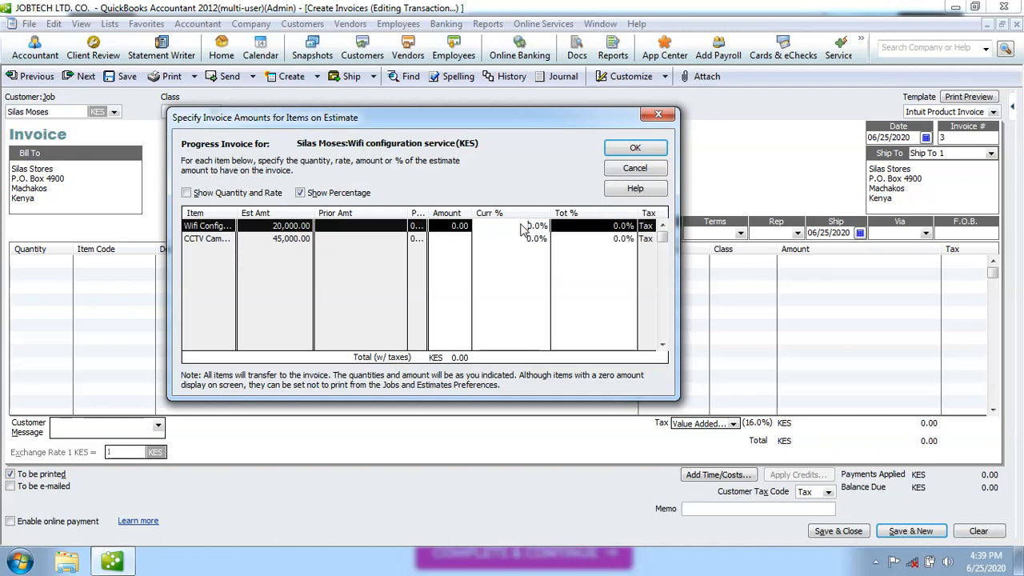
text(1)
click(528, 239)
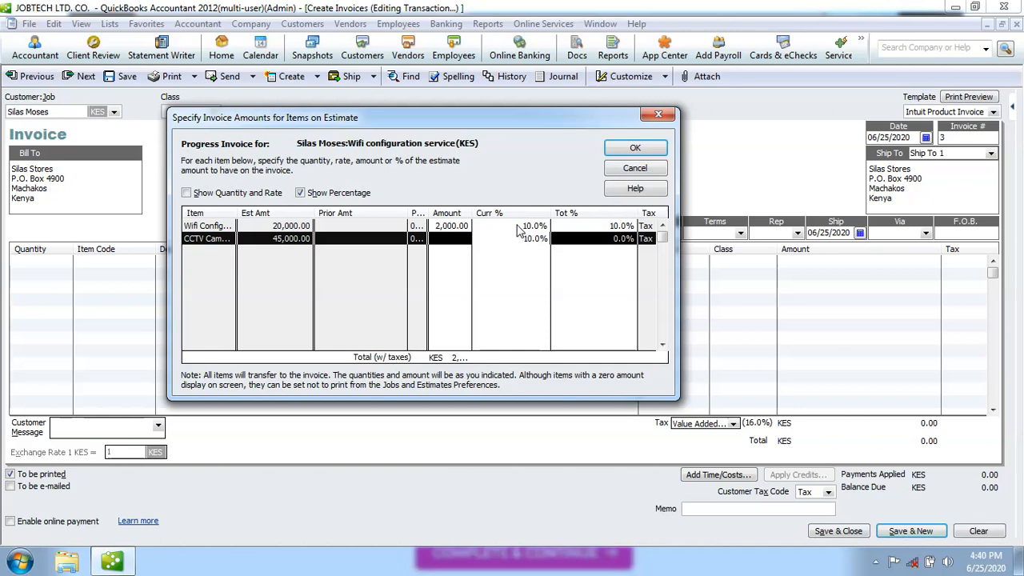
click(445, 240)
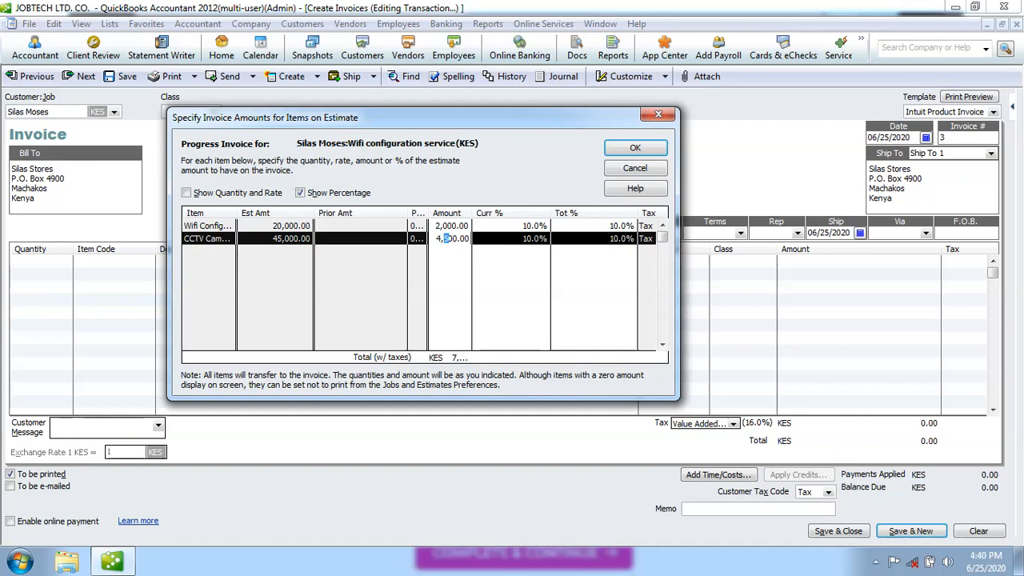
Set the current invoice percentage of the CCTV Camera Installation item to 50%.
click(522, 240)
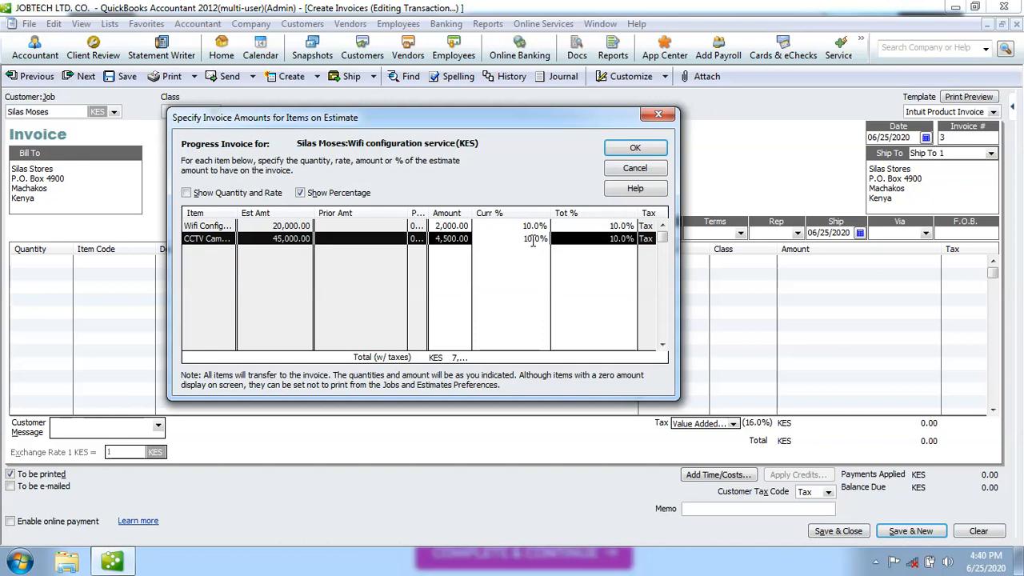
key(BackSpace)
text(5)
click(563, 227)
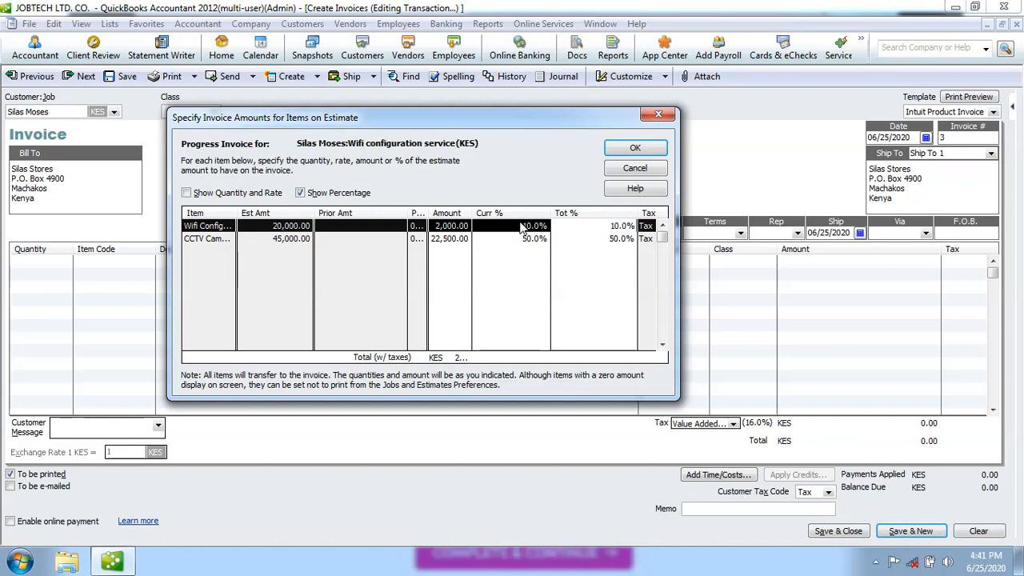
key(Tab)
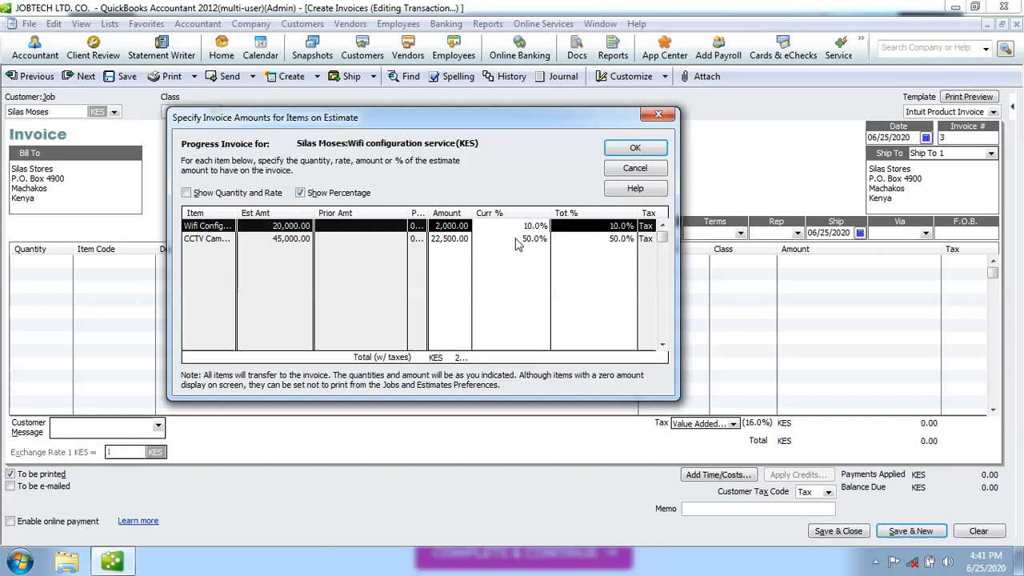
click(516, 243)
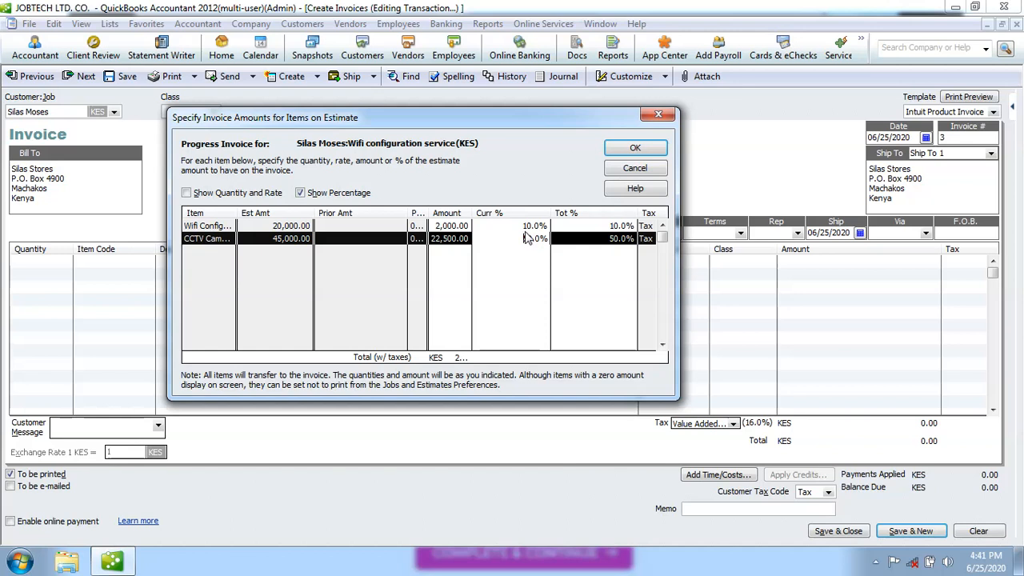
Compare the items' invoice amounts with the quantity and rate columns and the percentage columns shown in turn and hidden.
click(300, 193)
click(186, 192)
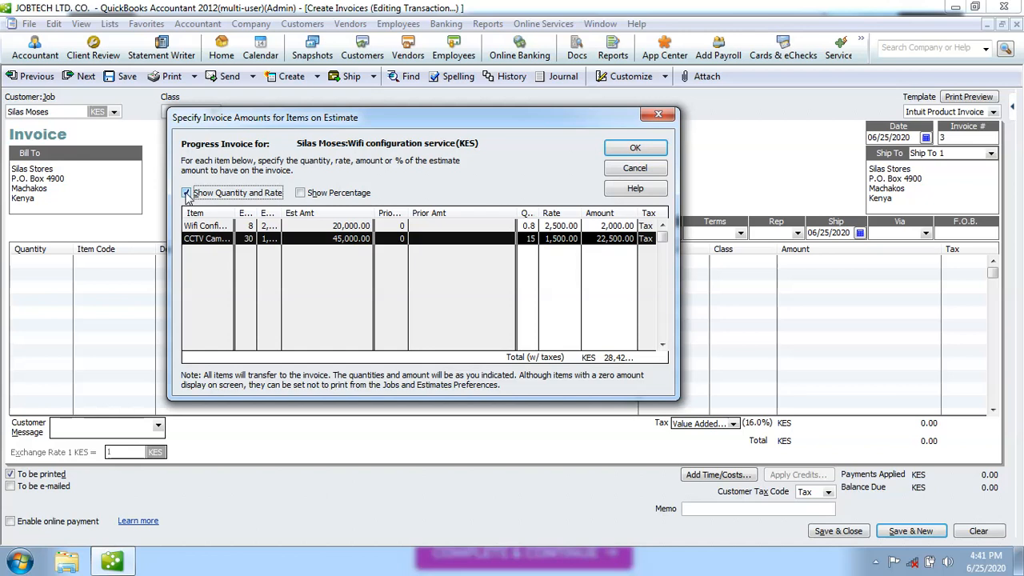
click(186, 193)
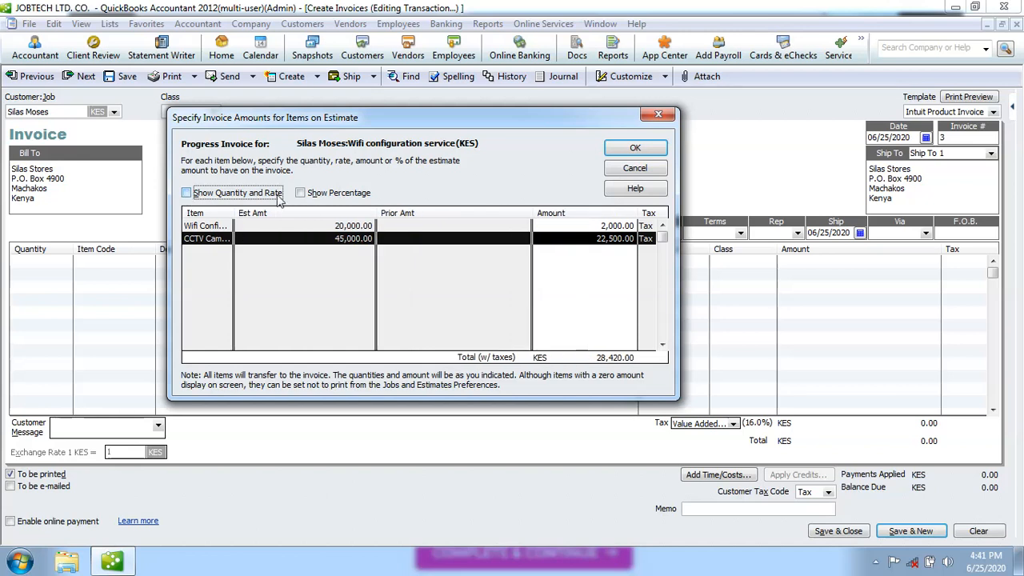
click(583, 225)
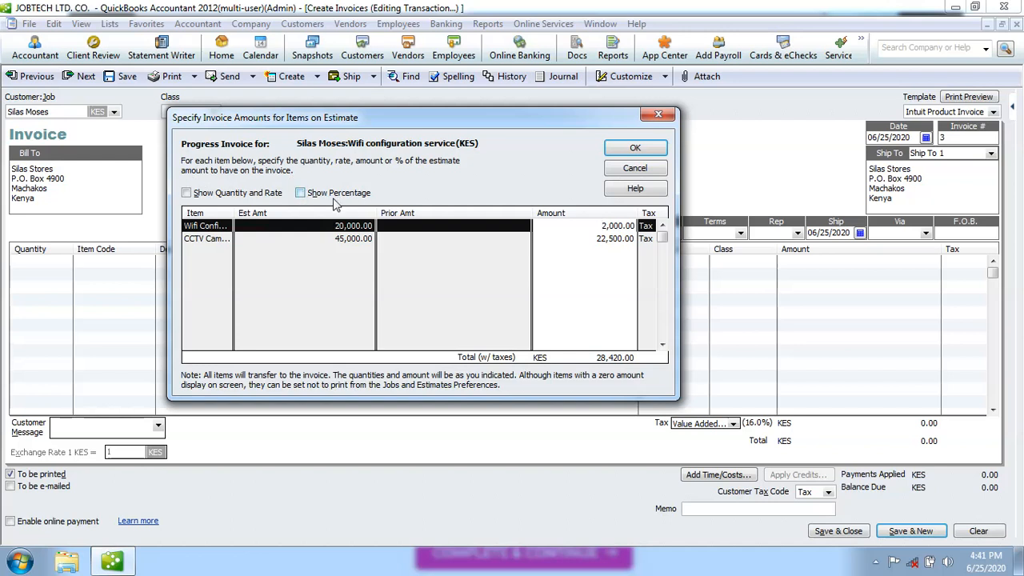
click(306, 196)
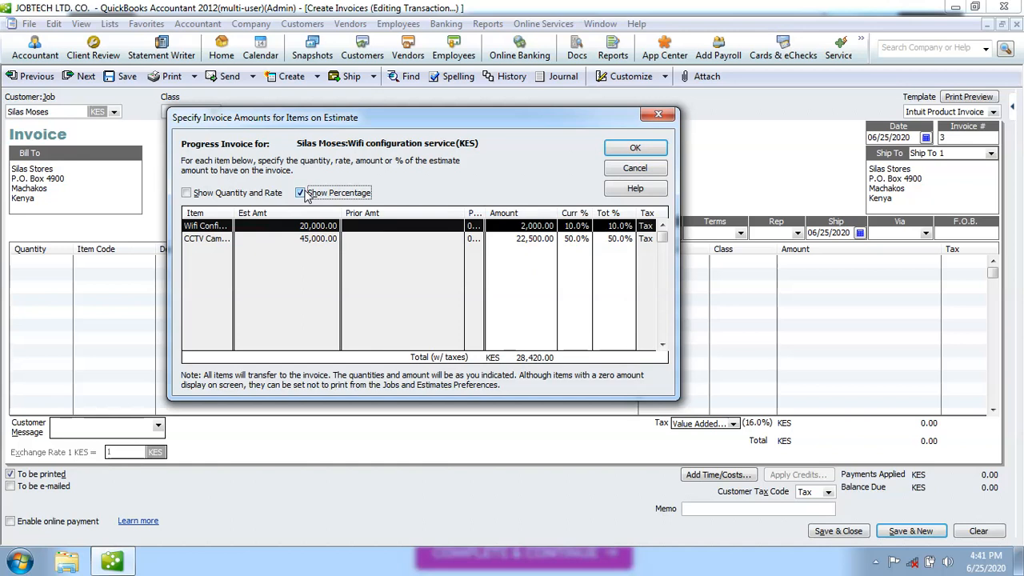
click(301, 195)
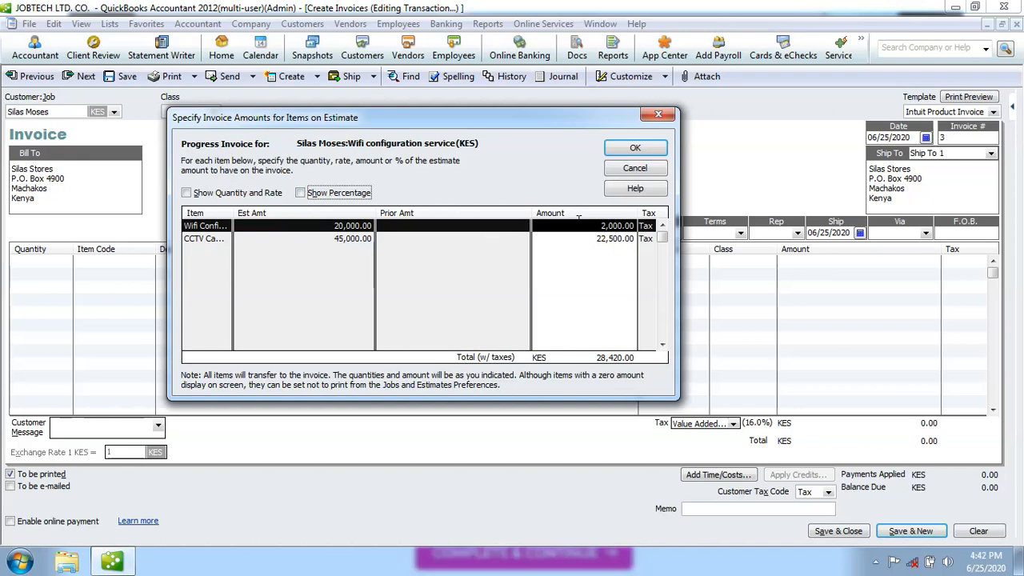
Set the Wifi Configuration invoice amount to 10,000 and the CCTV Camera Installation invoice amount to 30,000.
click(575, 225)
key(Delete)
key(Delete)
key(Delete)
key(Delete)
key(Delete)
key(Delete)
key(Delete)
key(Delete)
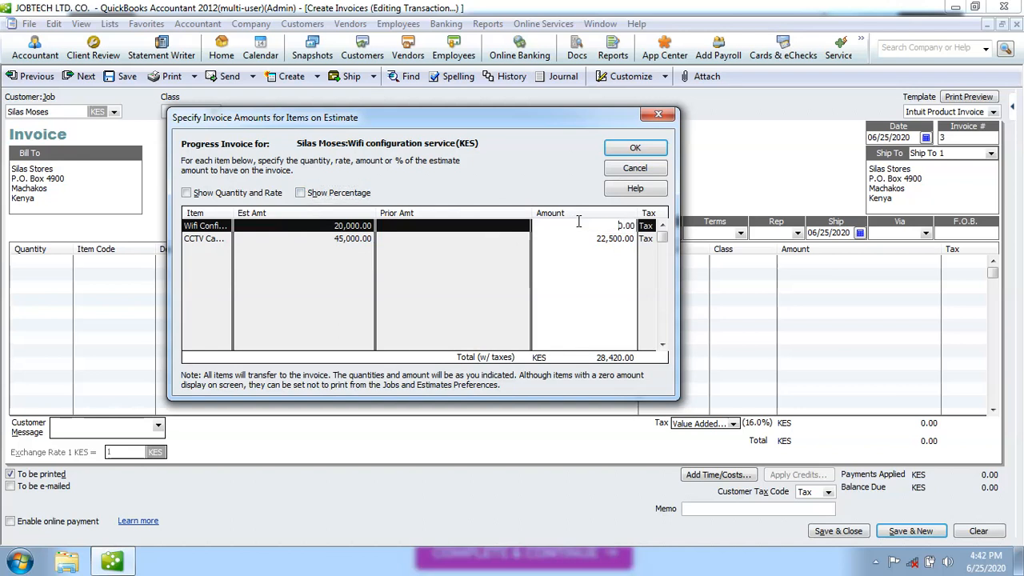
text(10000)
click(613, 239)
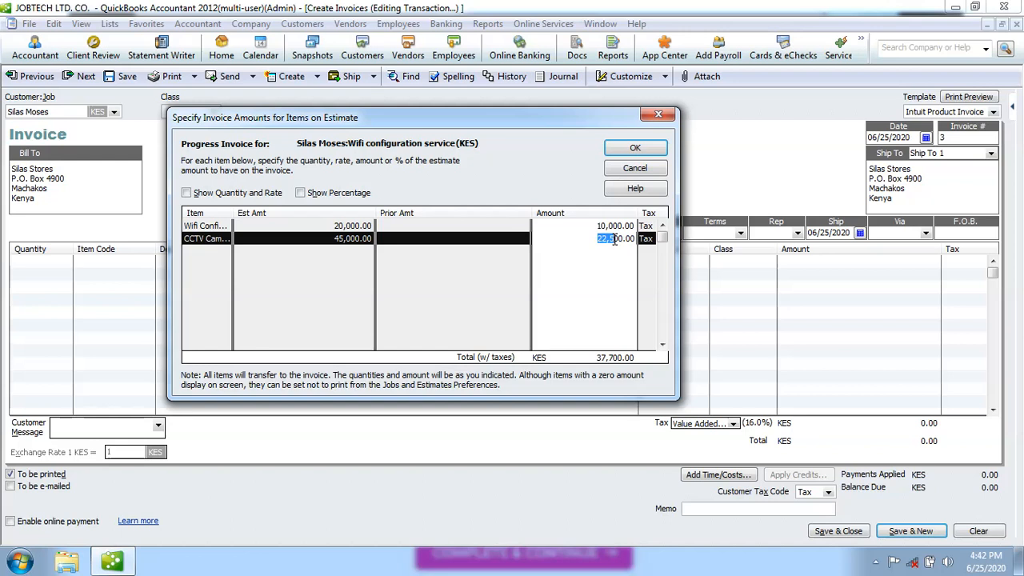
text(300)
click(572, 228)
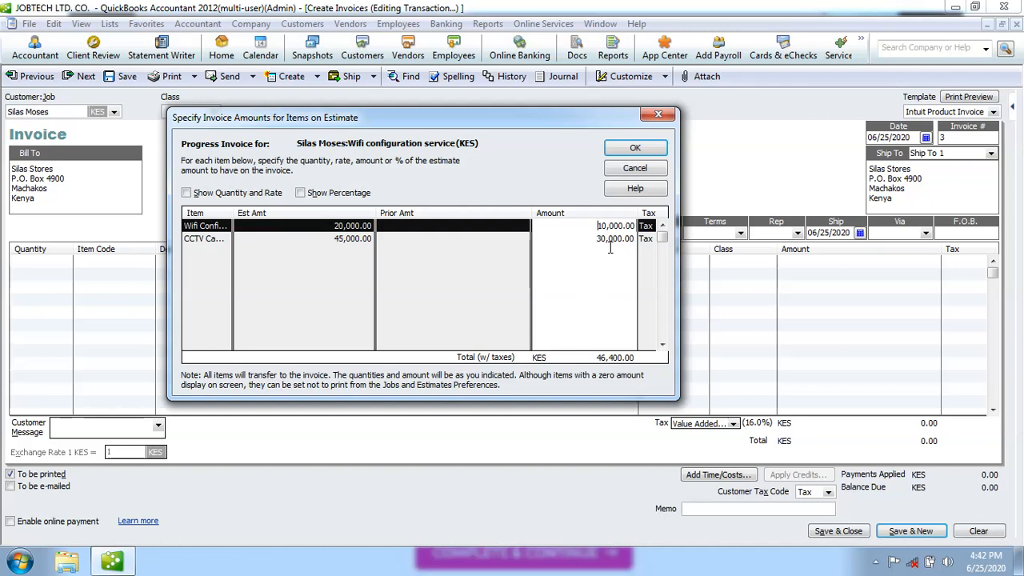
Show the percentage columns and change the CCTV Camera Installation item's current invoice percentage to 67.56%.
click(301, 193)
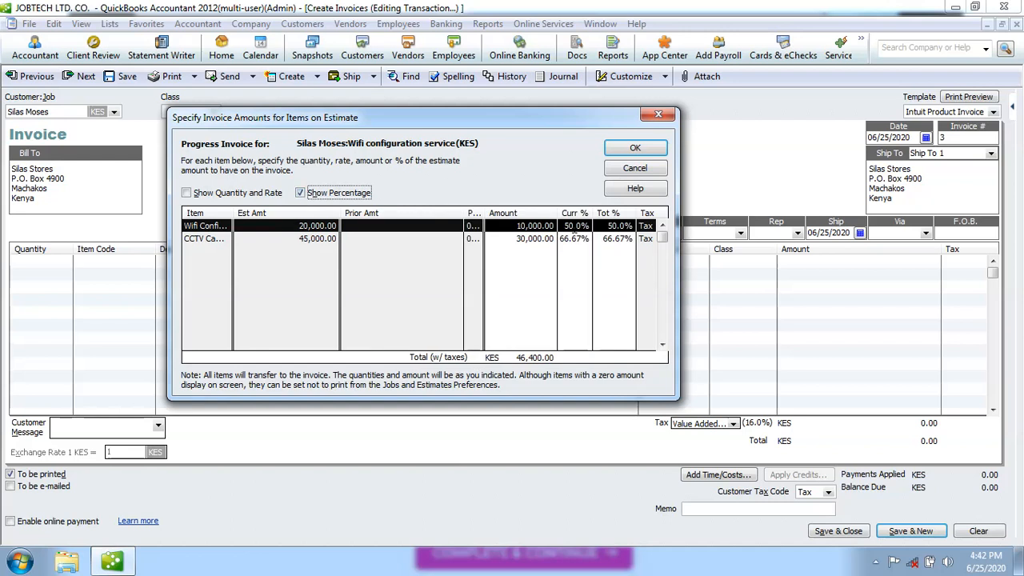
double_click(575, 229)
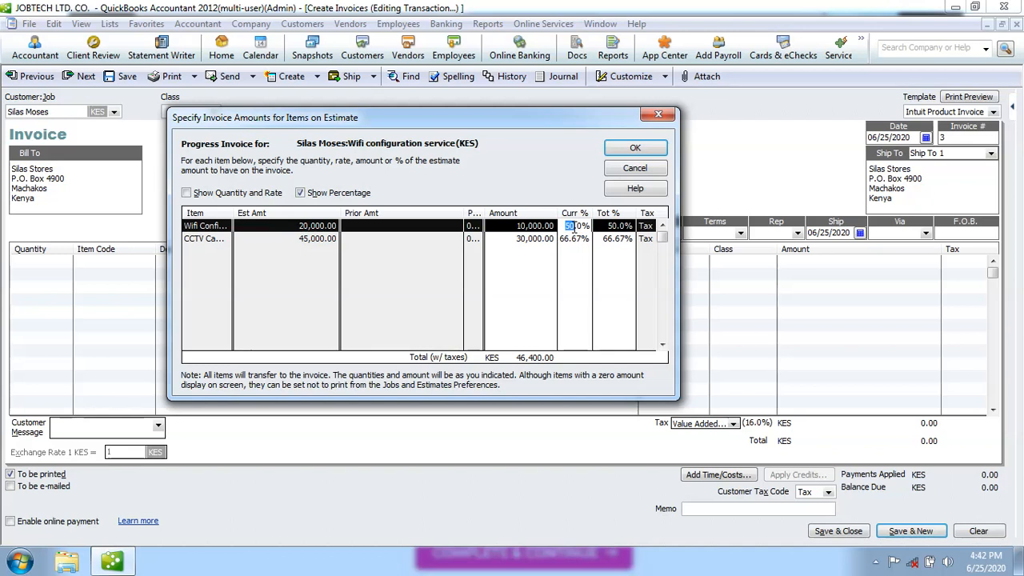
click(574, 228)
click(567, 238)
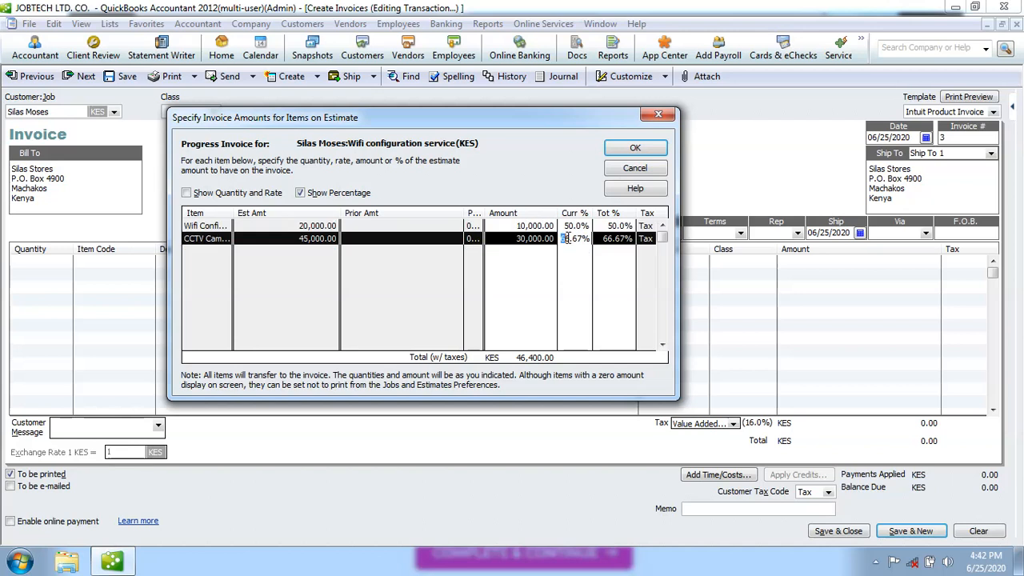
text(50)
key(Delete)
click(428, 228)
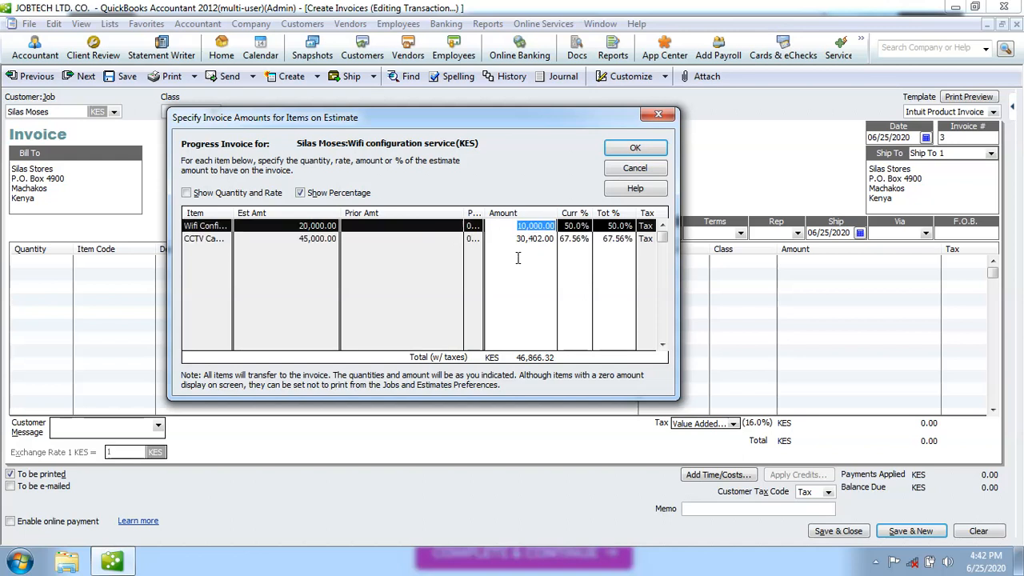
Set the current invoice percentage of the CCTV Camera Installation item to 66.67%.
click(571, 238)
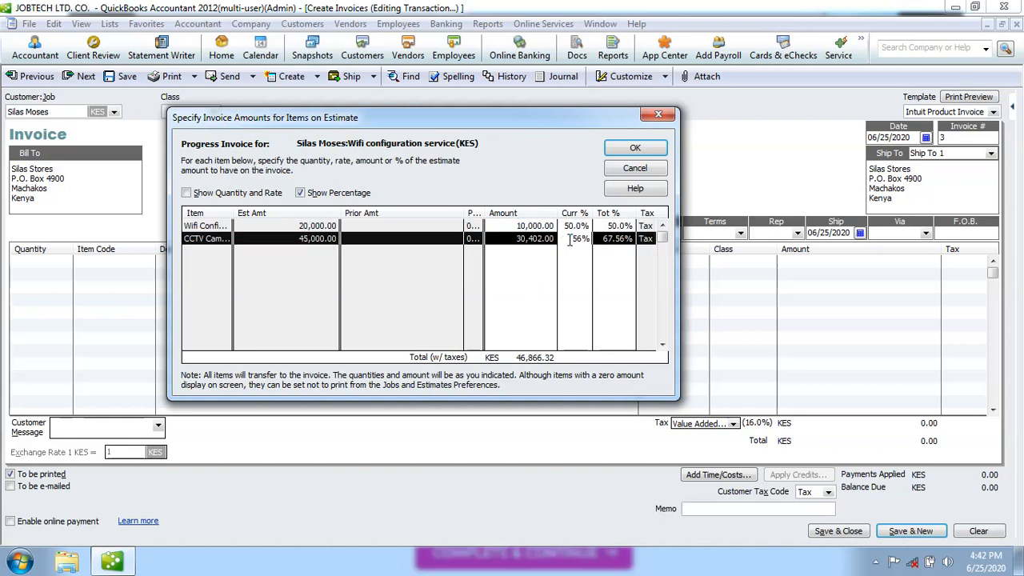
key(Delete)
key(Delete)
key(Delete)
text(66.67)
click(534, 239)
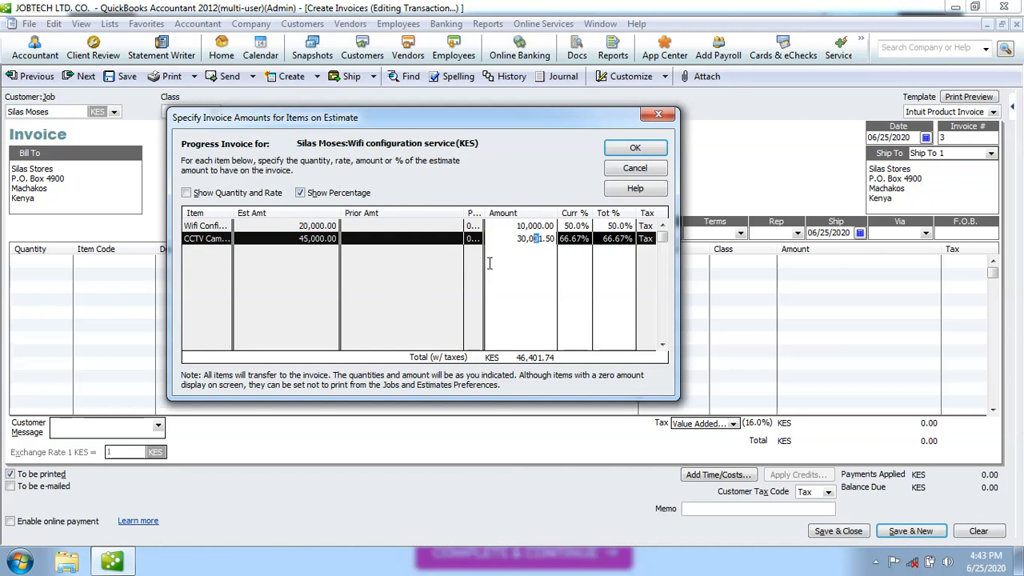
Clear the CCTV Camera Installation item's total percentage and re-enter its current invoice percentage as 66.67%.
click(499, 231)
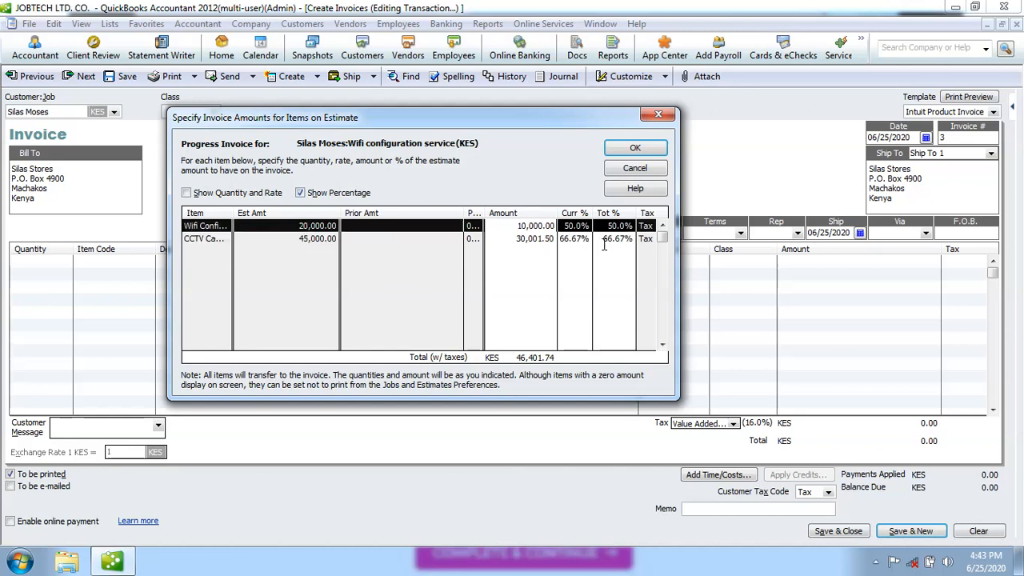
click(632, 238)
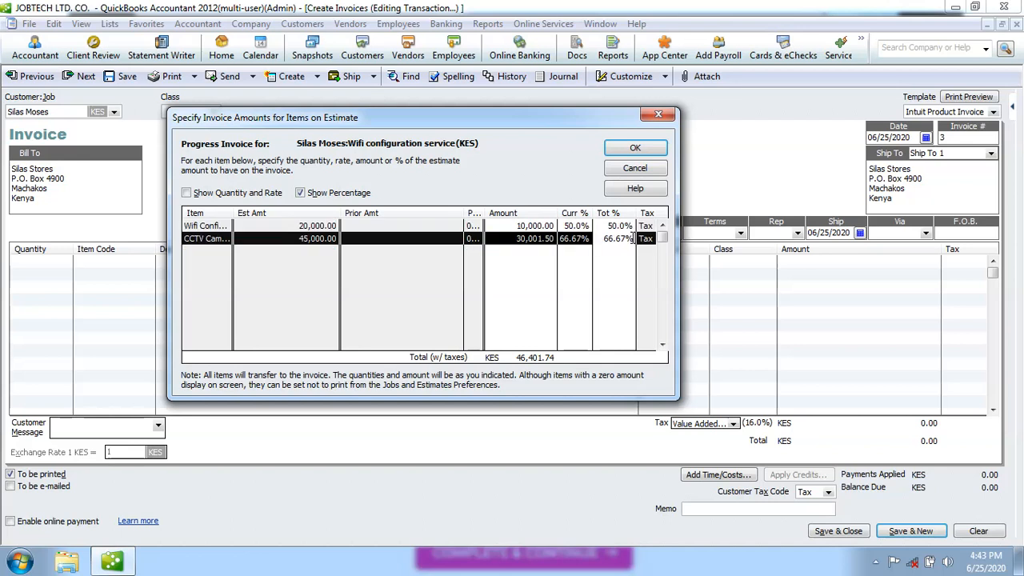
key(BackSpace)
key(BackSpace)
key(BackSpace)
key(BackSpace)
key(BackSpace)
key(BackSpace)
click(591, 240)
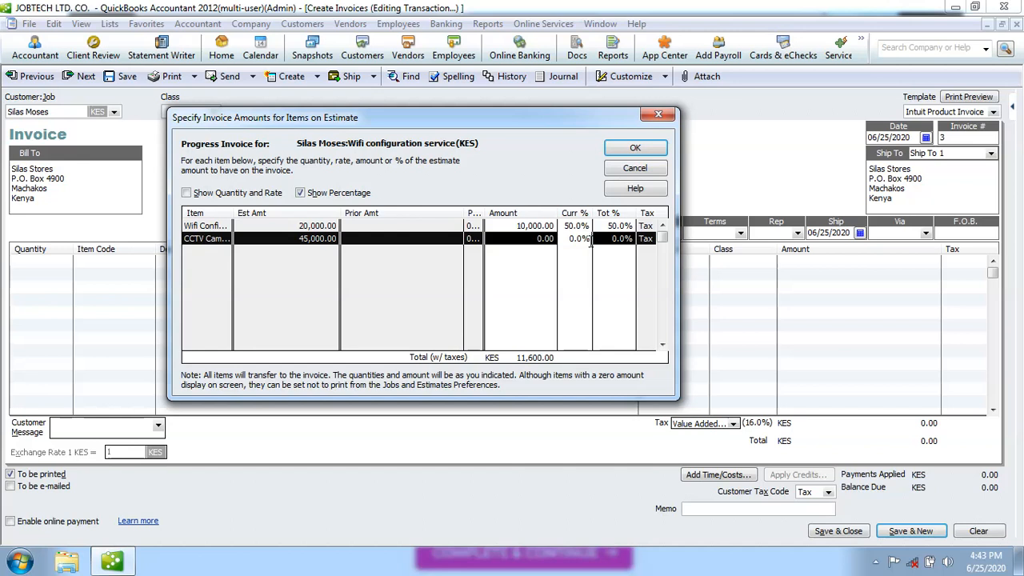
double_click(568, 242)
click(568, 239)
click(494, 242)
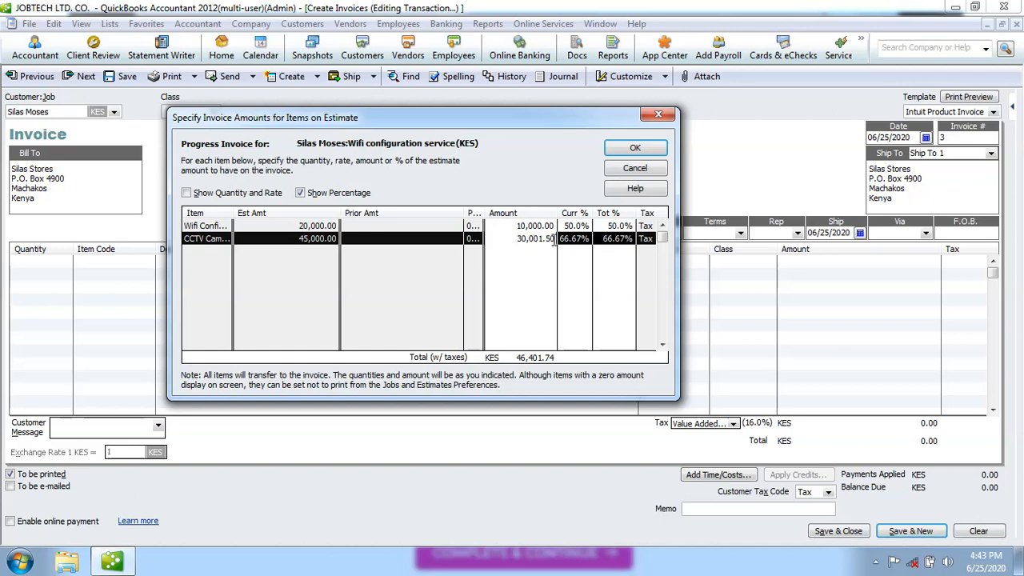
Clear the CCTV Camera Installation item's invoice amount and set its current invoice percentage to 50%.
key(BackSpace)
key(BackSpace)
key(BackSpace)
key(BackSpace)
key(BackSpace)
key(BackSpace)
key(BackSpace)
key(BackSpace)
key(BackSpace)
click(576, 238)
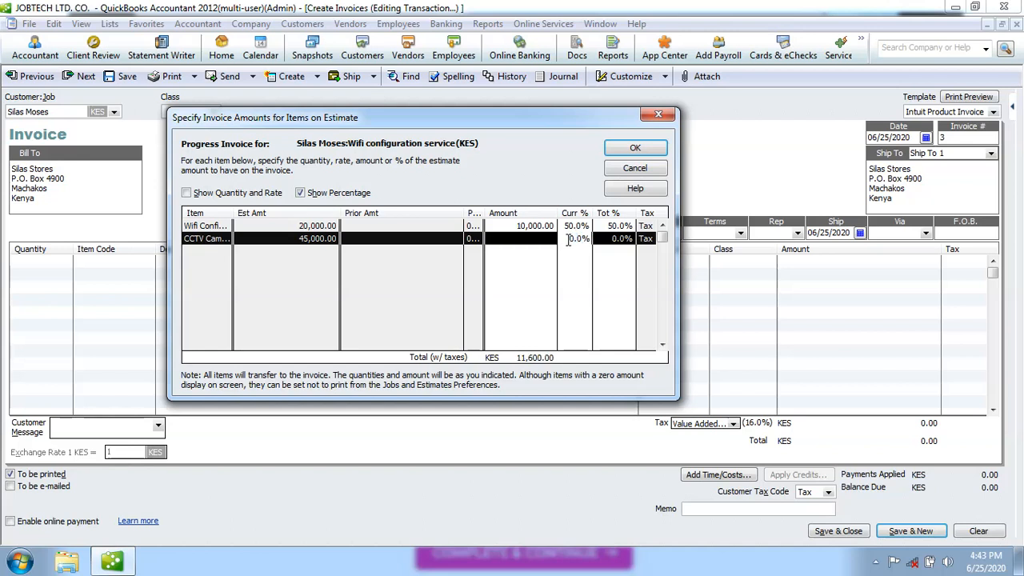
click(497, 243)
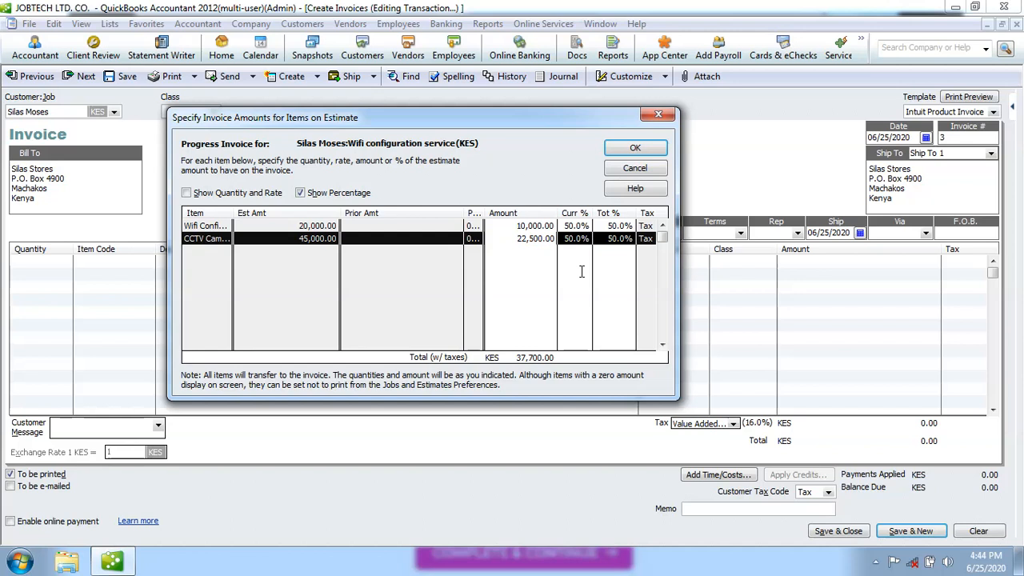
Transfer the specified item amounts to the progress invoice, then save and close it without assigning classes.
click(634, 150)
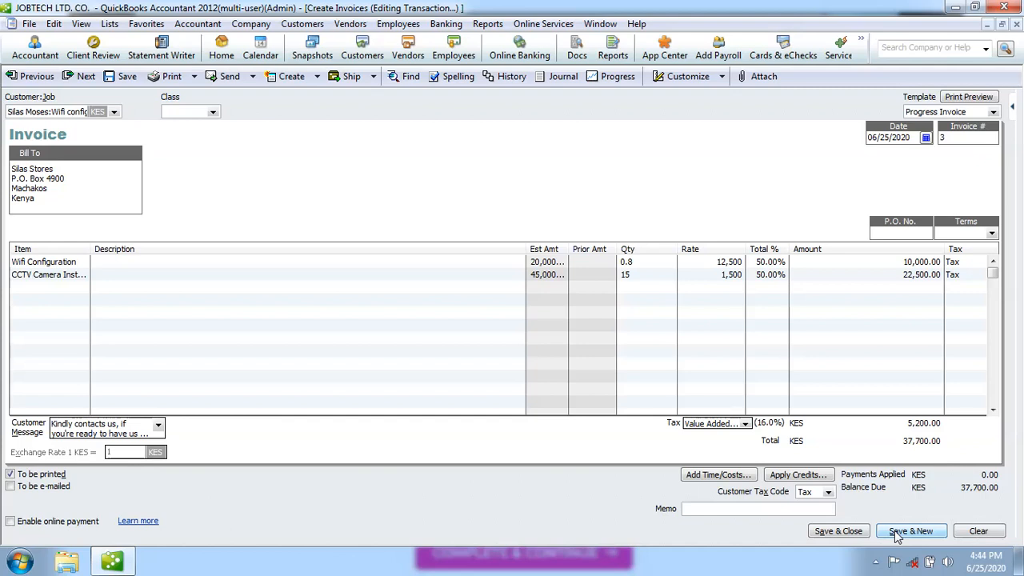
click(850, 536)
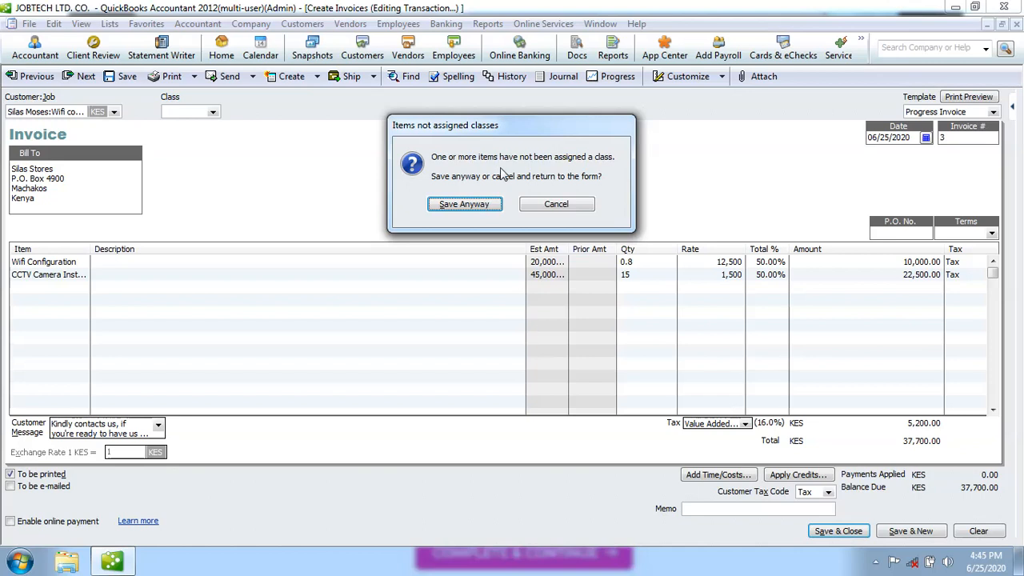
click(478, 204)
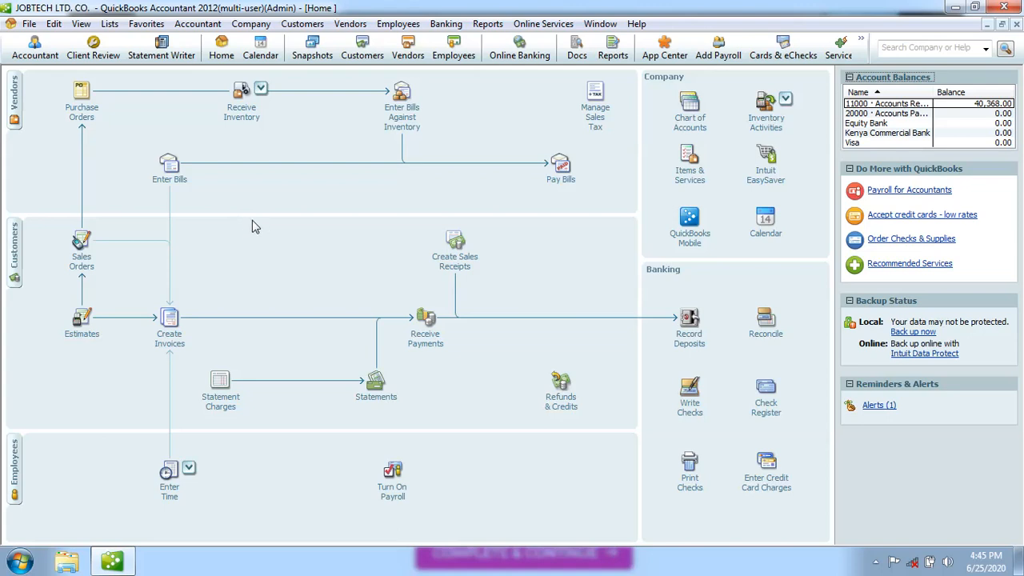
Open a new blank invoice form and close it without entering anything.
click(170, 320)
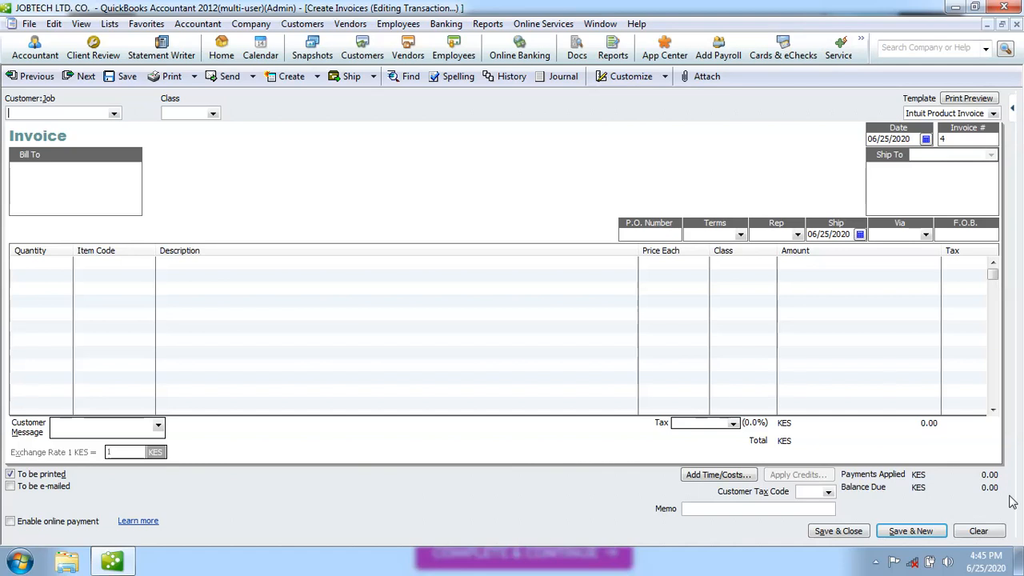
click(1018, 25)
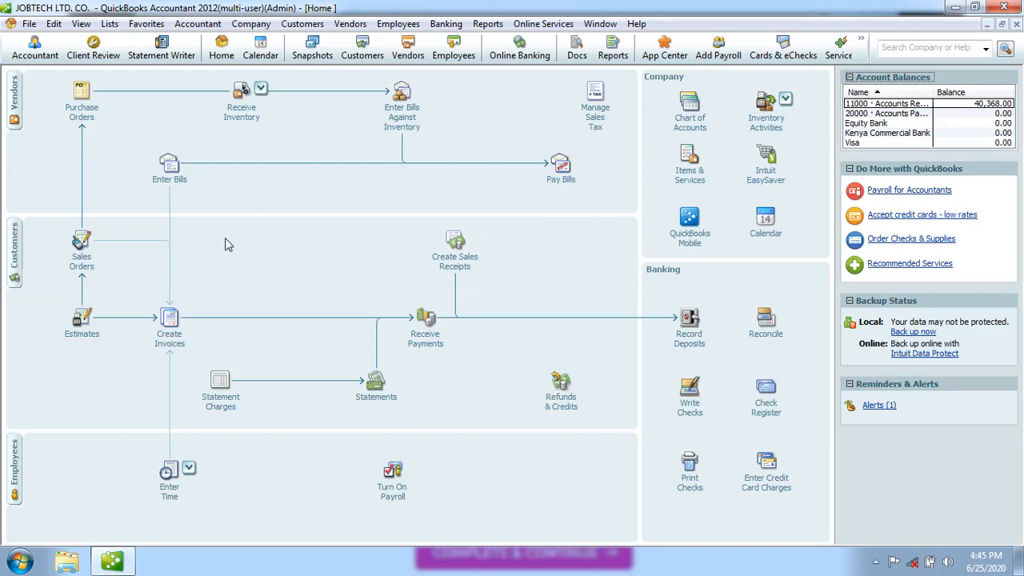